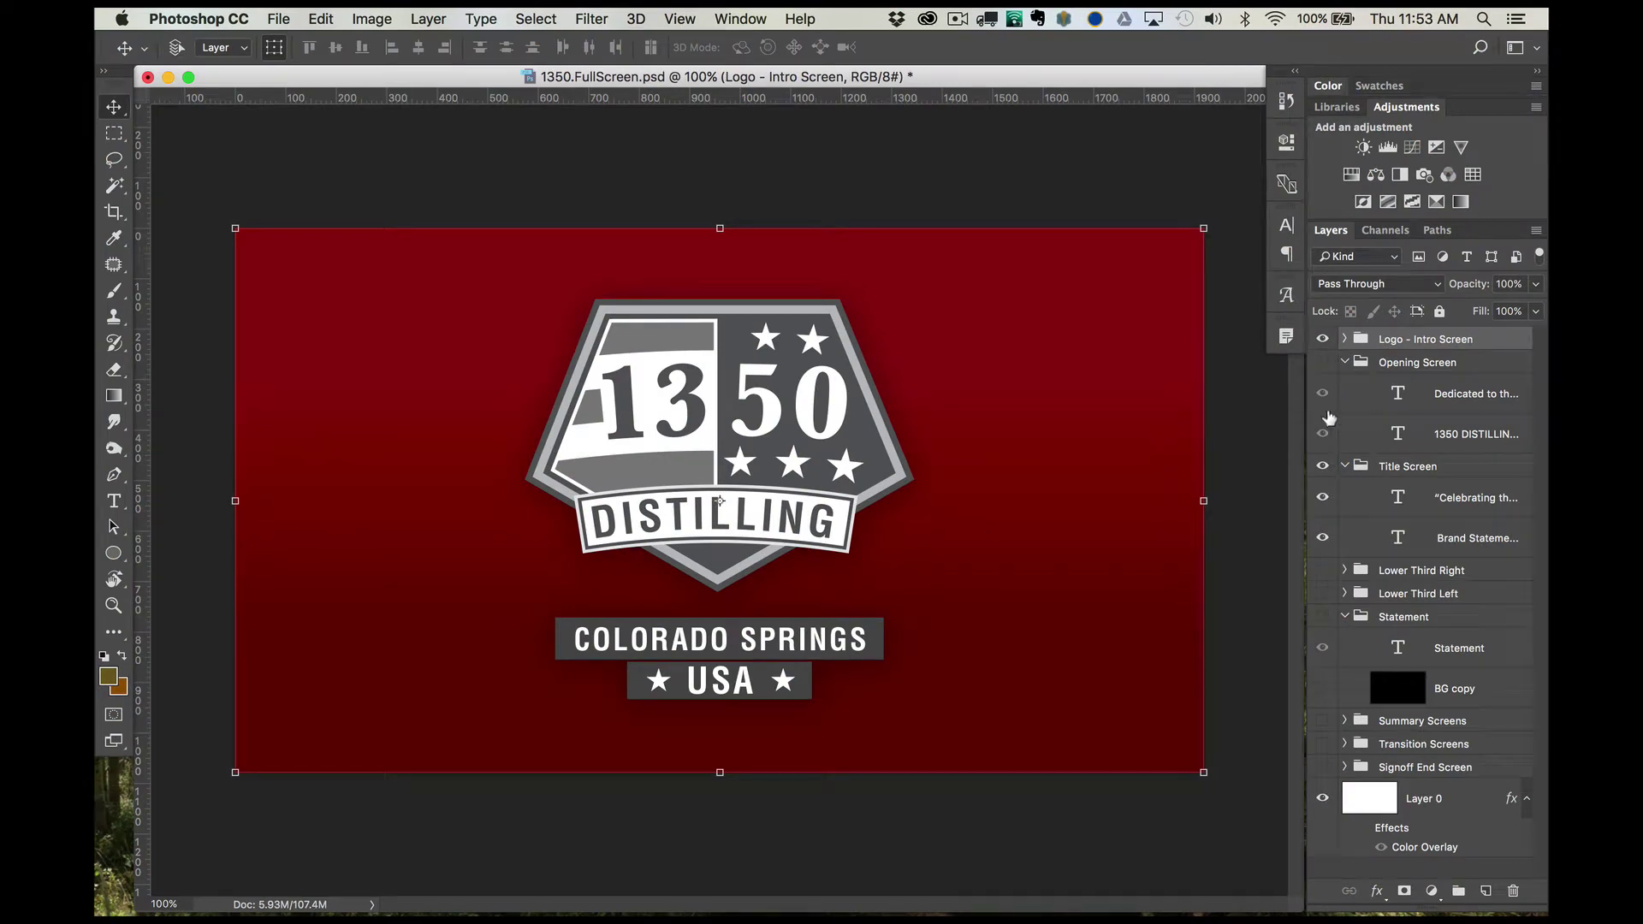
Step: Toggle the Logo - Intro Screen, Title Screen and Opening Screen groups to preview each slide
left_click(1322, 362)
left_click(1343, 339)
left_click(1323, 340)
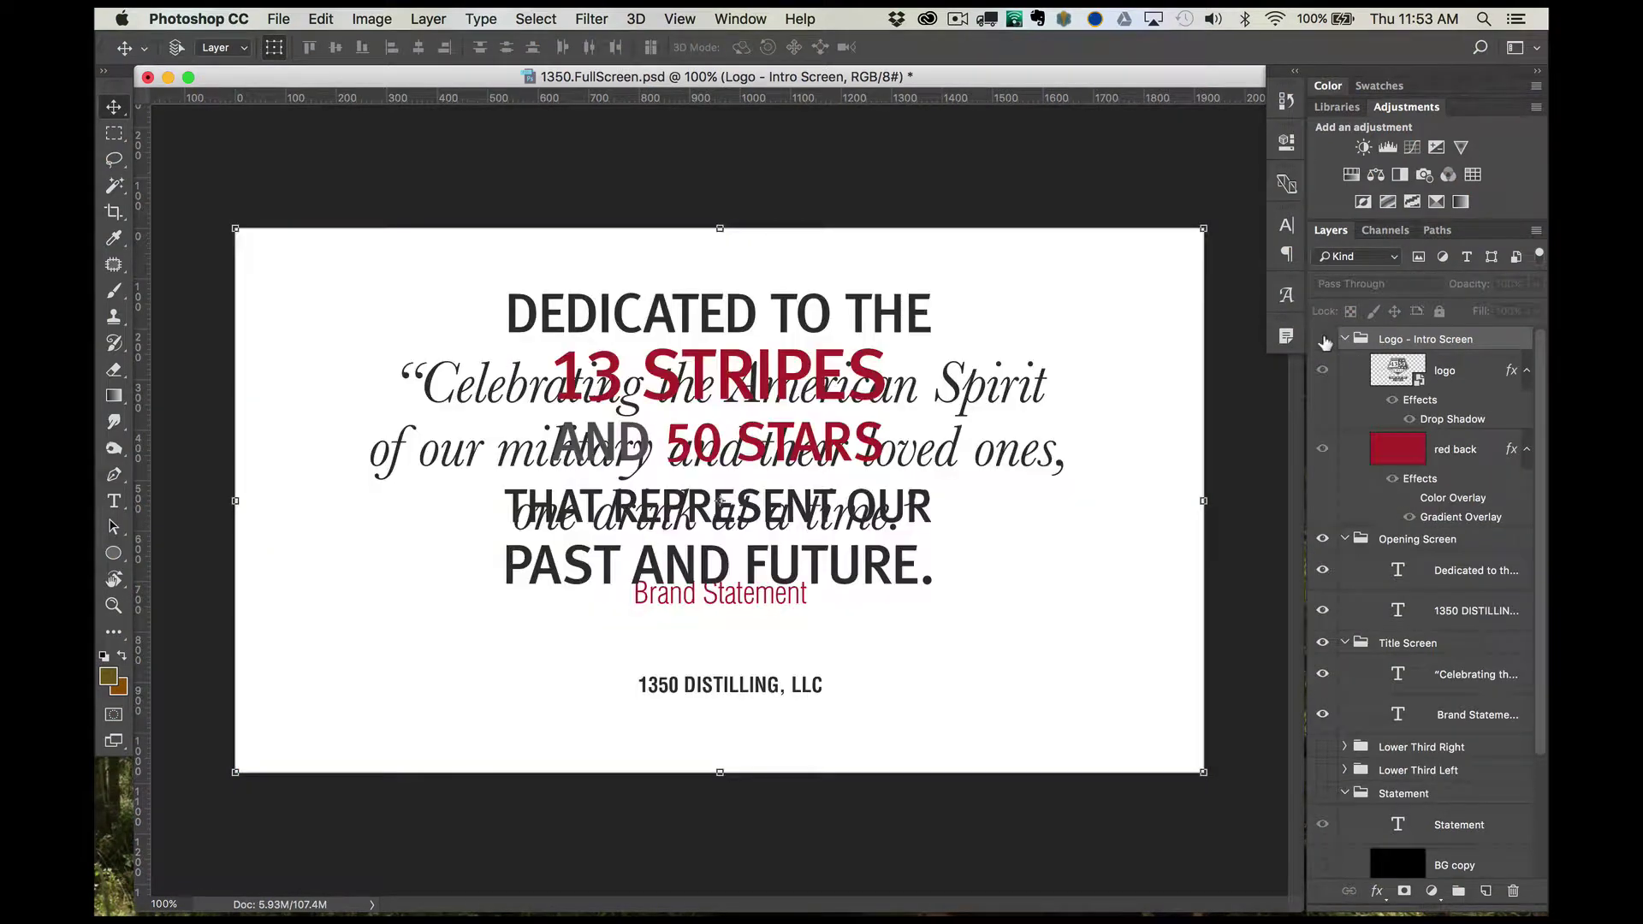
left_click(1323, 643)
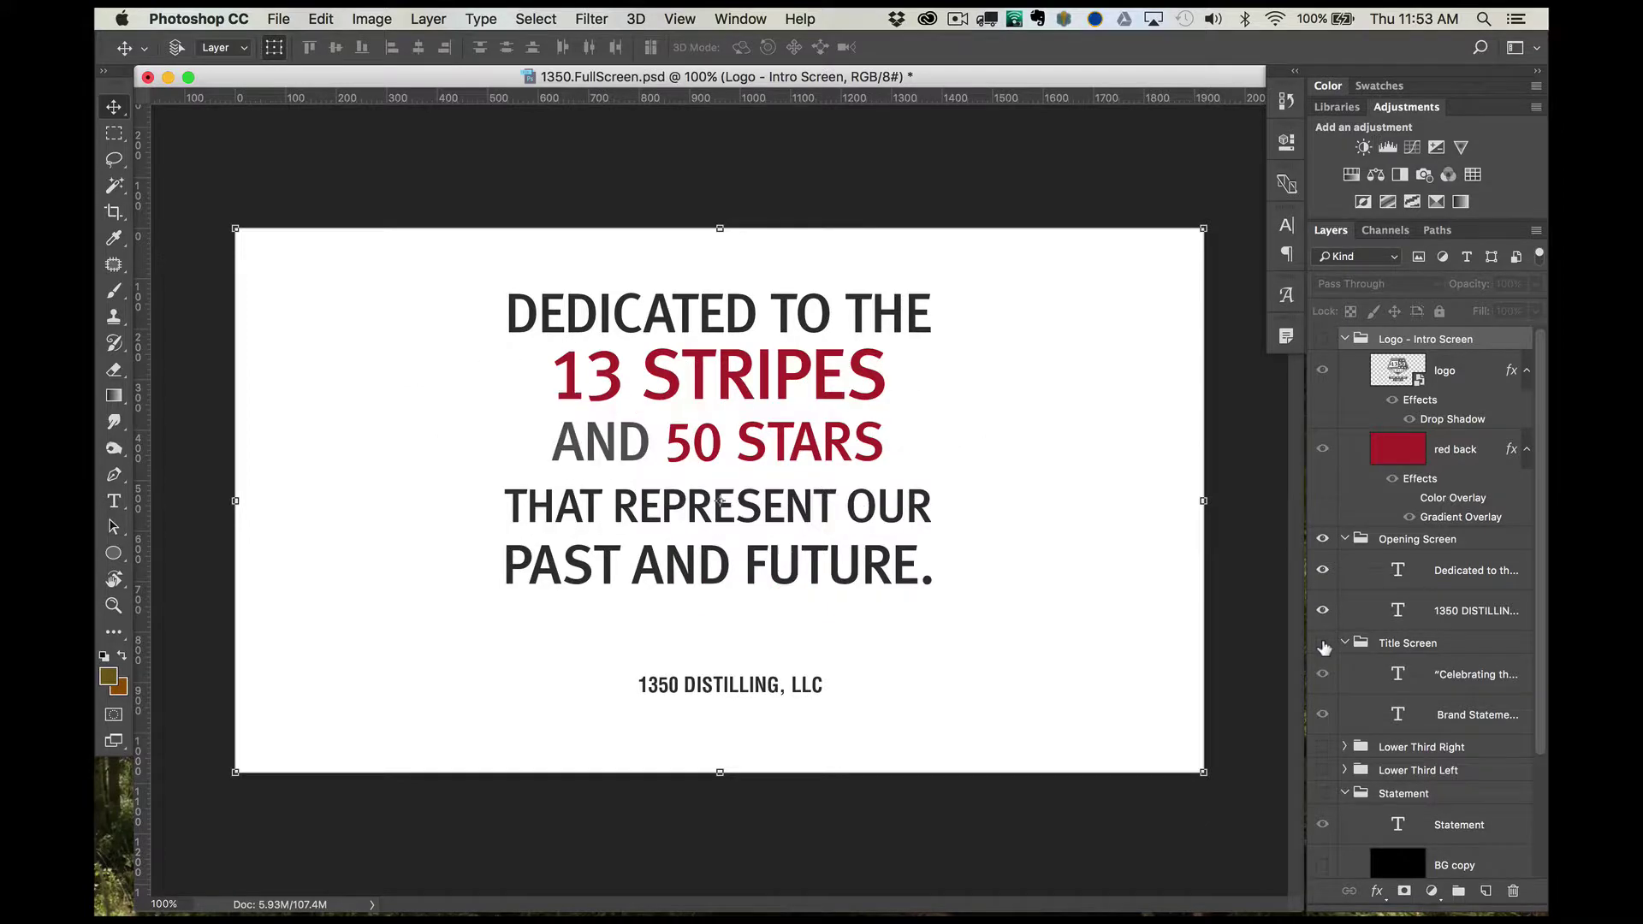
left_click(1323, 642)
left_click(1323, 539)
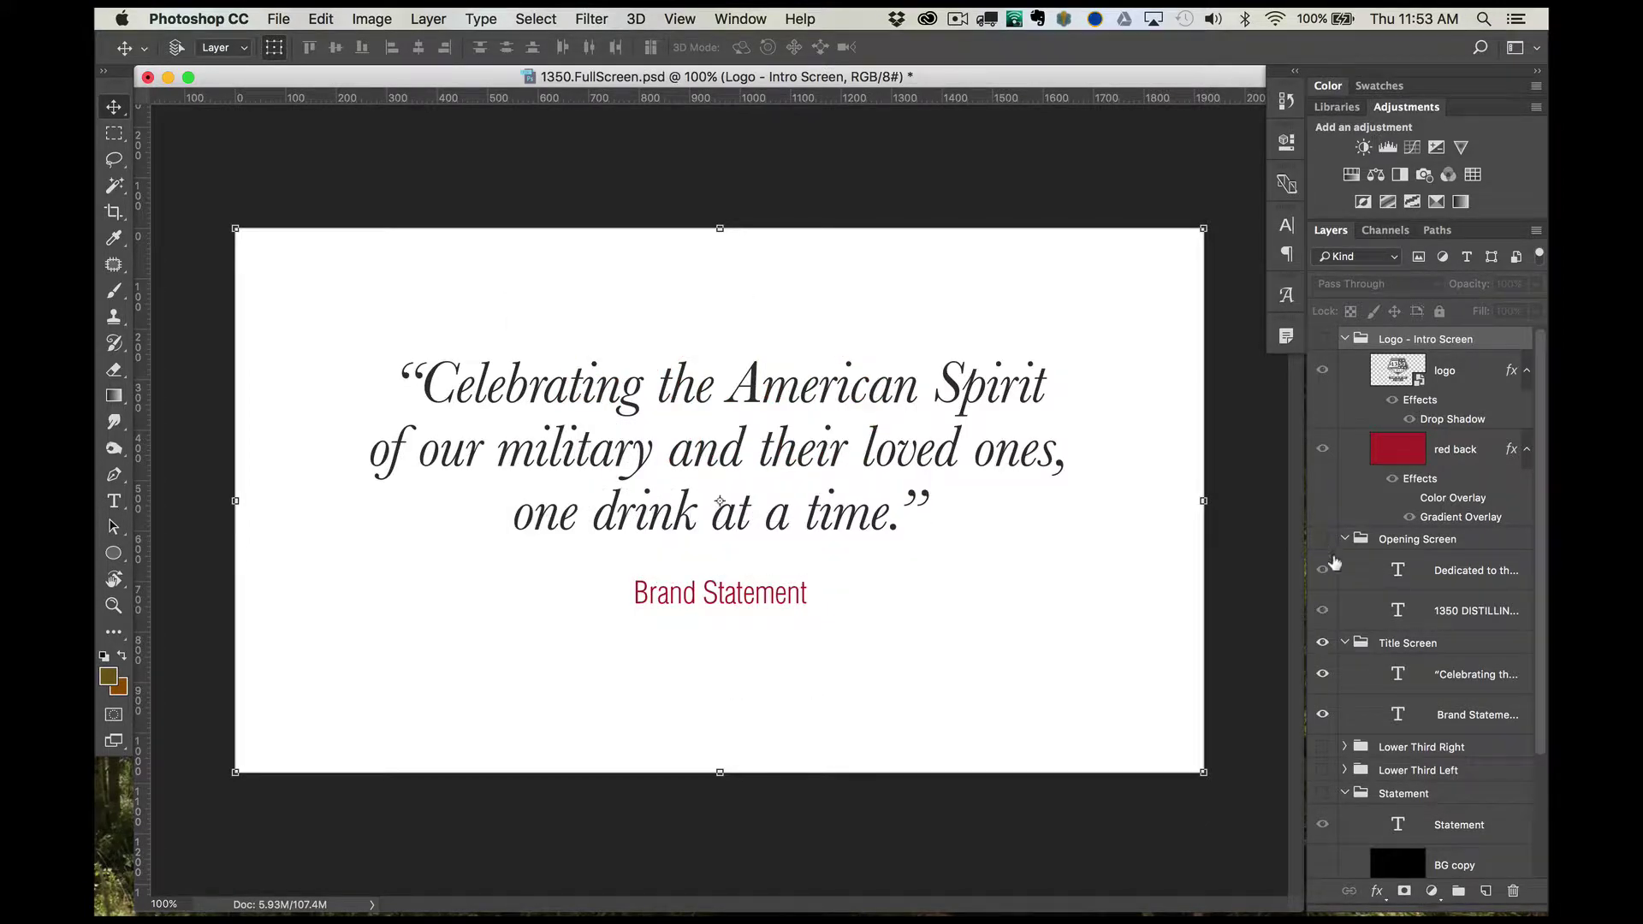
Step: Select the word 'time' in the quote with the Type tool, then leave the quote unchanged
scroll(1438, 760, "down", 1)
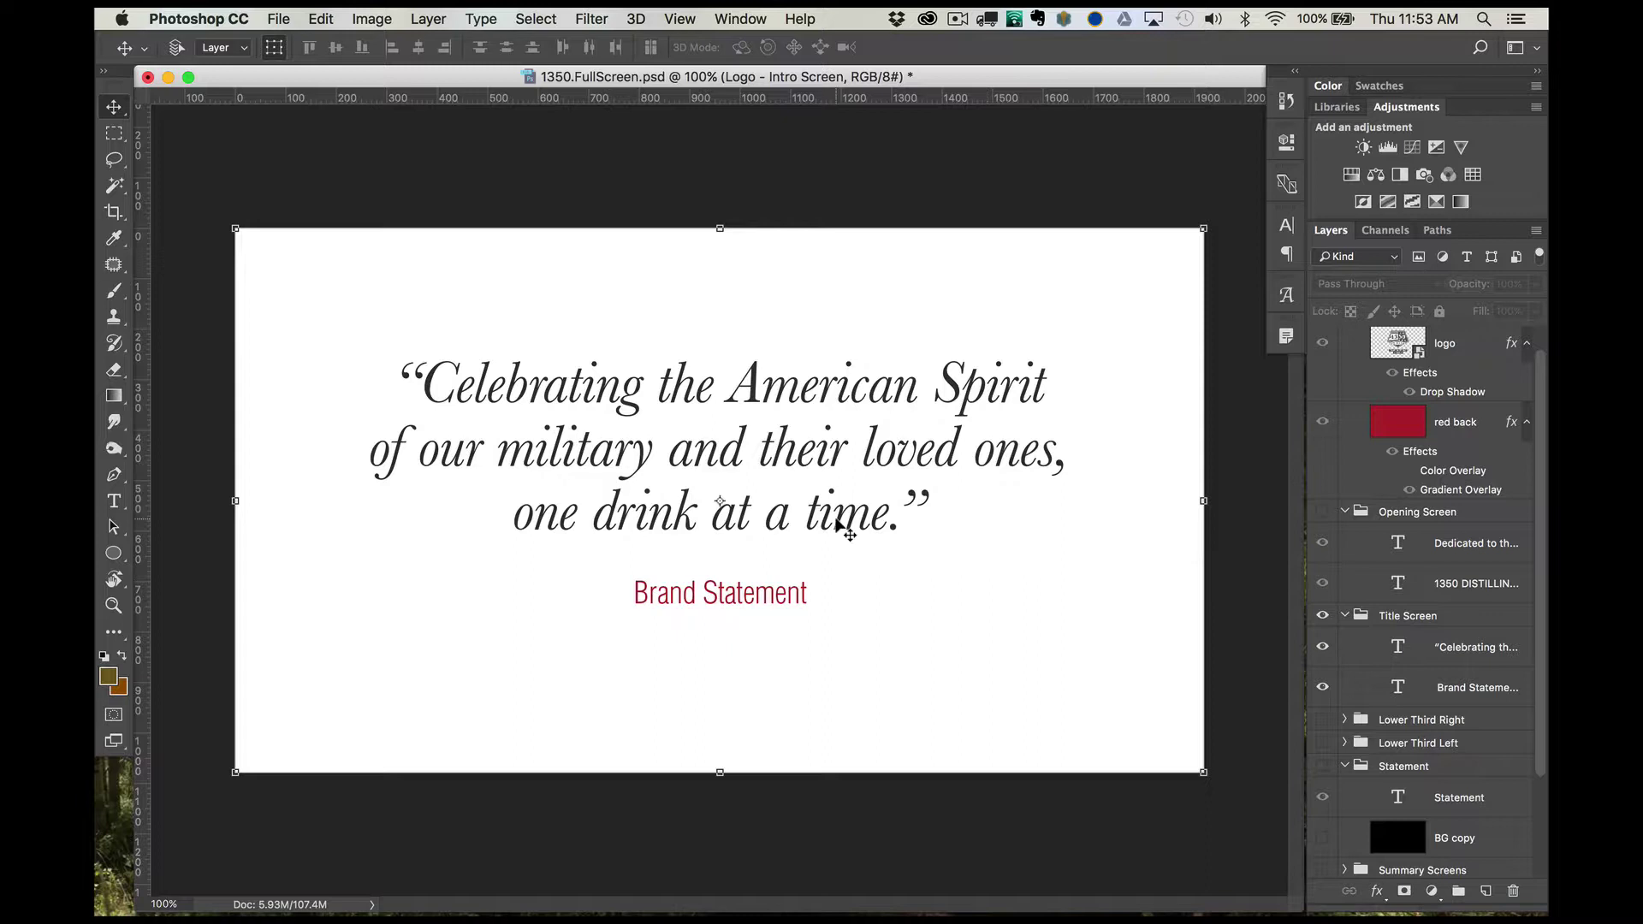
key("t")
left_click_drag(869, 513, 809, 513)
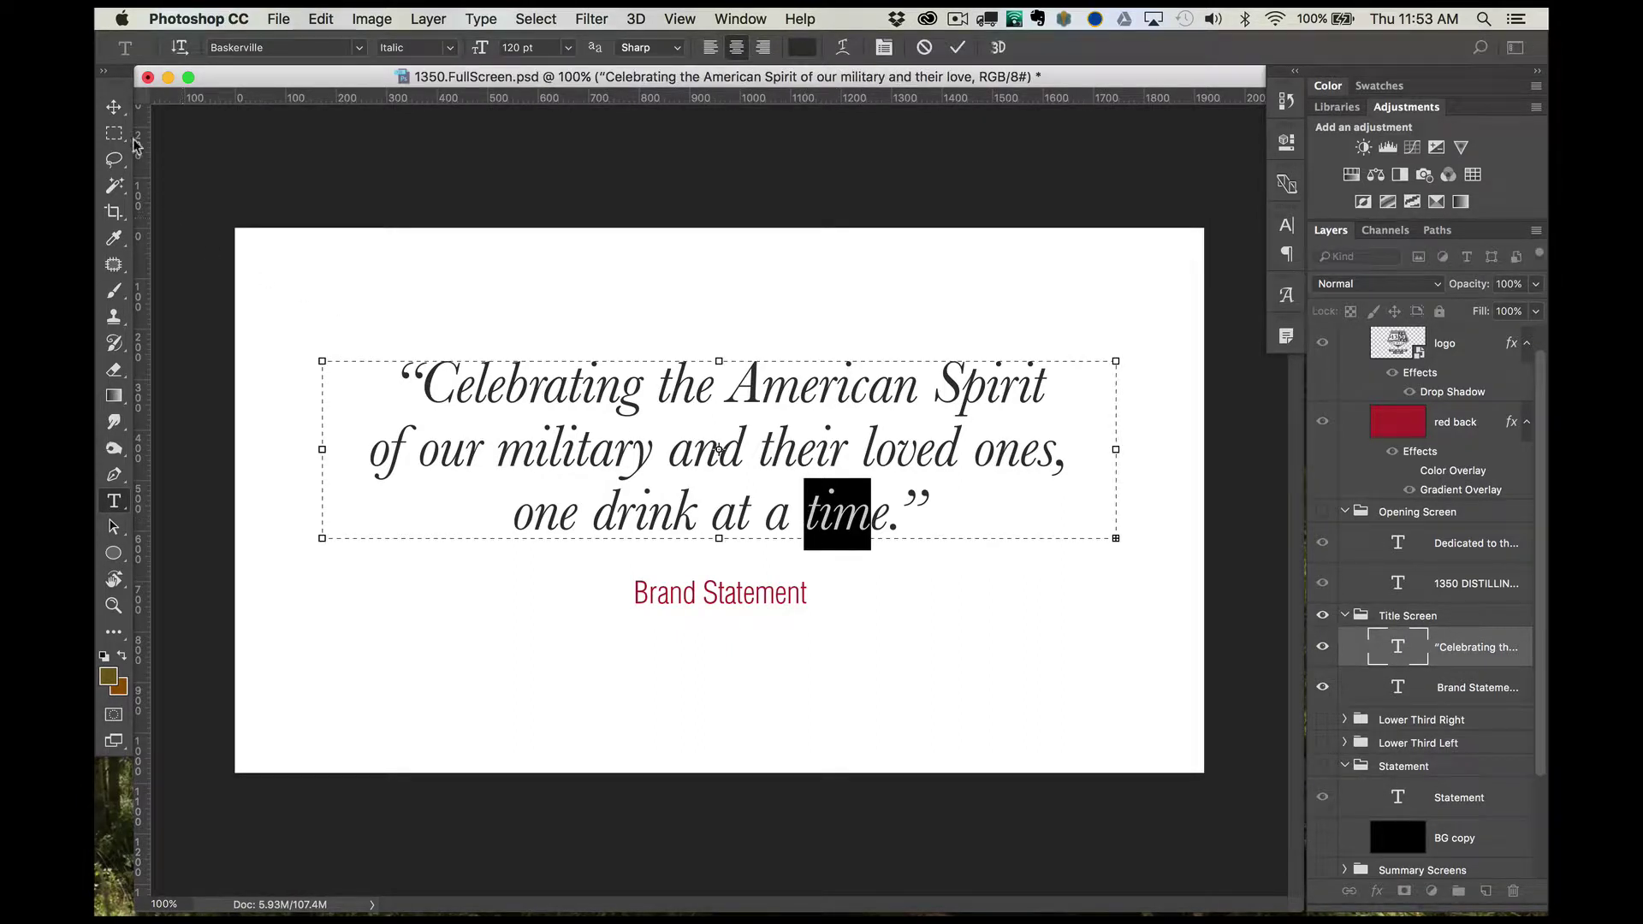
left_click(114, 107)
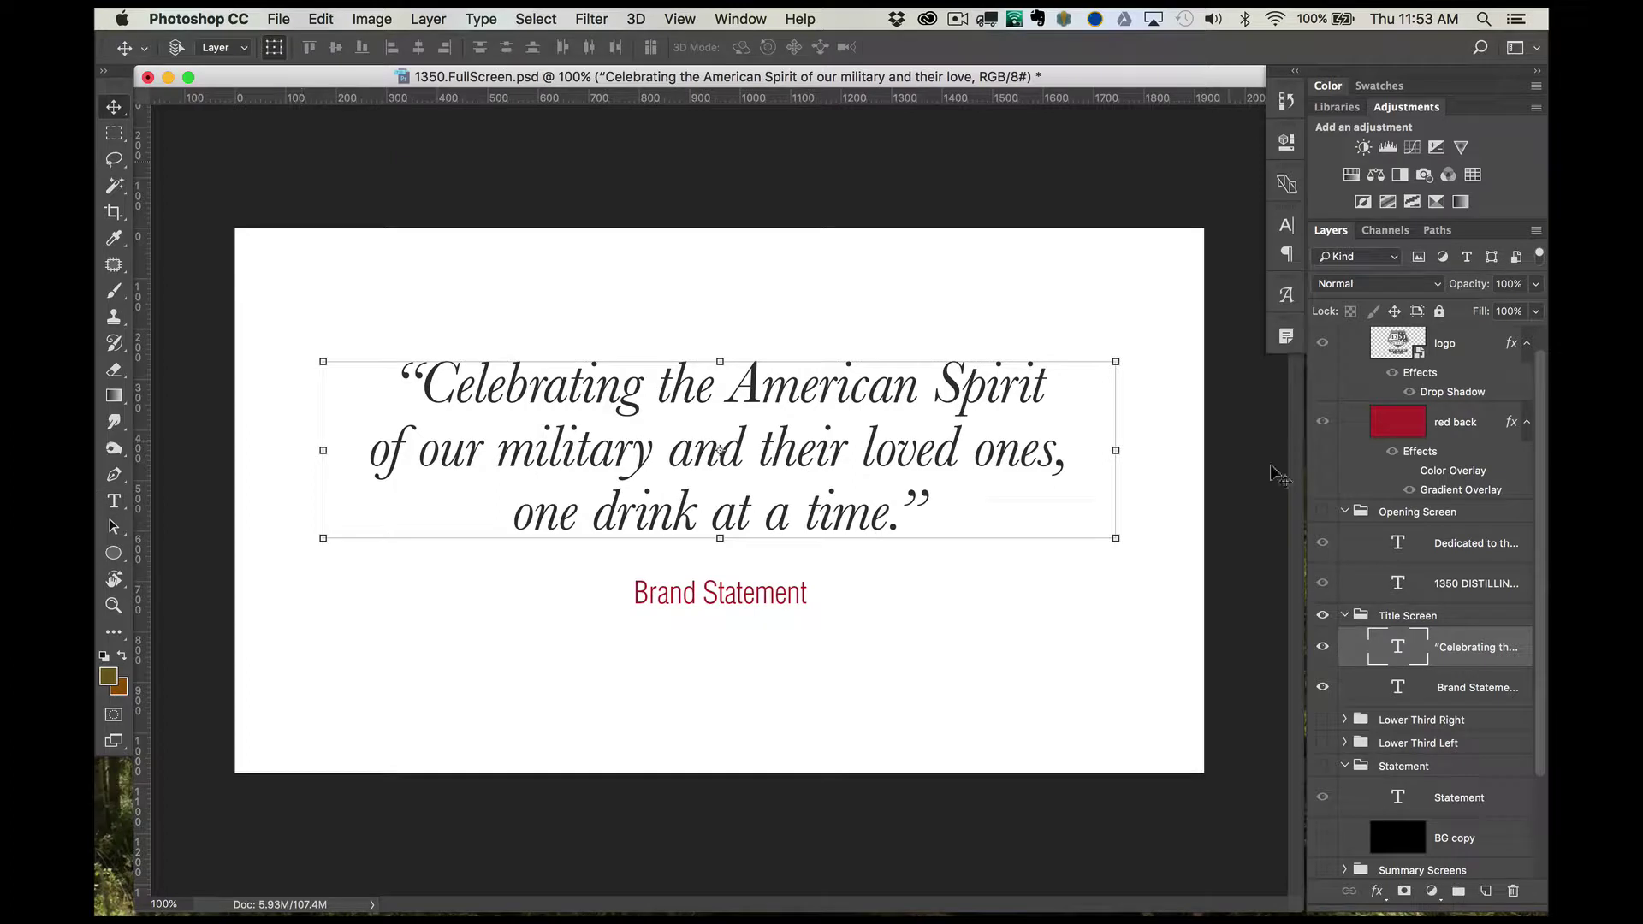
Step: Show the Opening Screen and Logo - Intro Screen groups again and select the logo layer
left_click(1323, 512)
scroll(1340, 513, "up", 2)
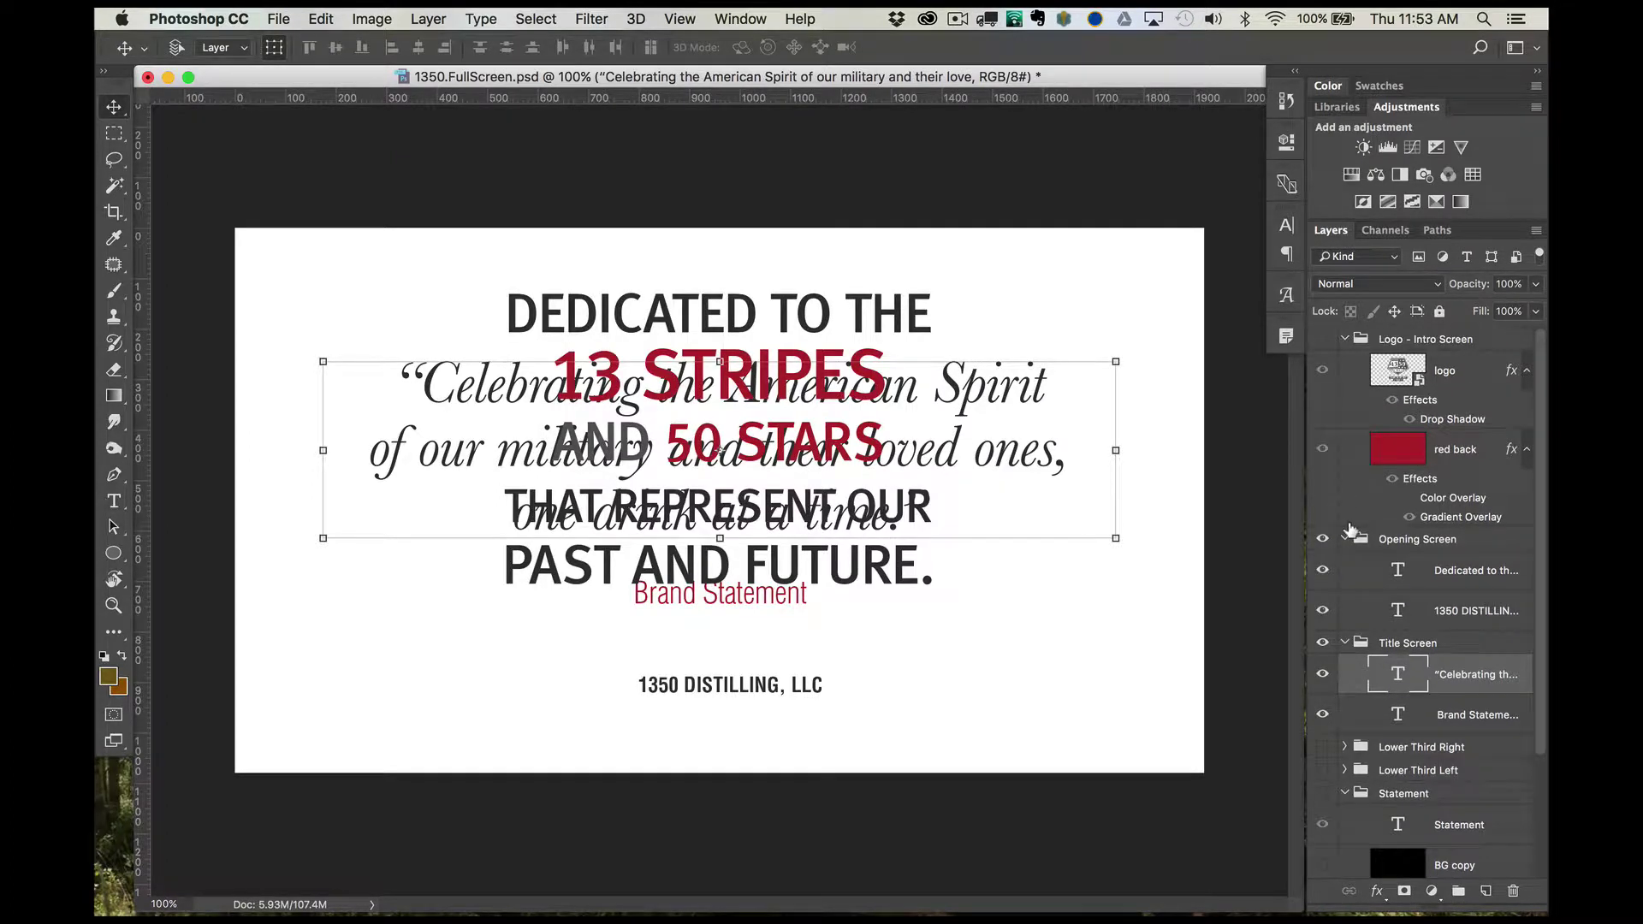
left_click(1322, 339)
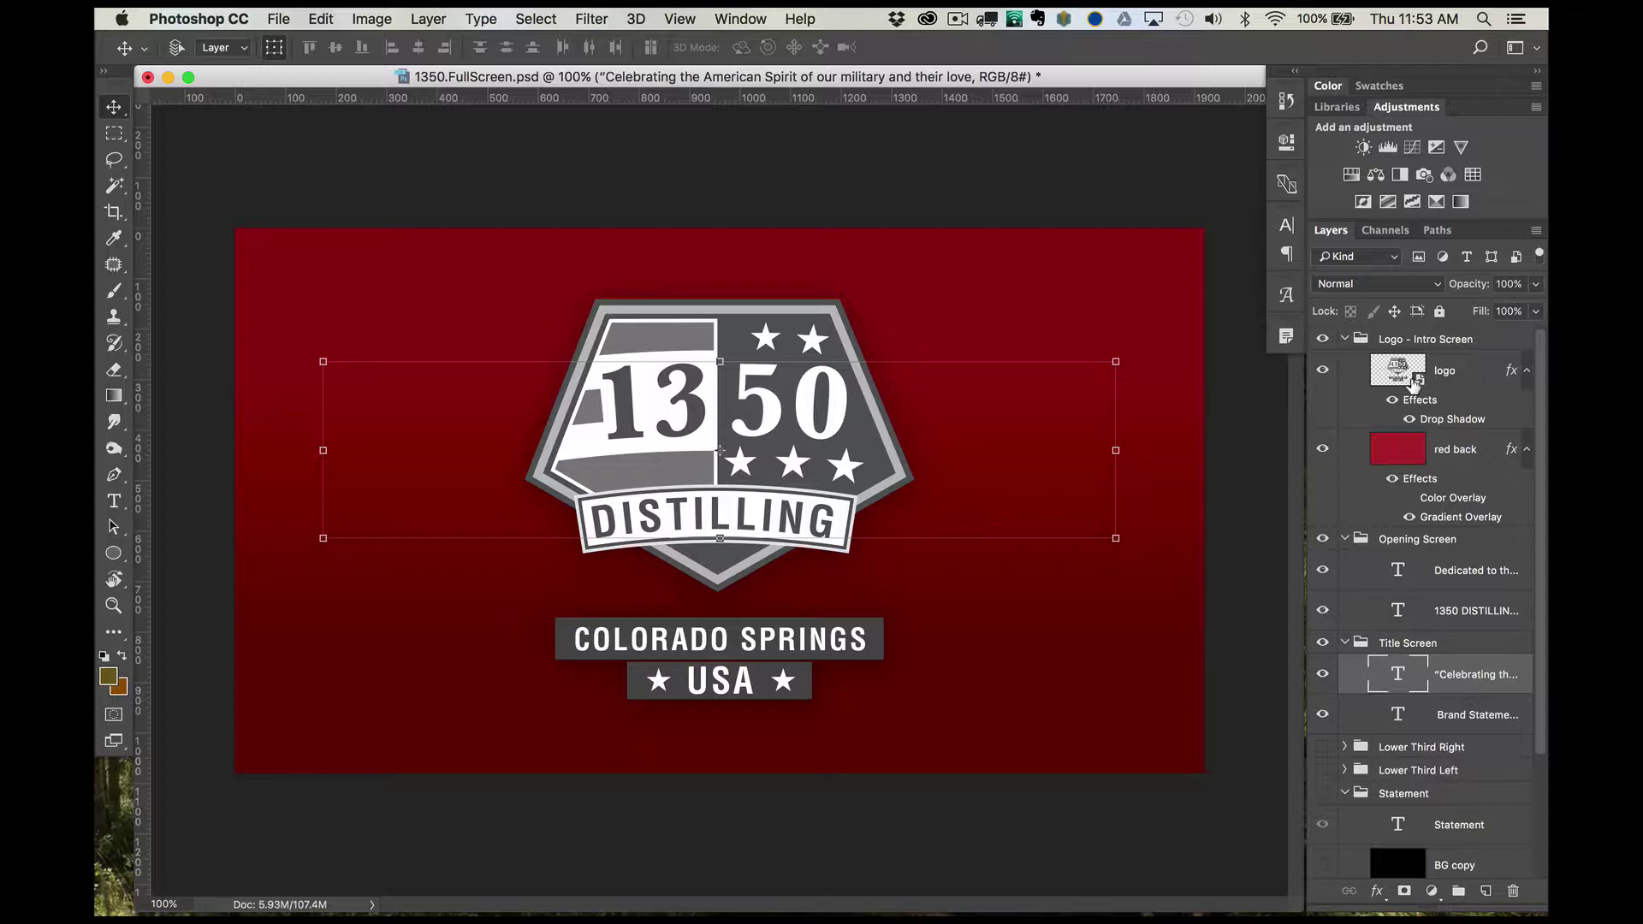
left_click(1414, 385)
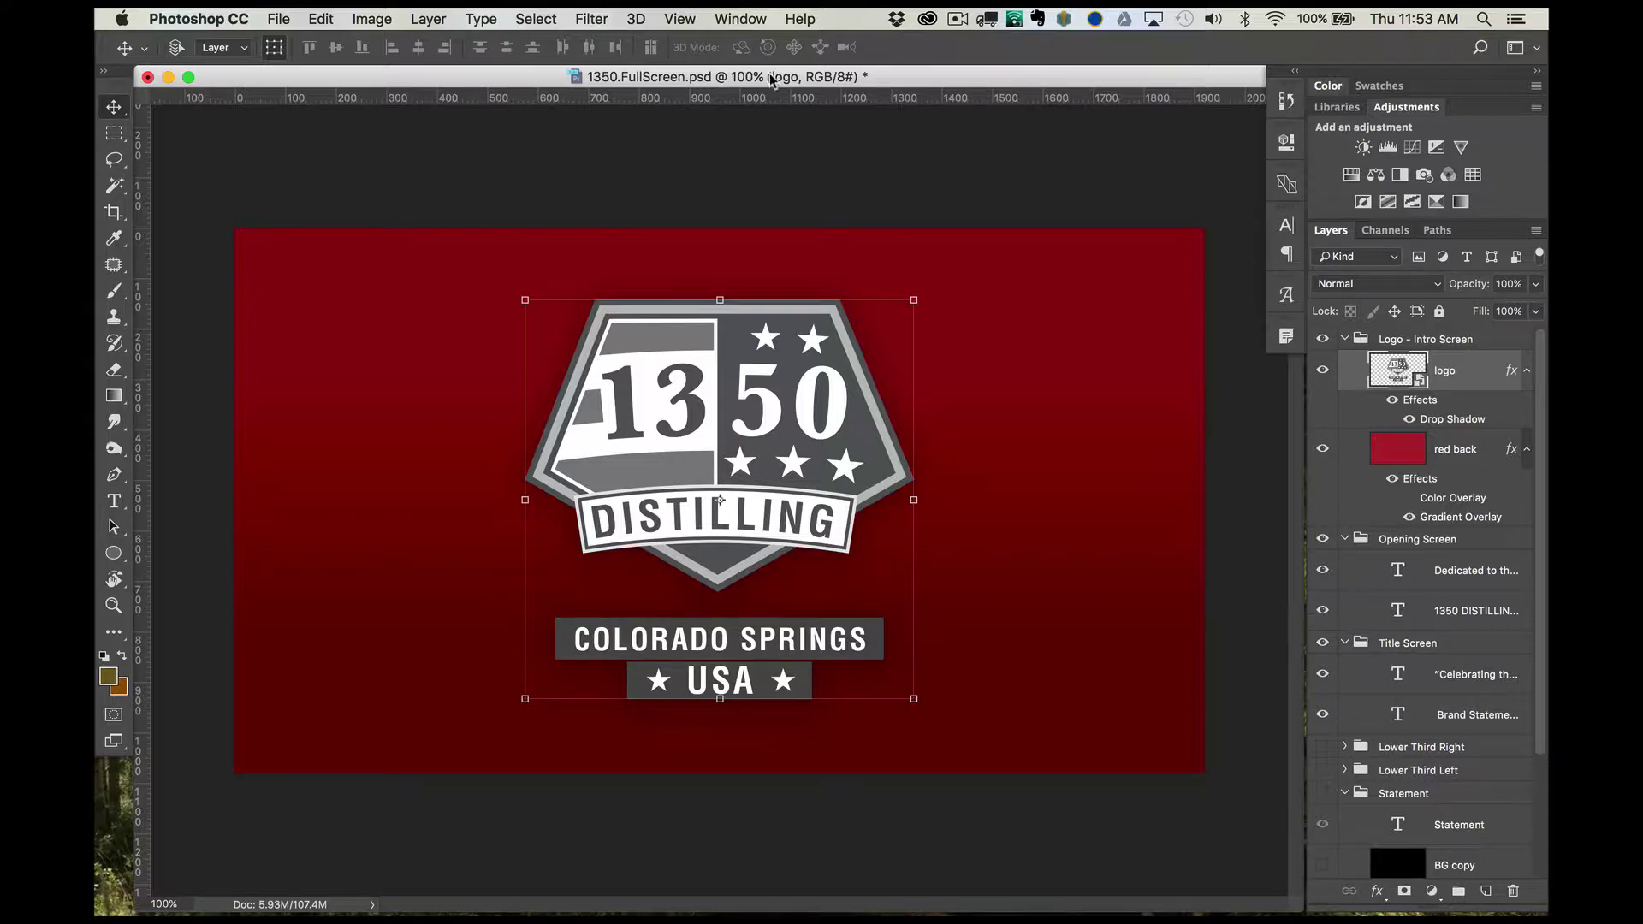
Step: Open the Layer Comps panel, move it near the canvas, and start a comp named '00 Open Logo Red'
left_click(729, 17)
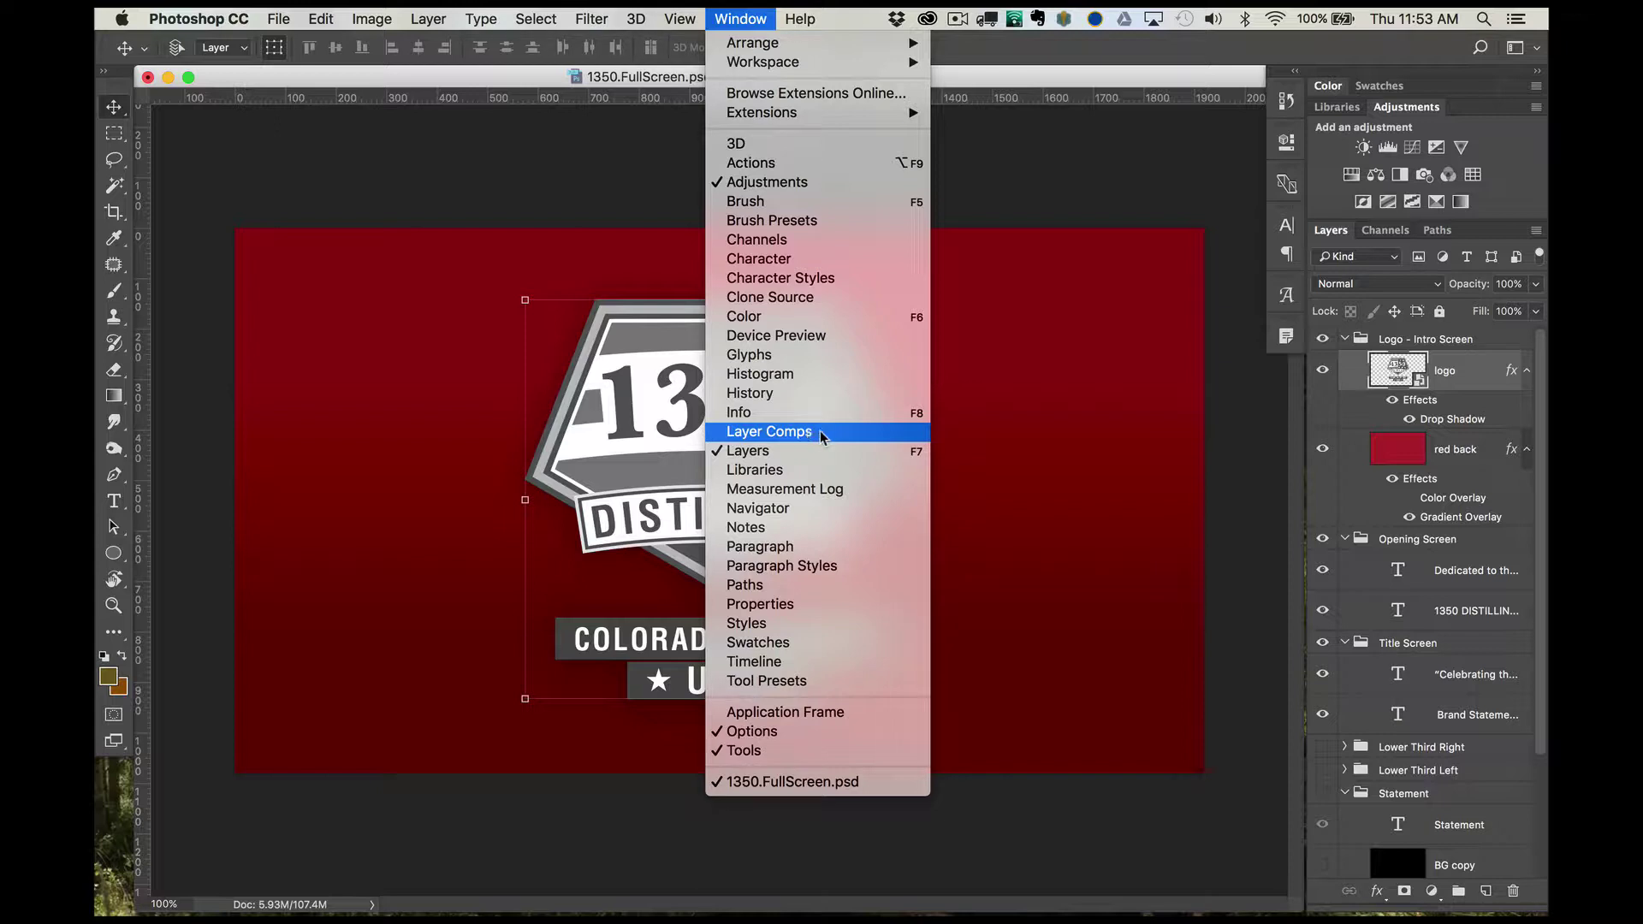
left_click(852, 439)
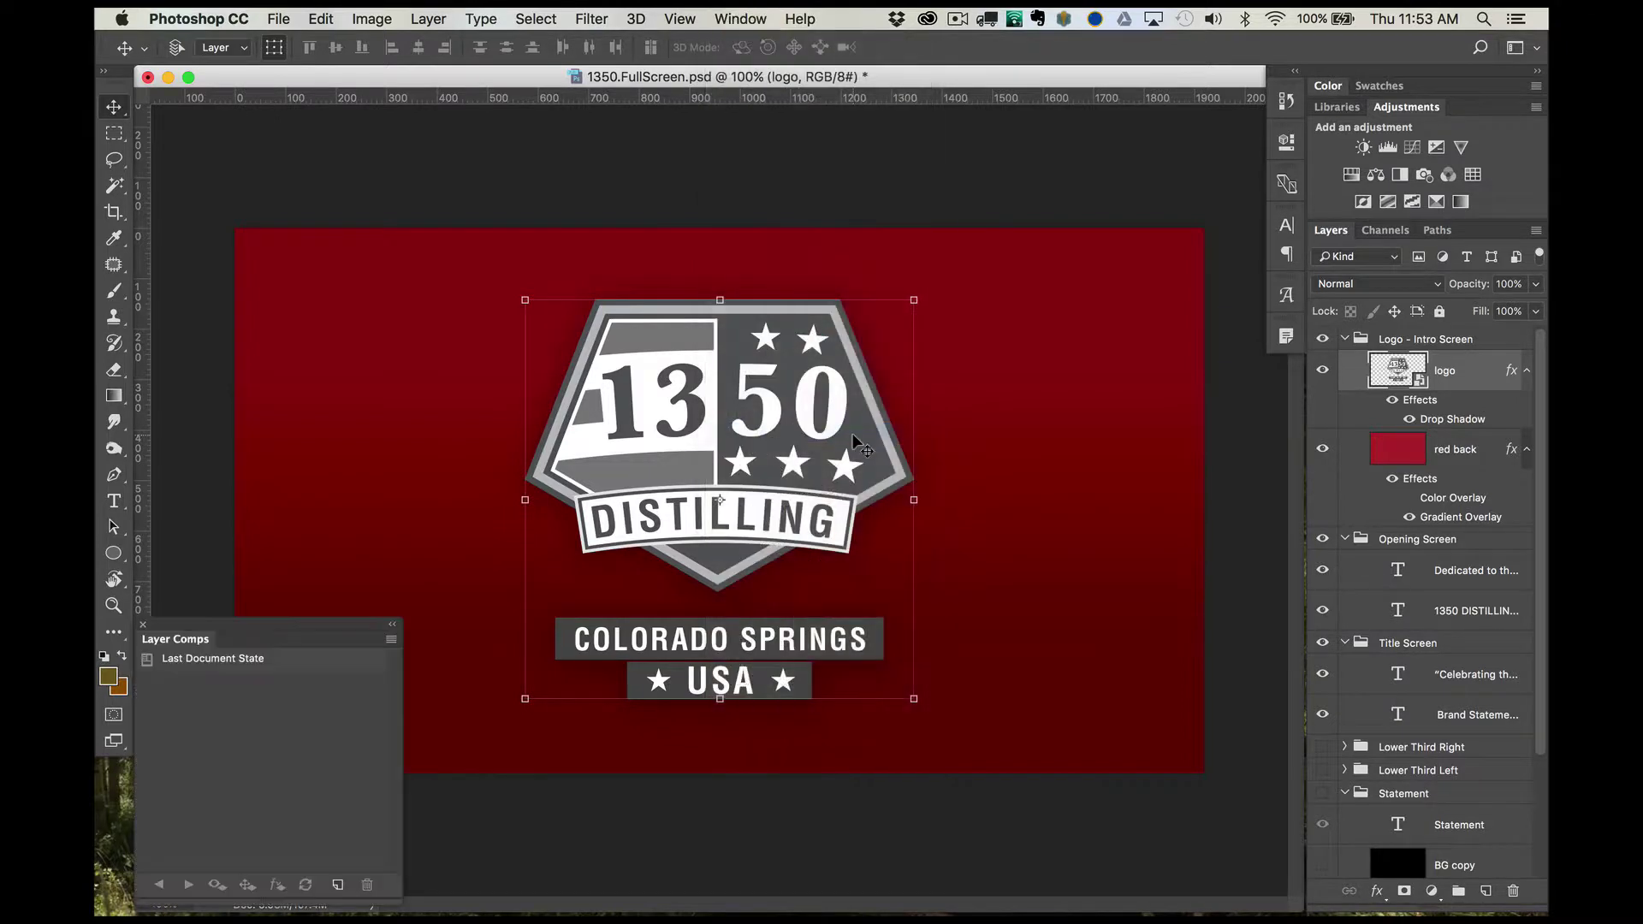
left_click_drag(248, 620, 300, 521)
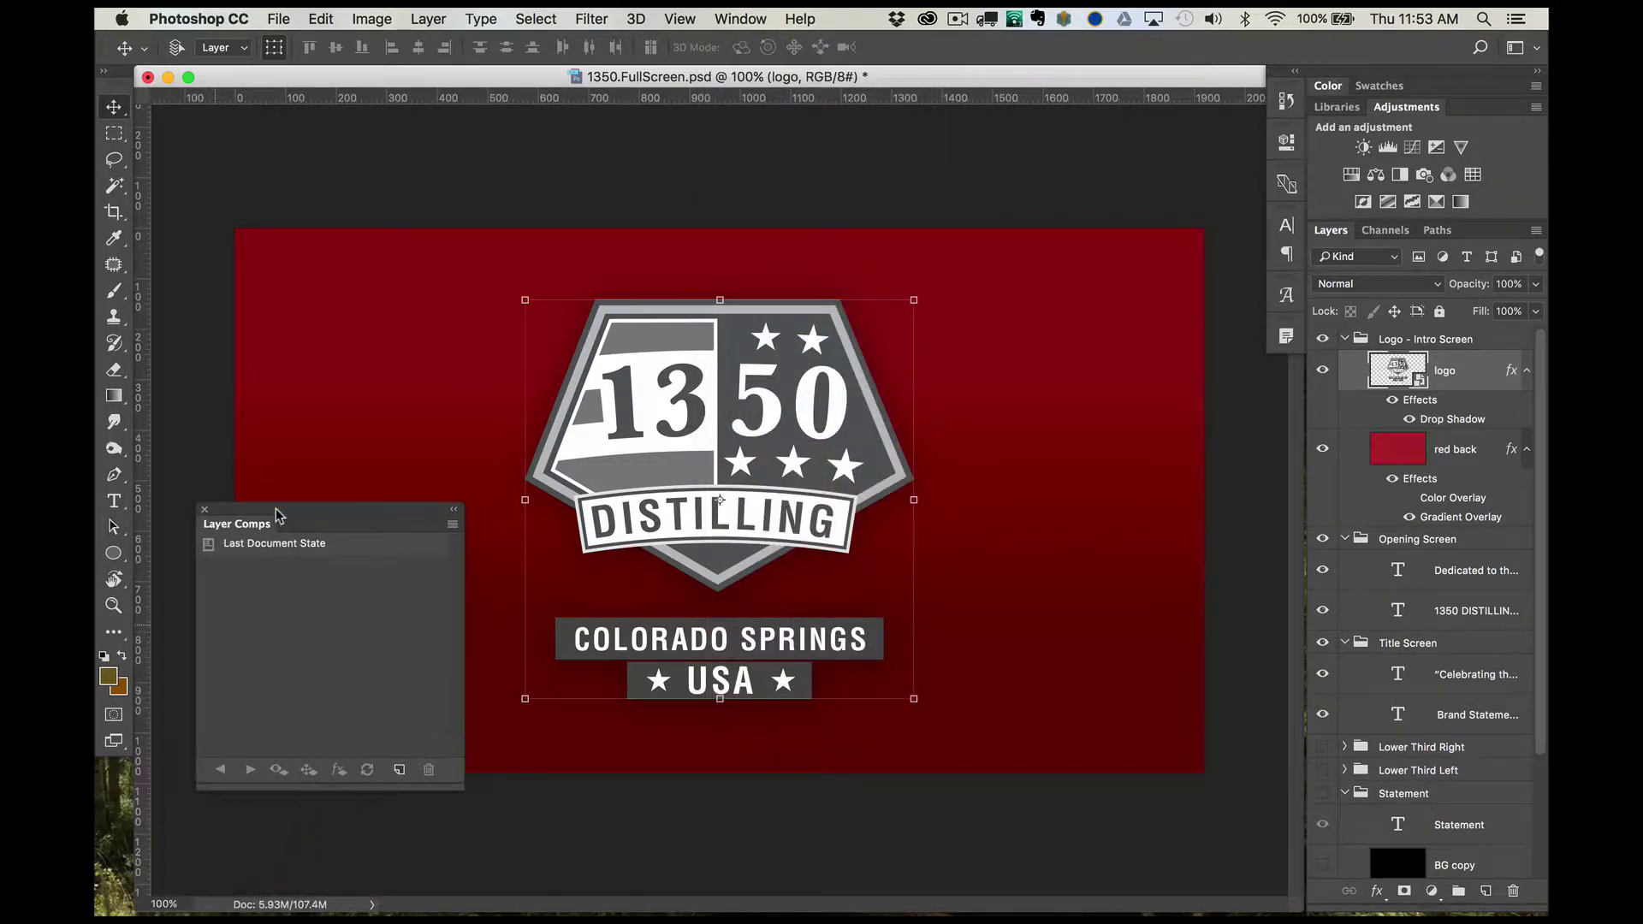
left_click(399, 770)
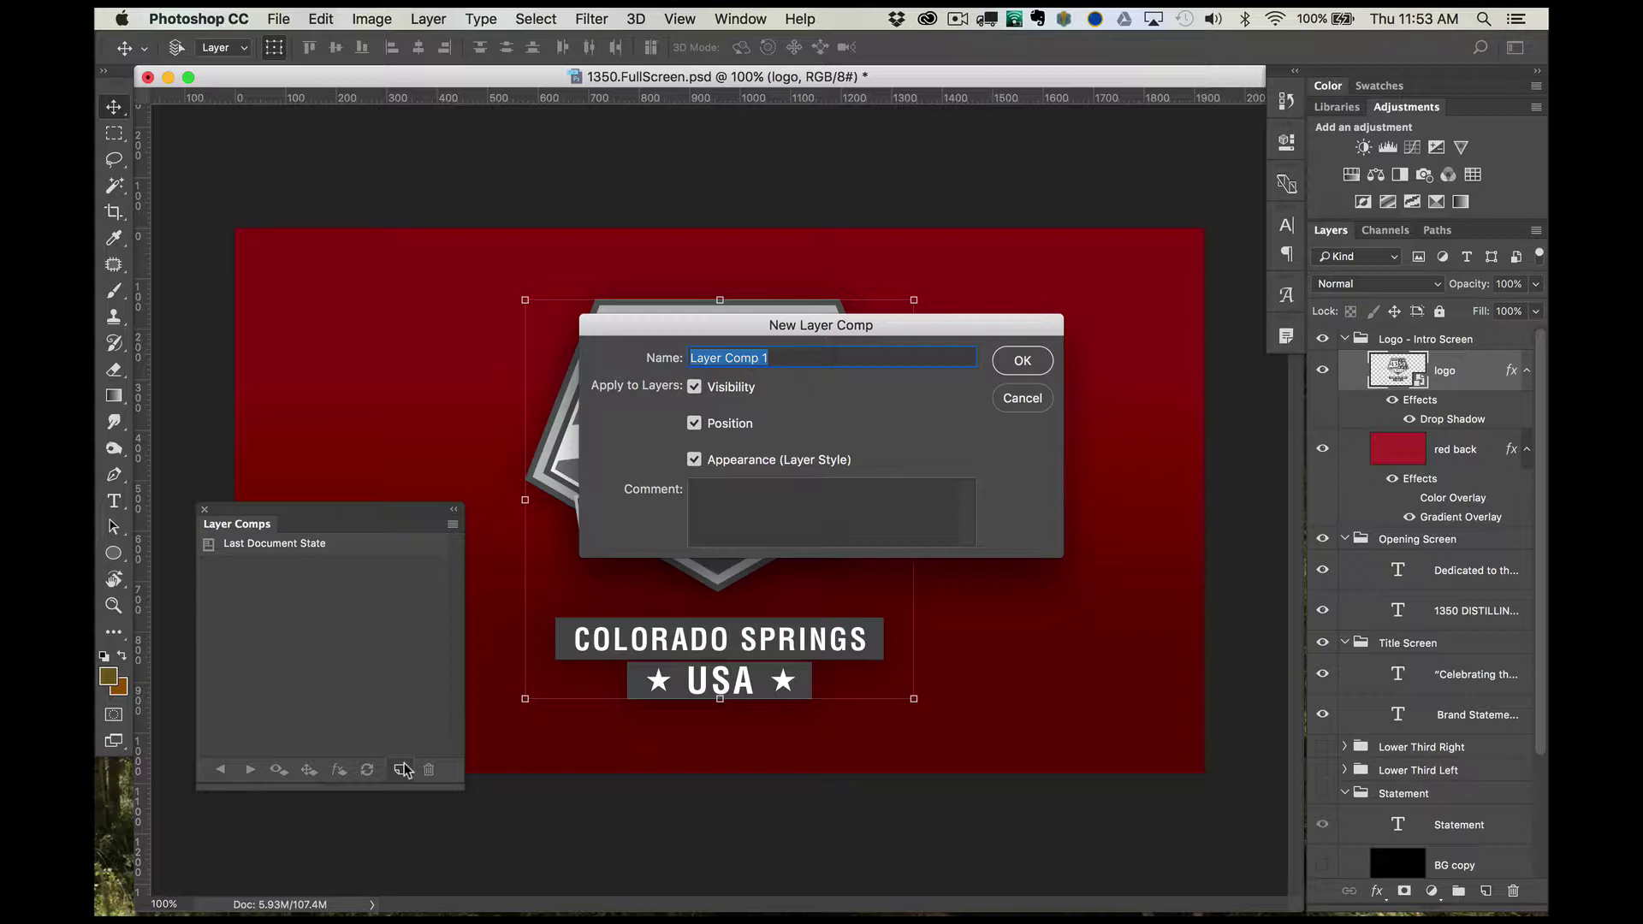
type("00 Open Logo Red")
Step: Save the '00 Open Logo Red' comp with Visibility, Position and Appearance all recorded
left_click(694, 388)
left_click(694, 388)
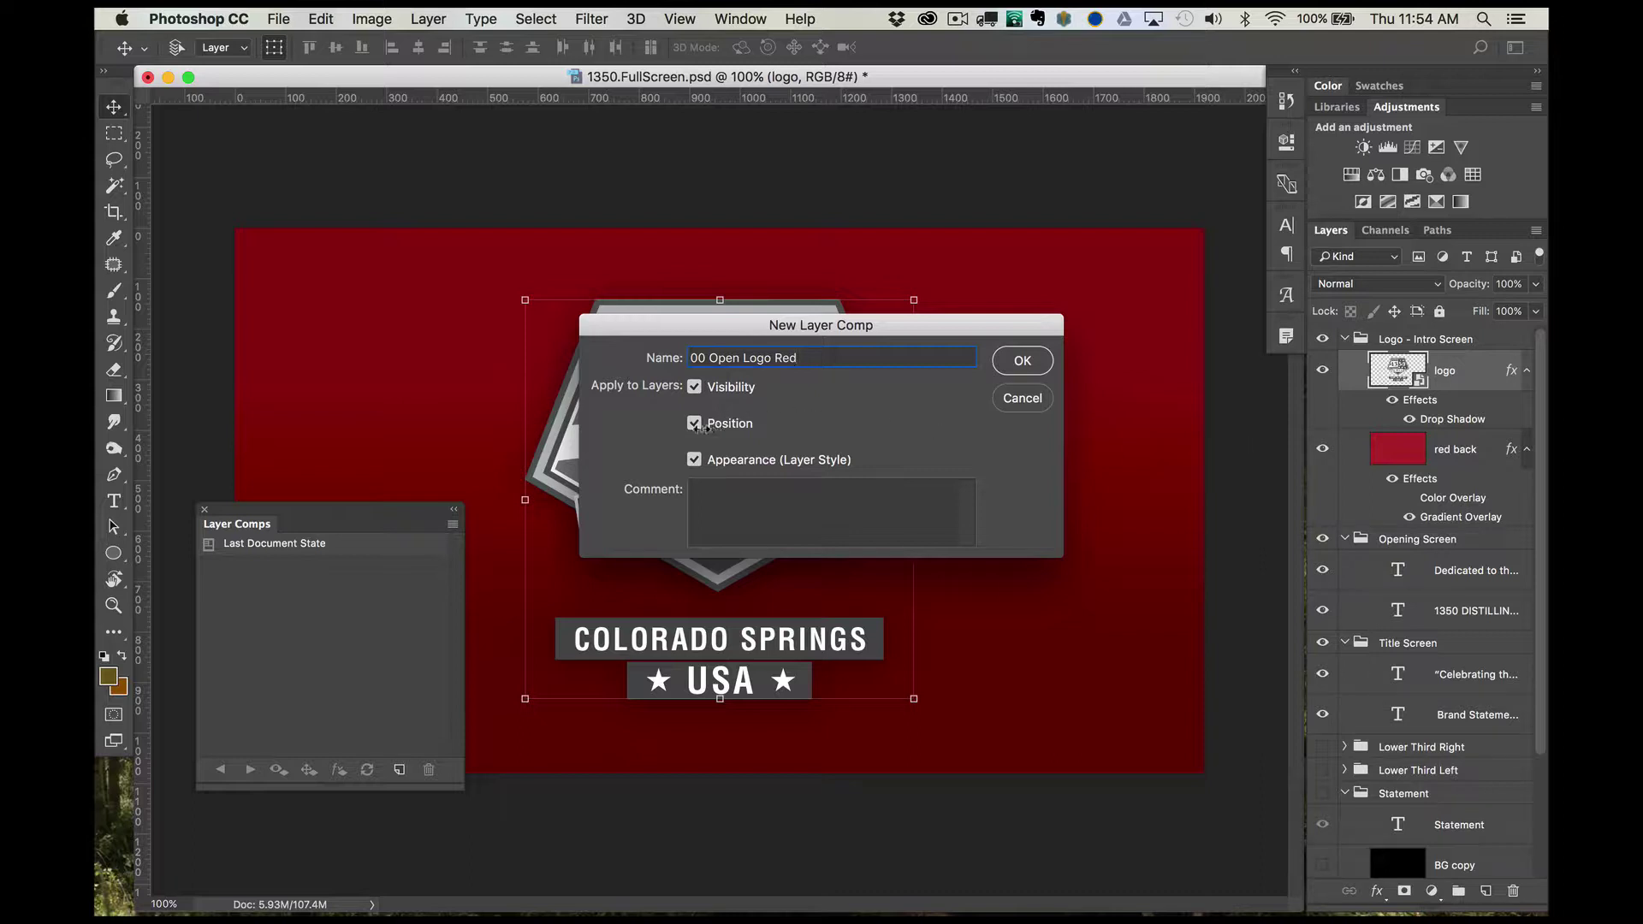
left_click(693, 423)
left_click(693, 423)
left_click_drag(1035, 324, 1128, 501)
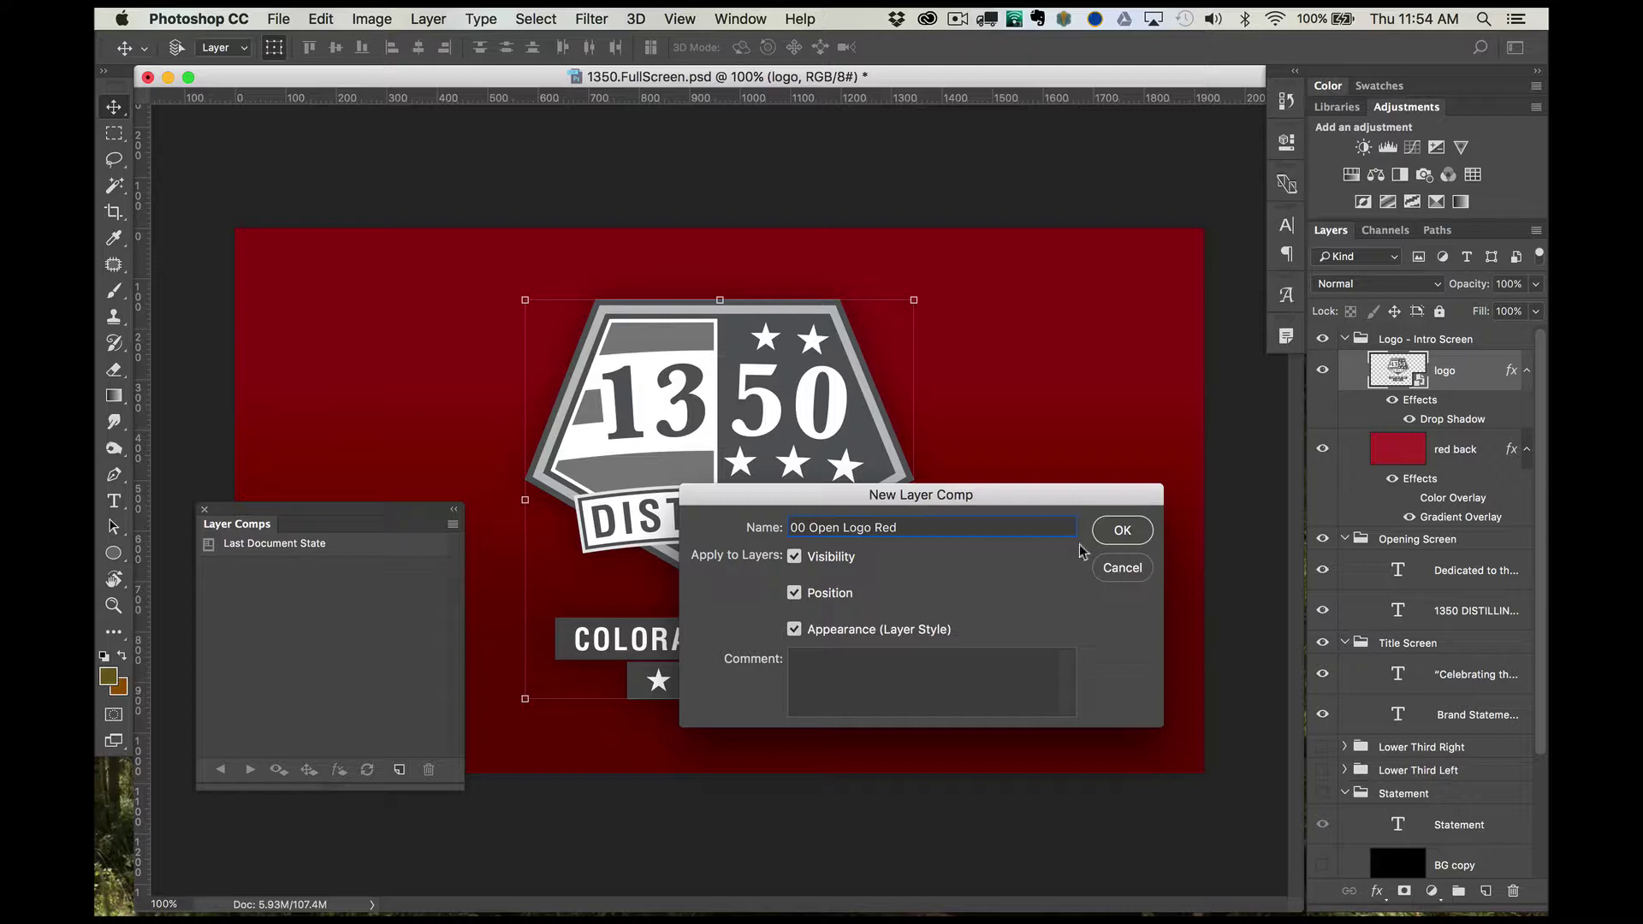
left_click(796, 633)
left_click(796, 633)
left_click(1125, 528)
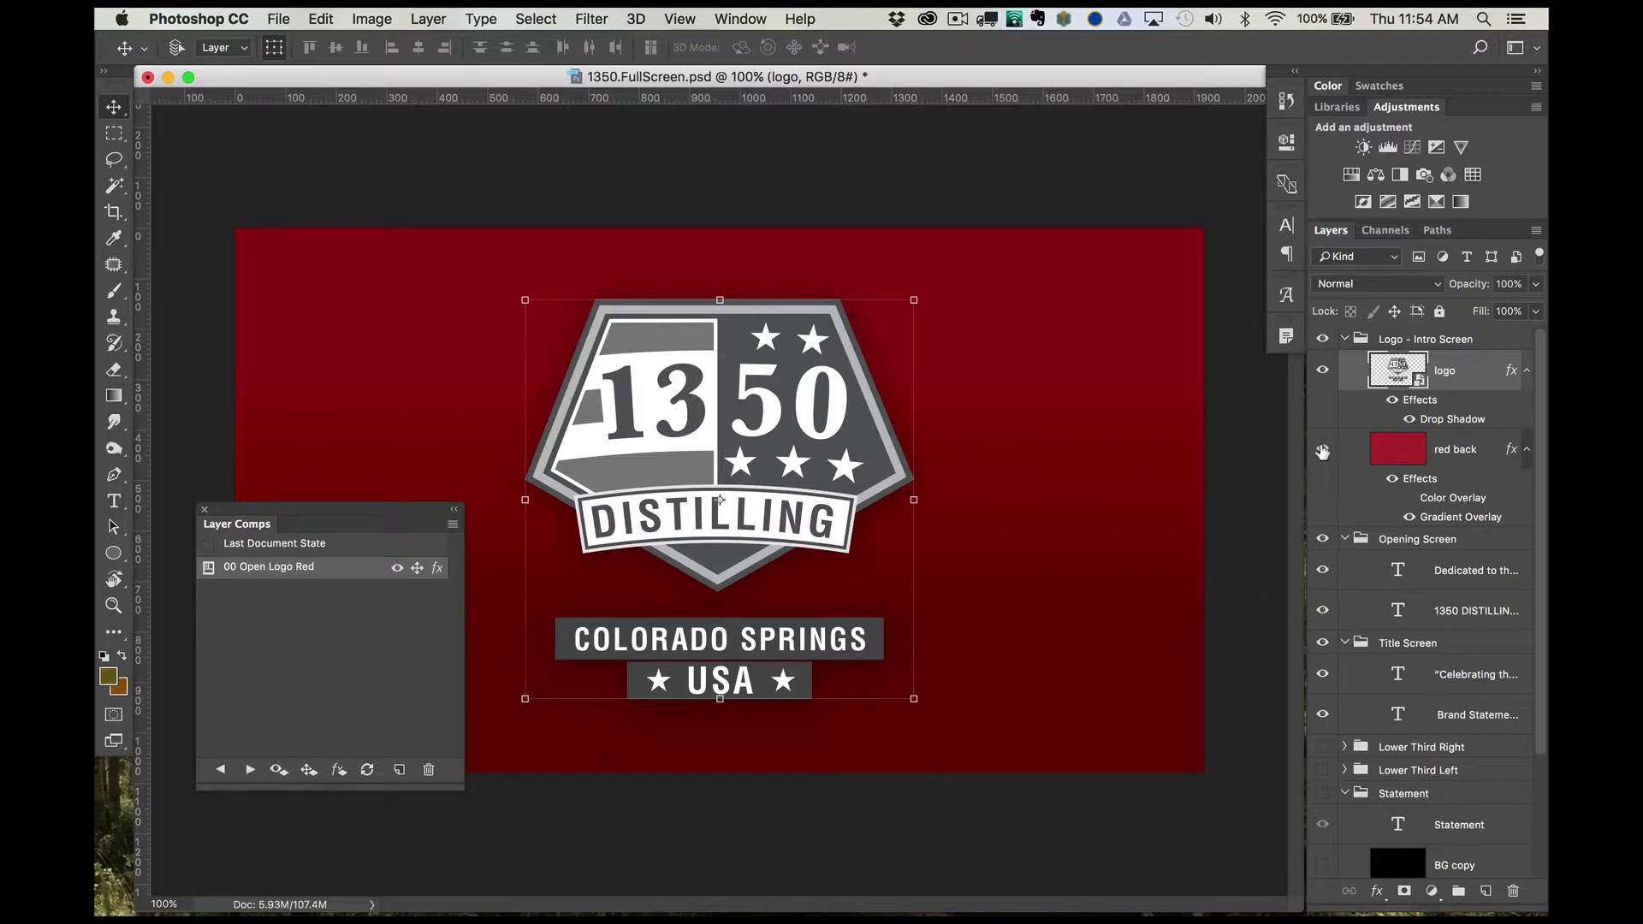
Step: Turn off the red back layer's Color Overlay and save this as comp '01 Open Logo White'
left_click(1408, 498)
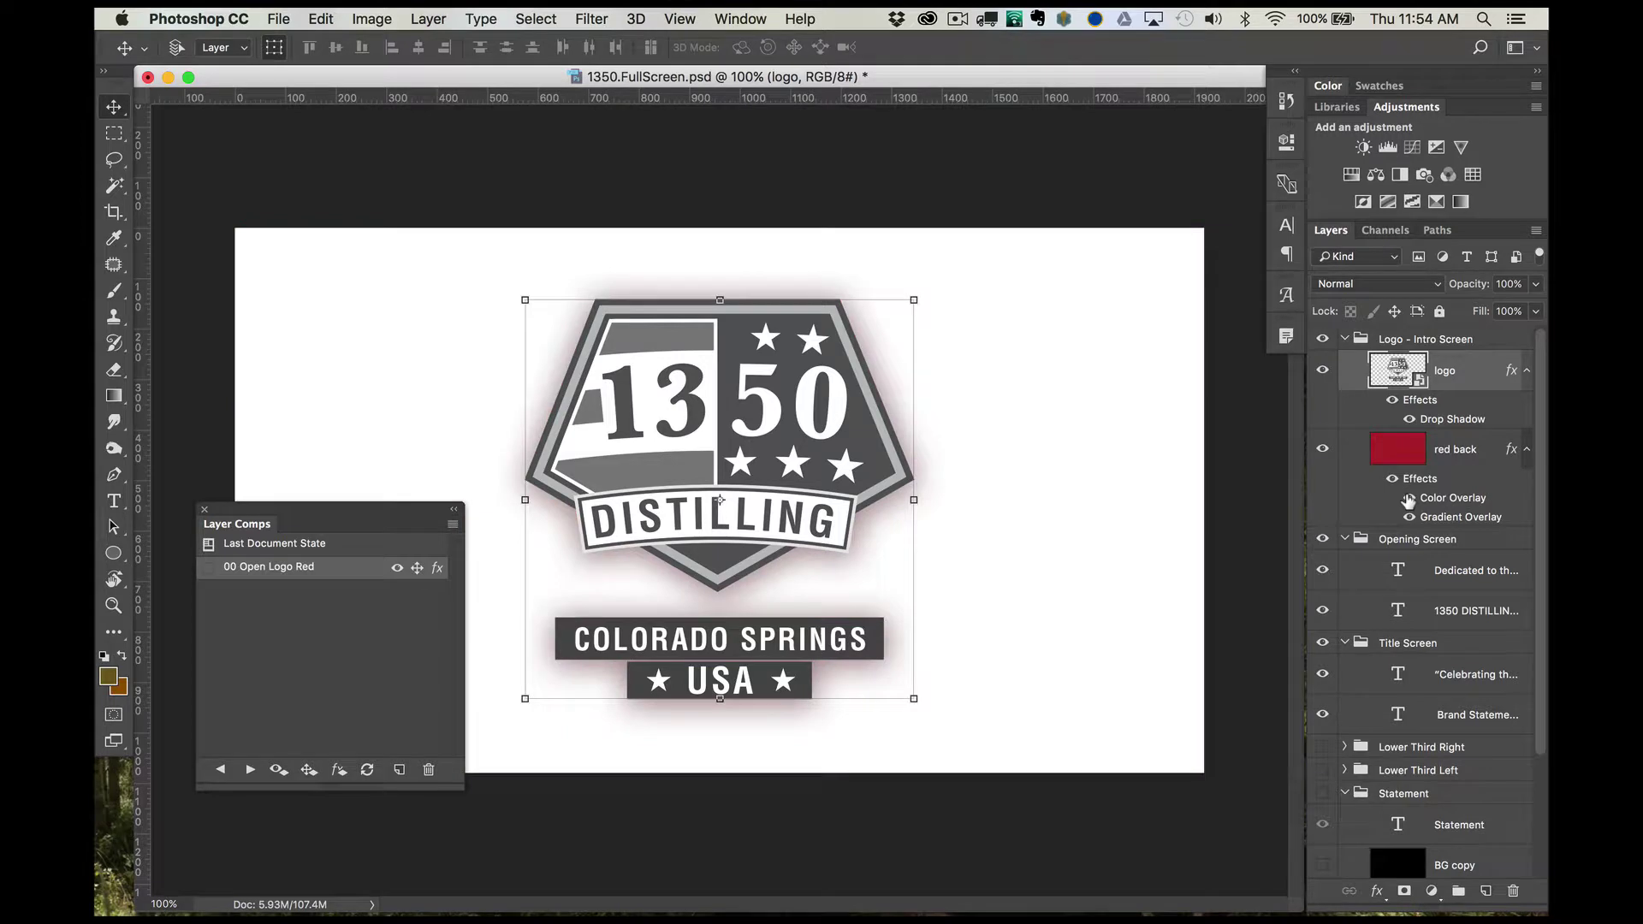
left_click(400, 770)
type("01")
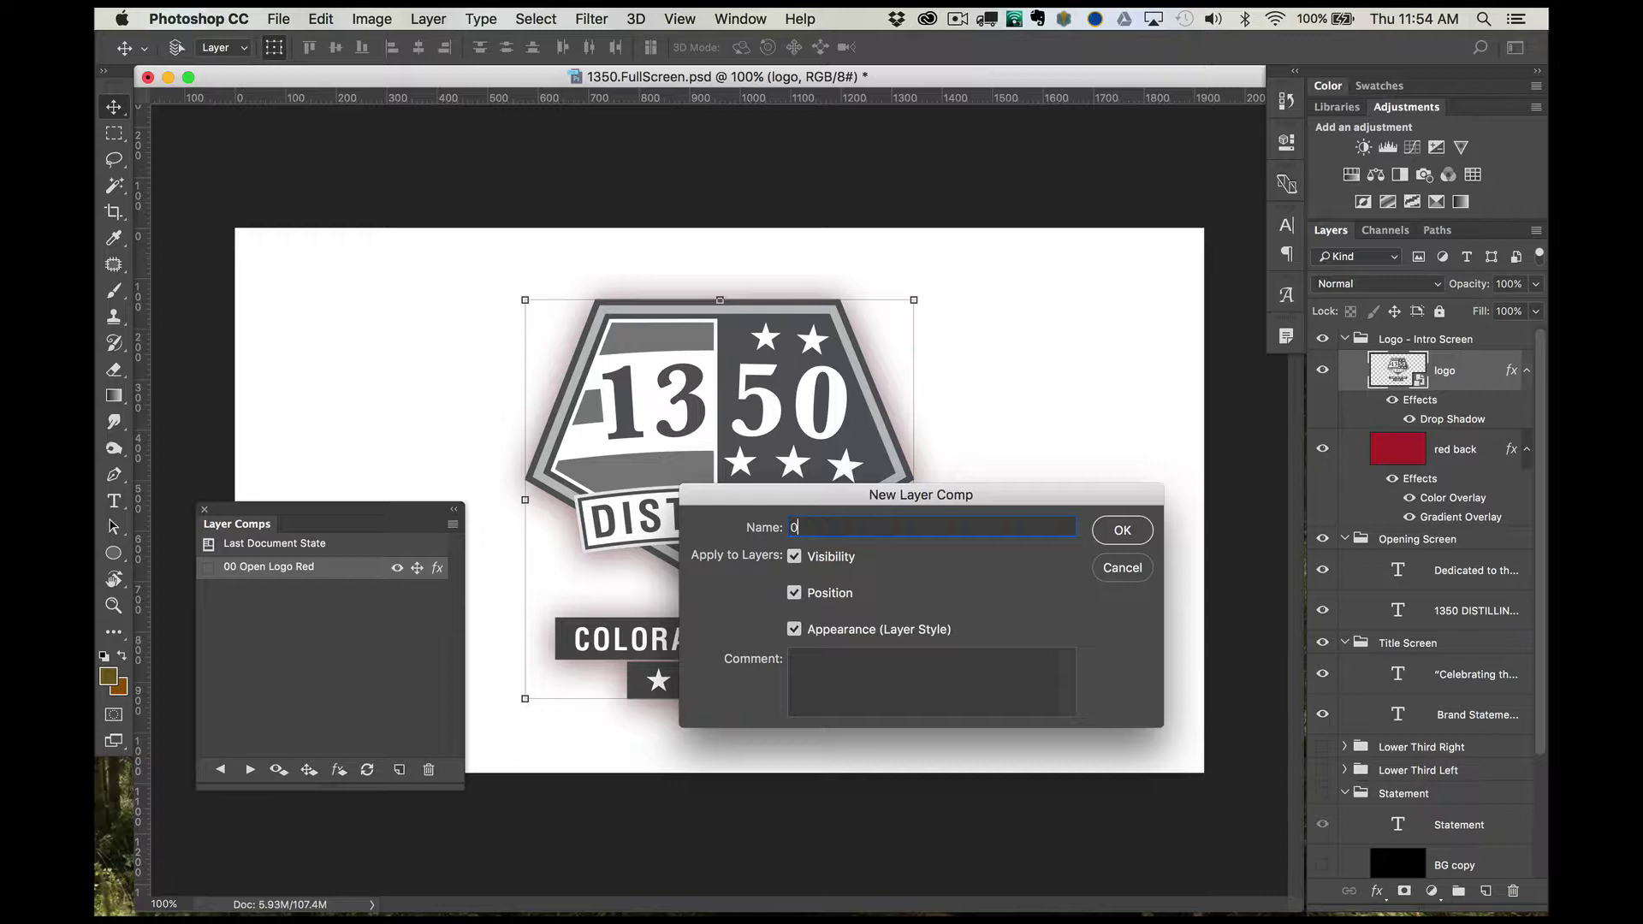
type(" Open Logo White")
key("Return")
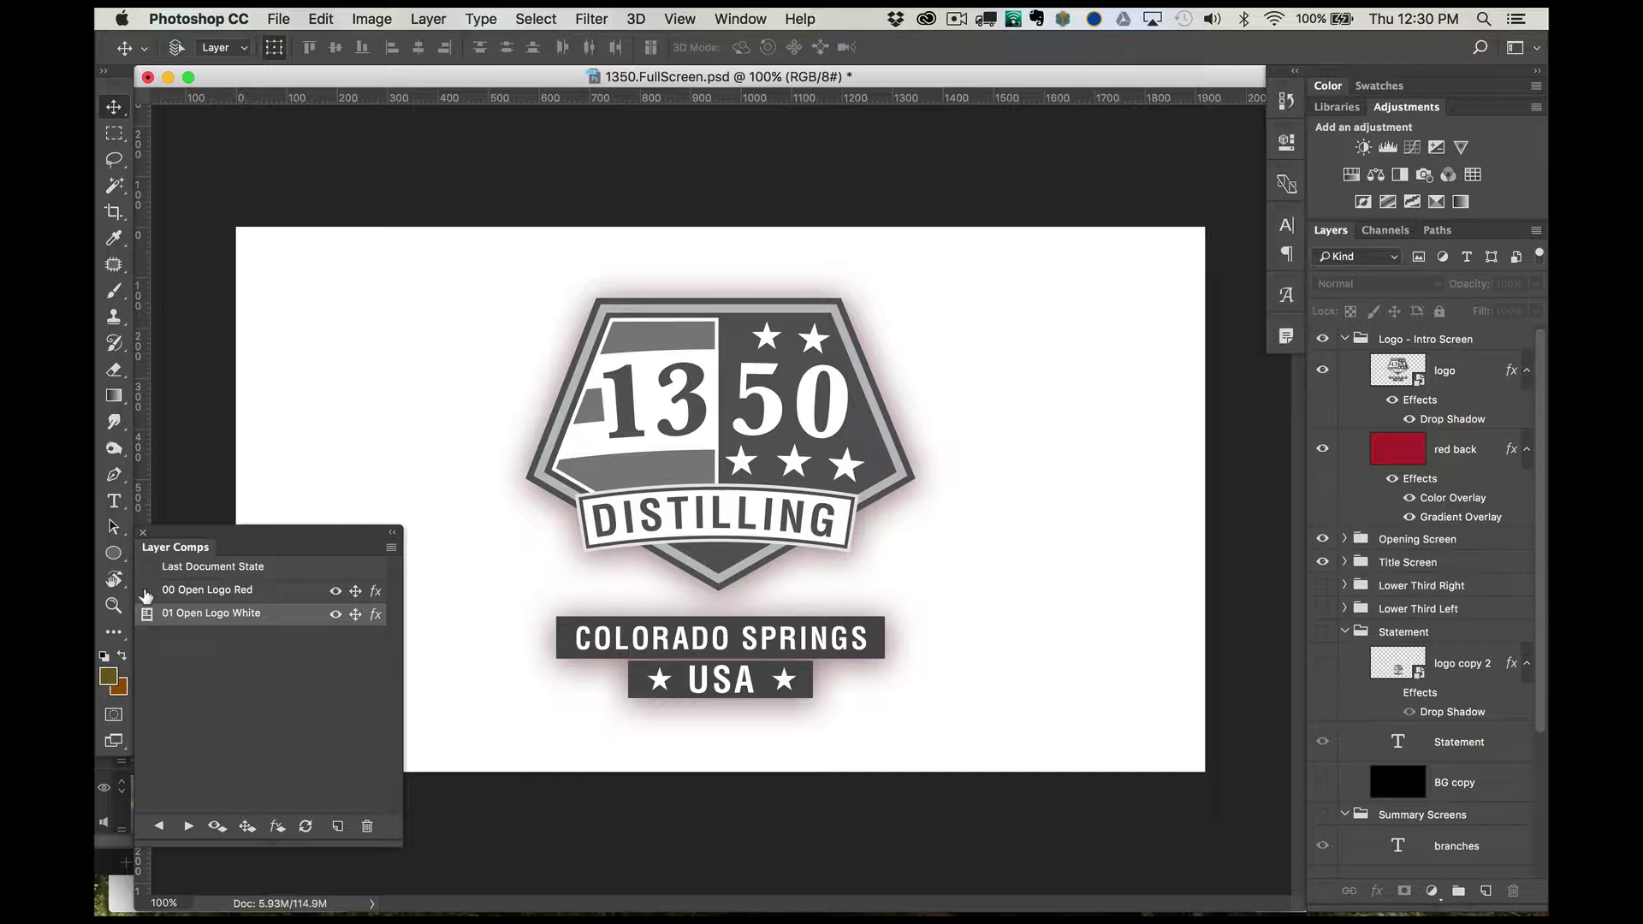
left_click(146, 597)
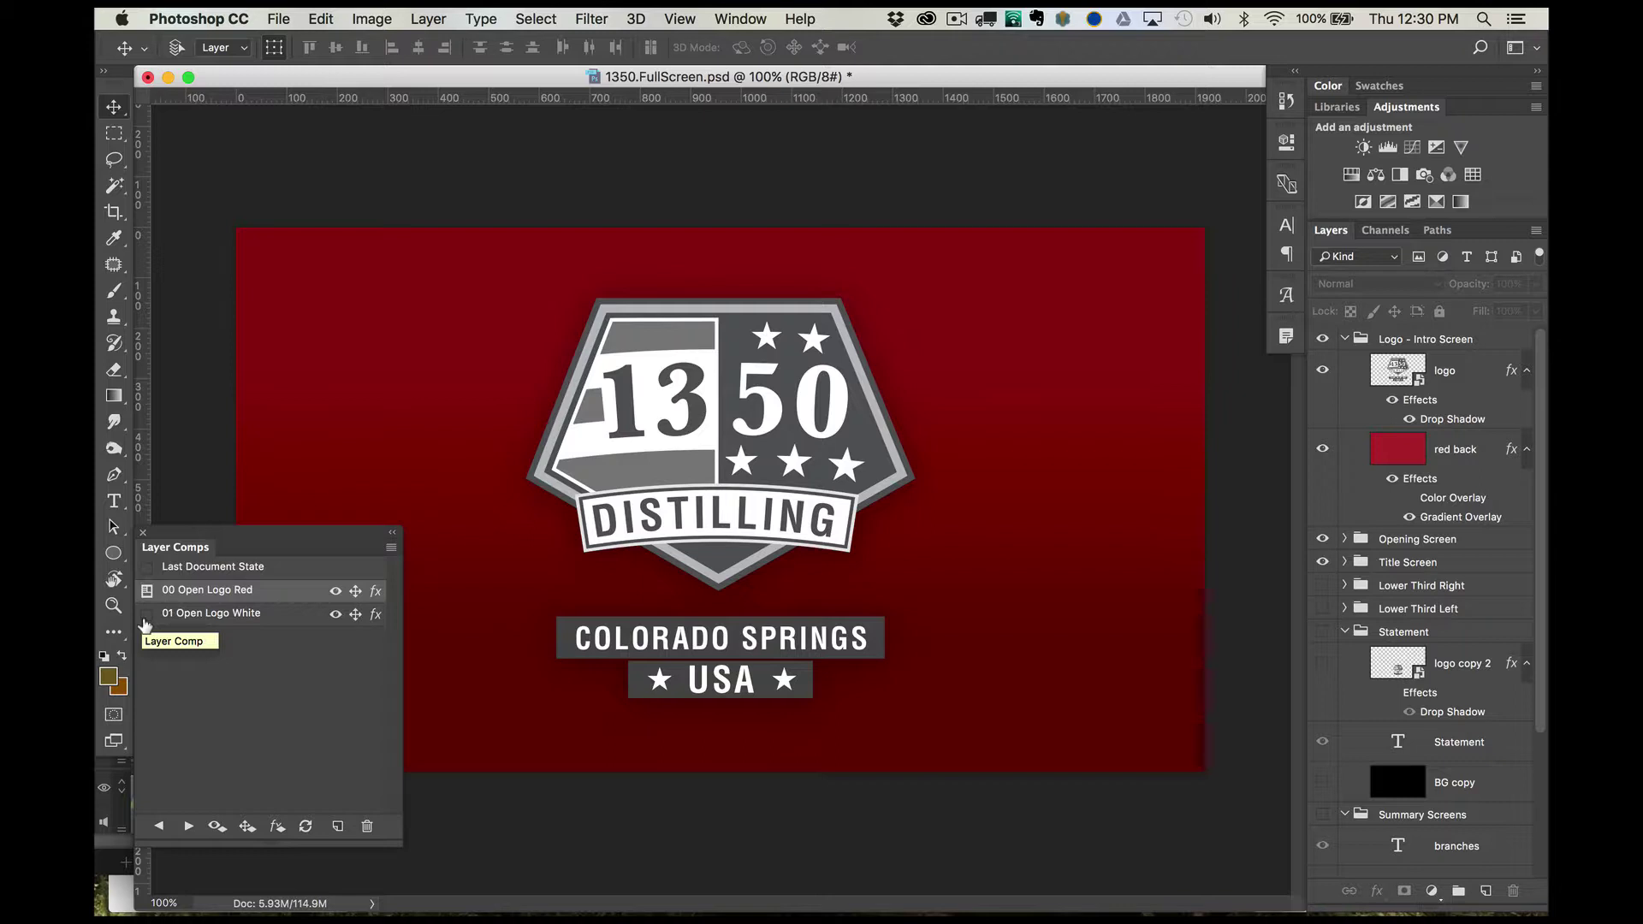
left_click(146, 619)
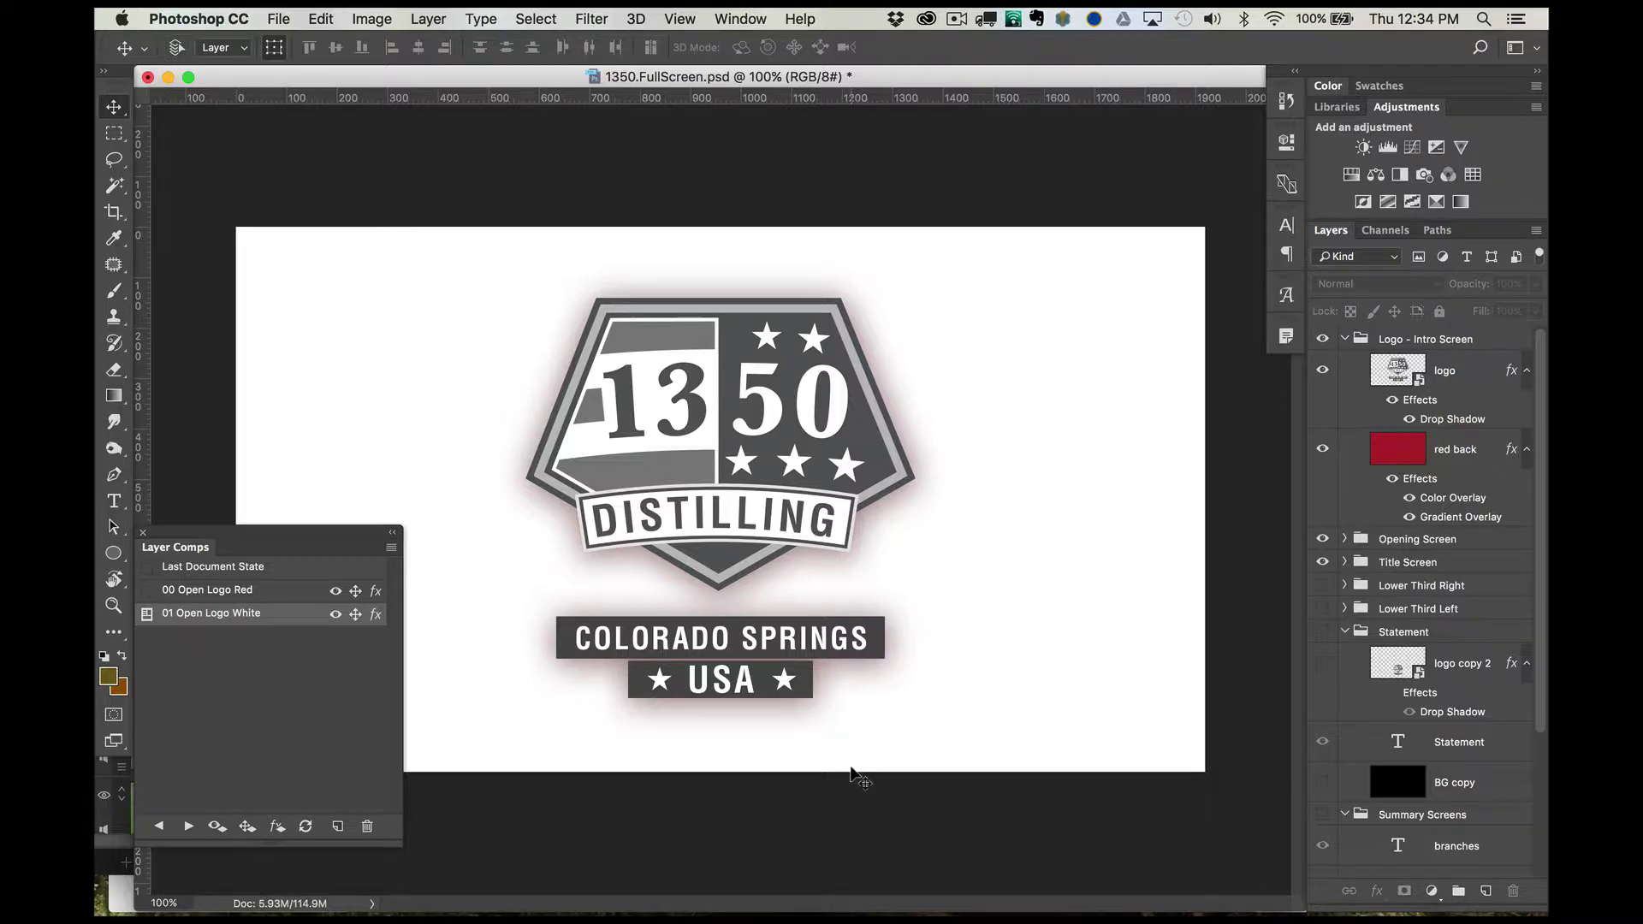
left_click(1391, 403)
left_click(796, 433)
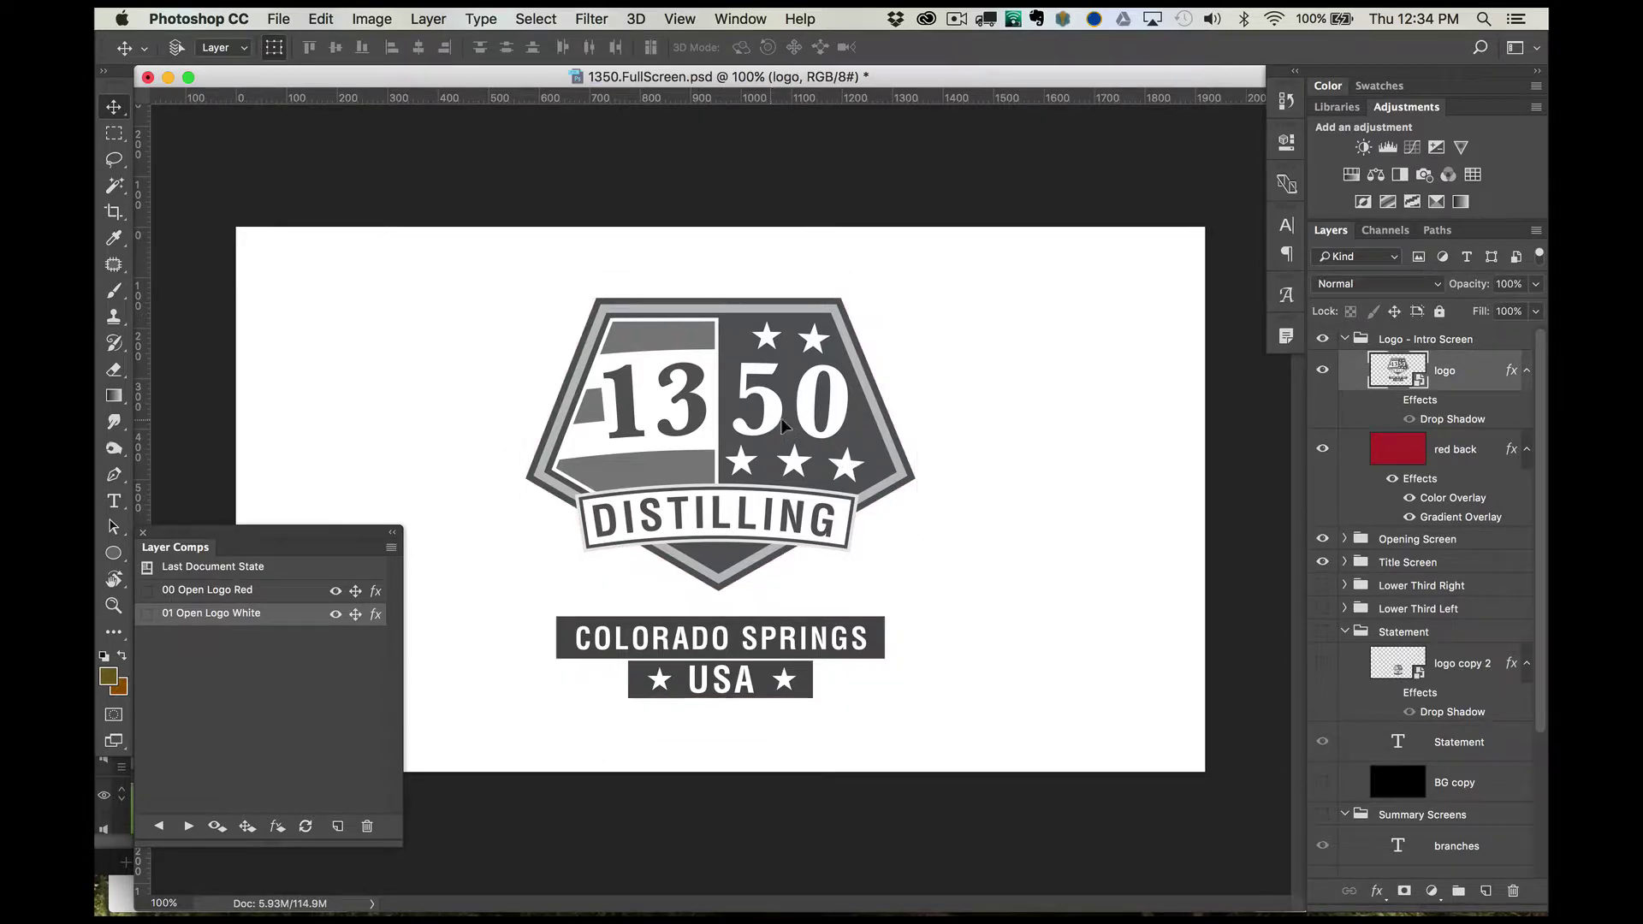
left_click_drag(783, 425, 993, 427)
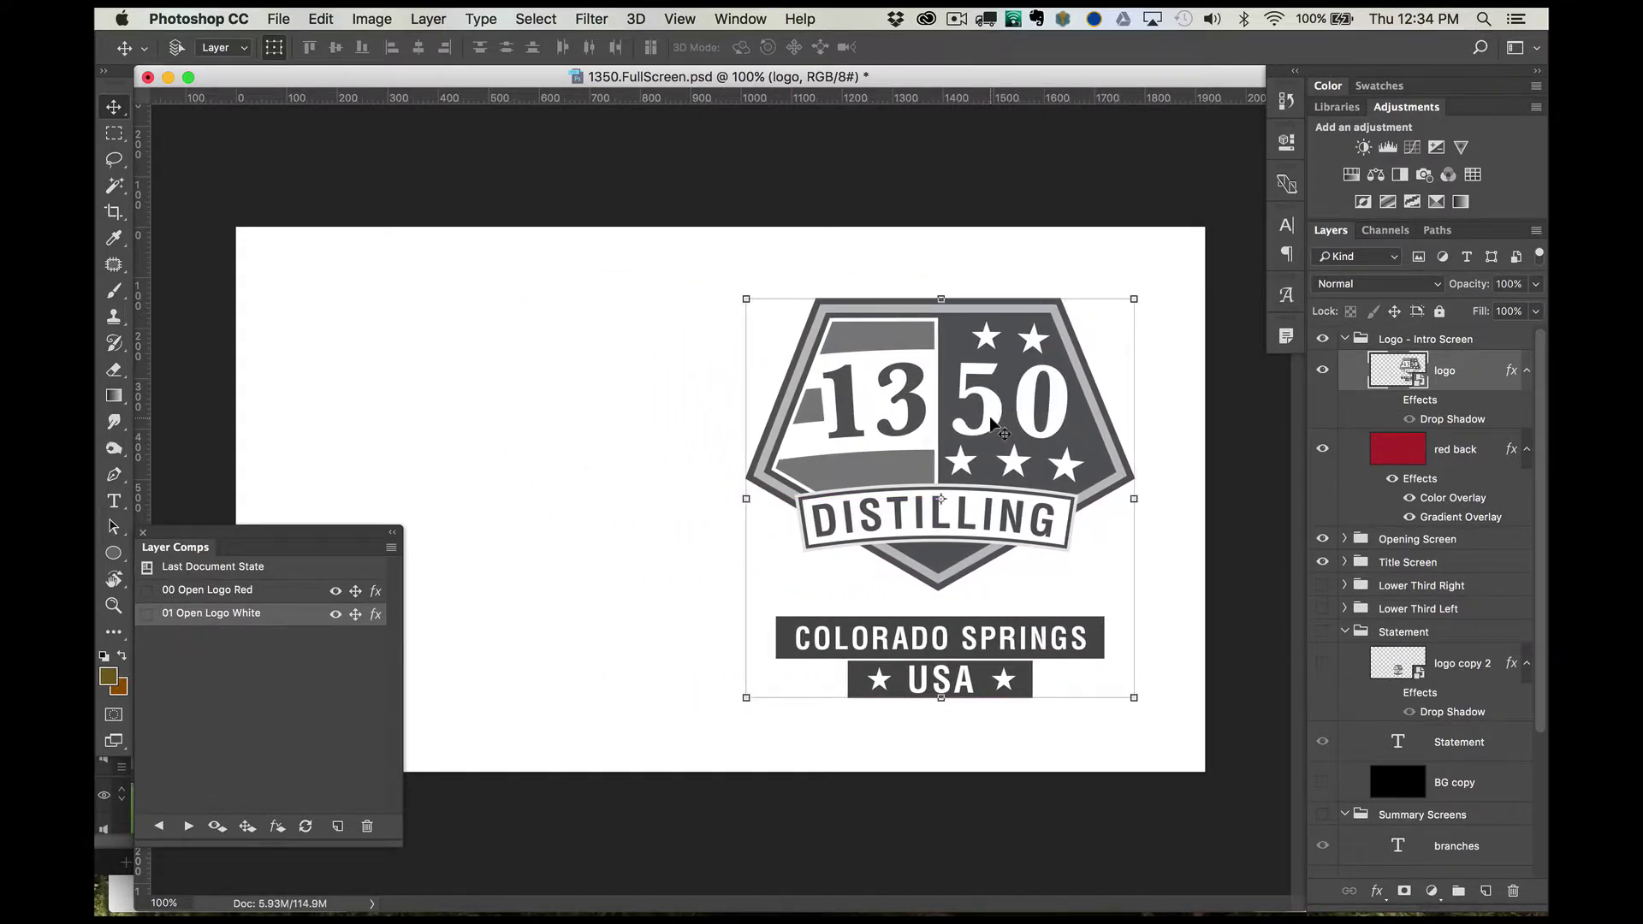
left_click(338, 828)
type("0")
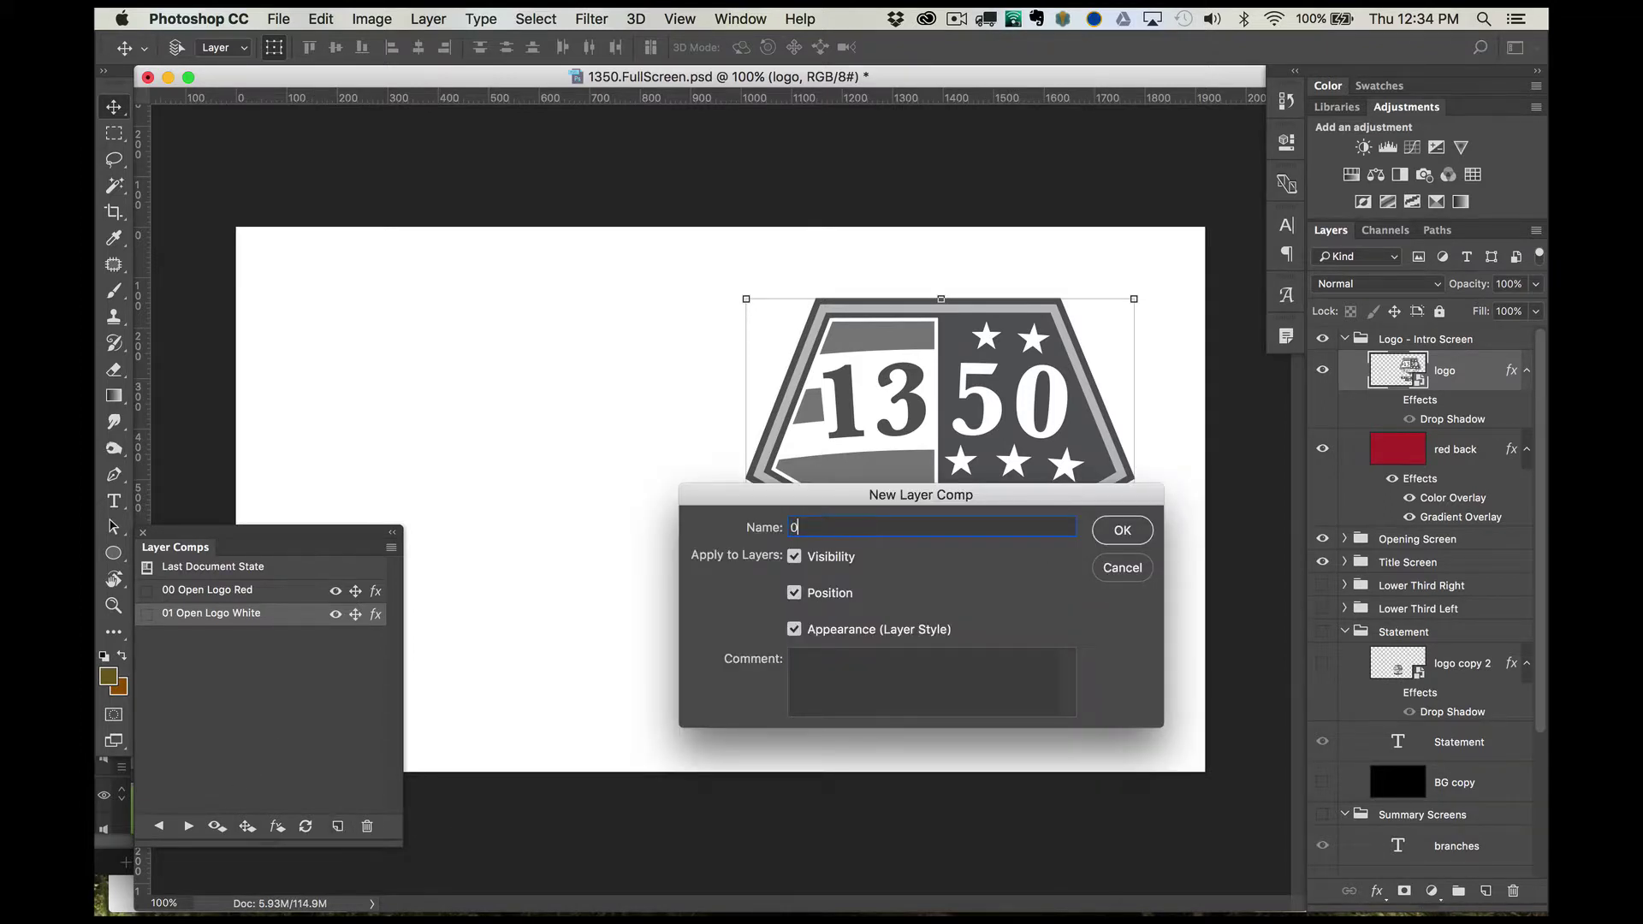
type("2 Open Logo White right")
left_click(1130, 537)
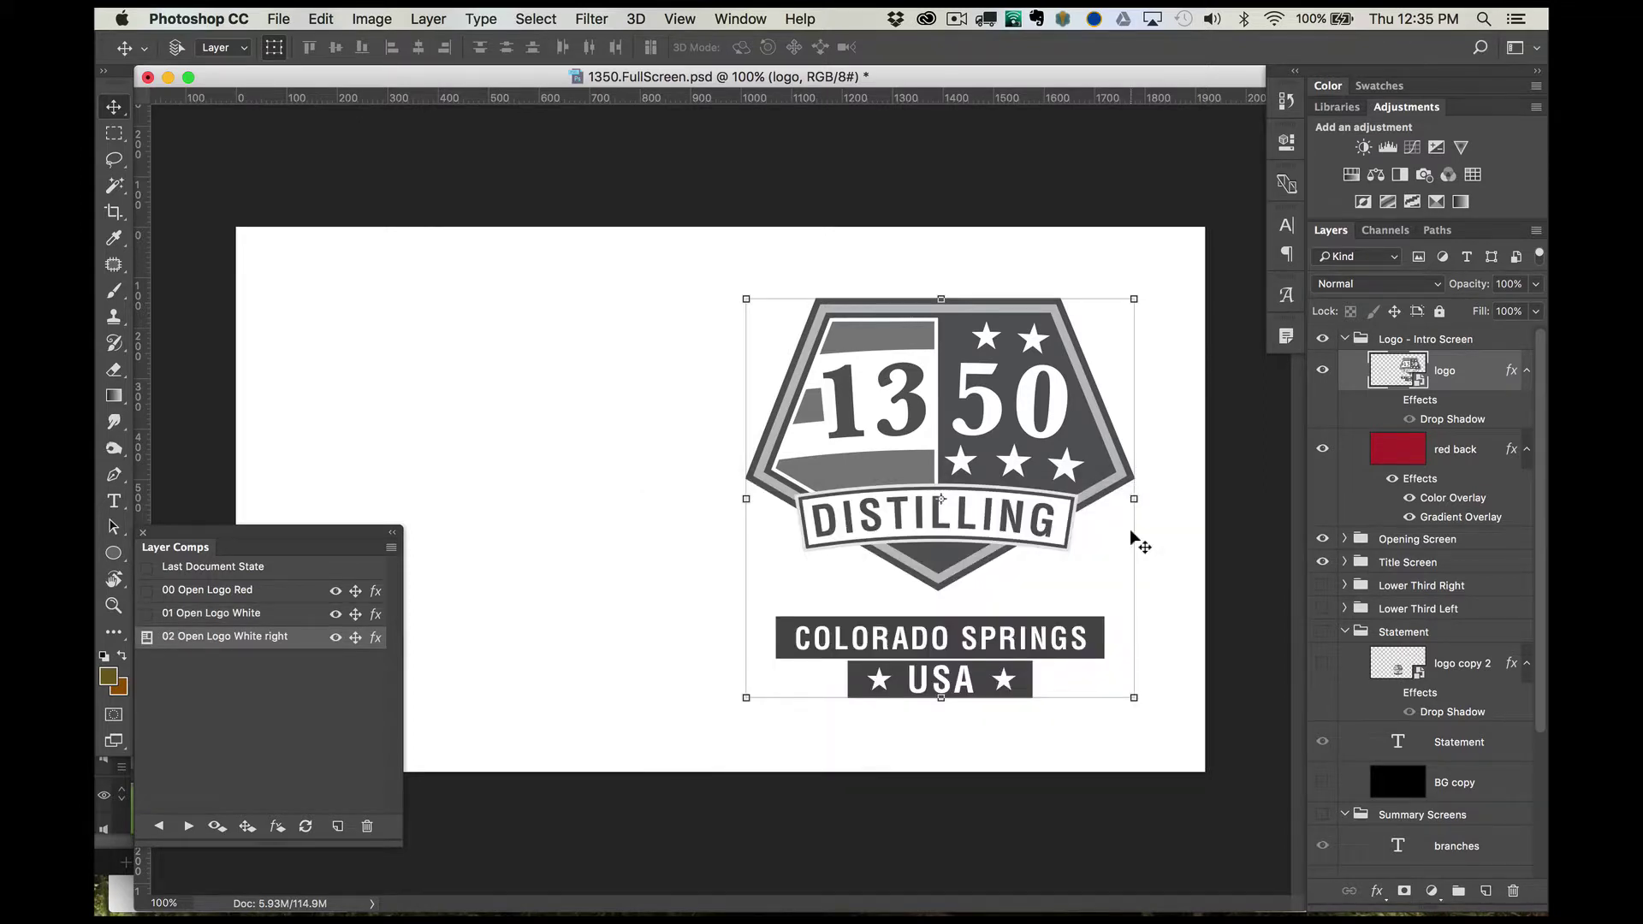
left_click(146, 592)
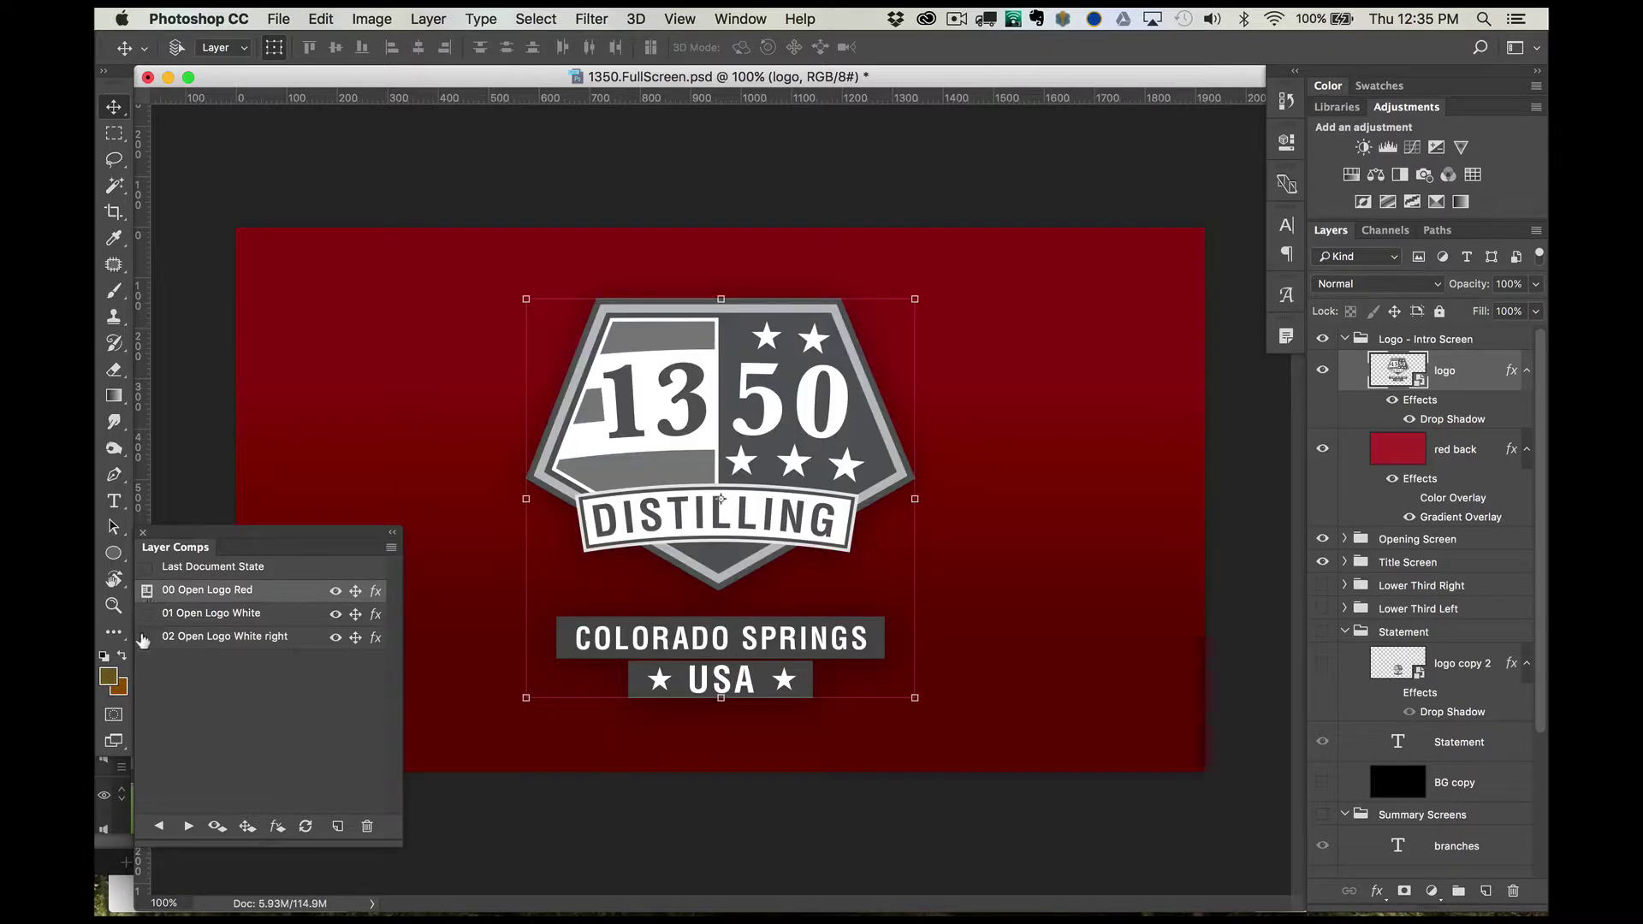
left_click(146, 639)
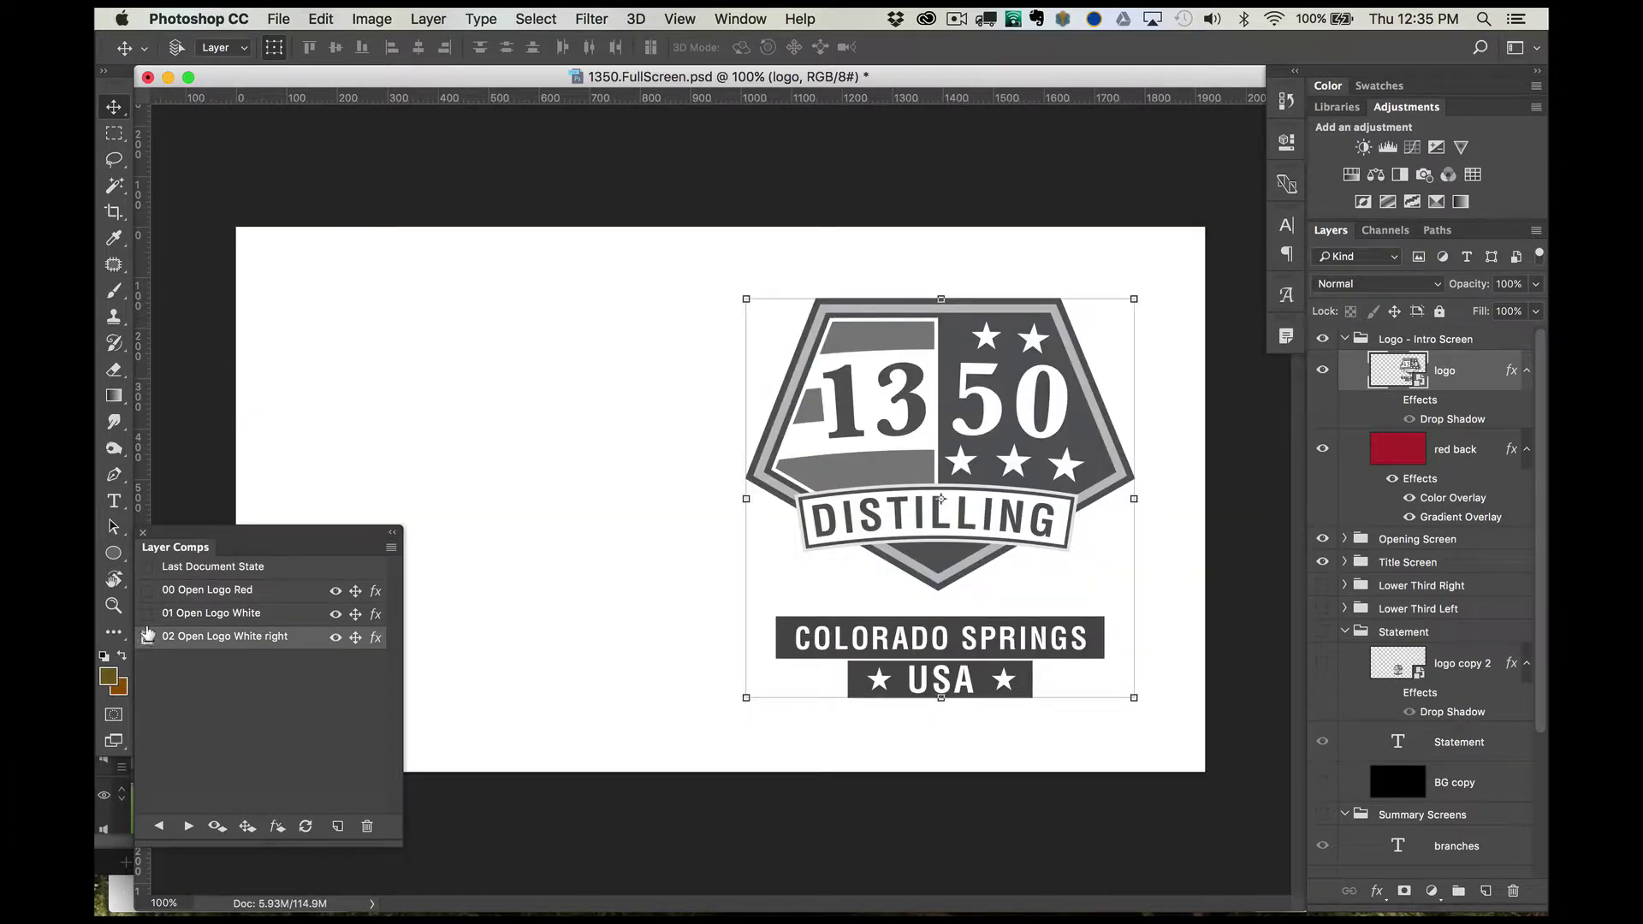
left_click(146, 615)
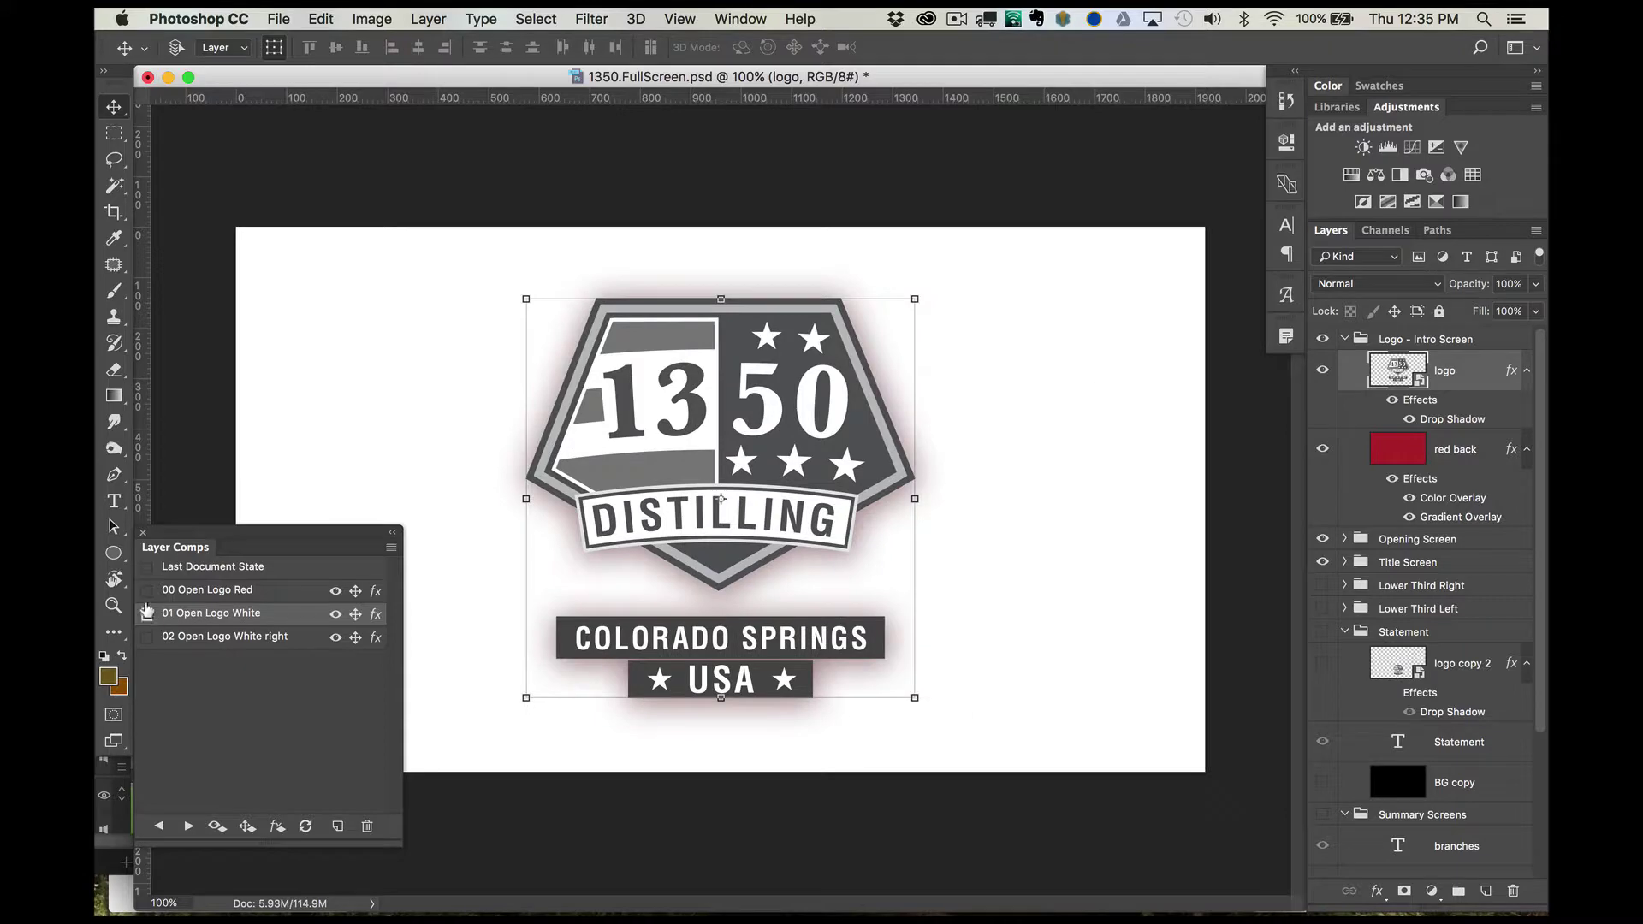
left_click(146, 592)
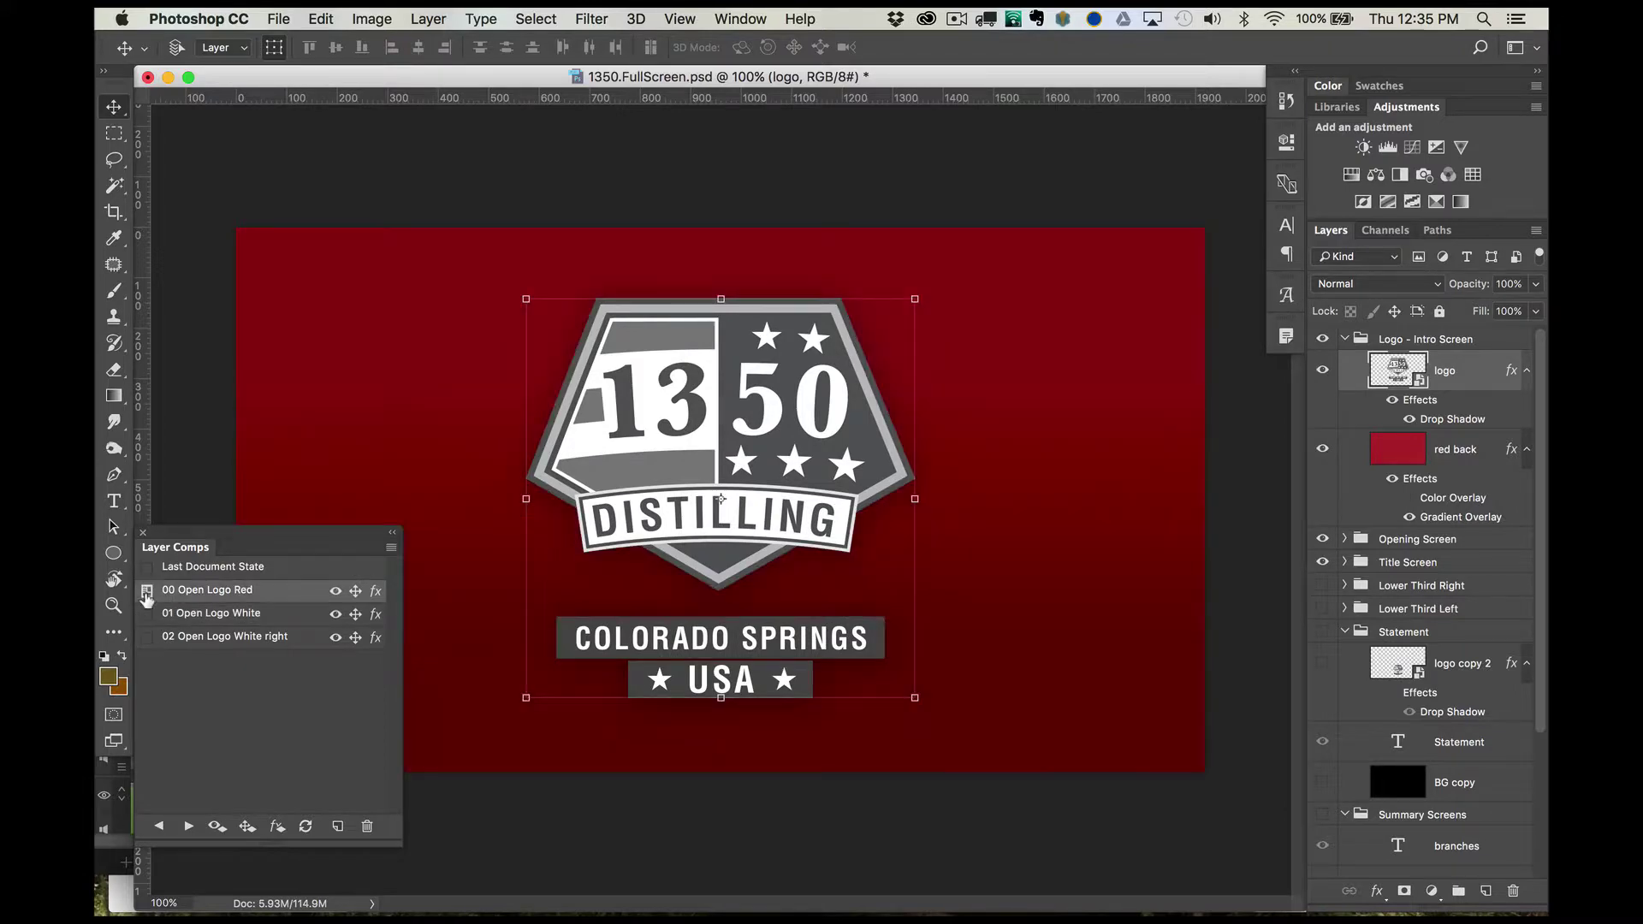
left_click(147, 638)
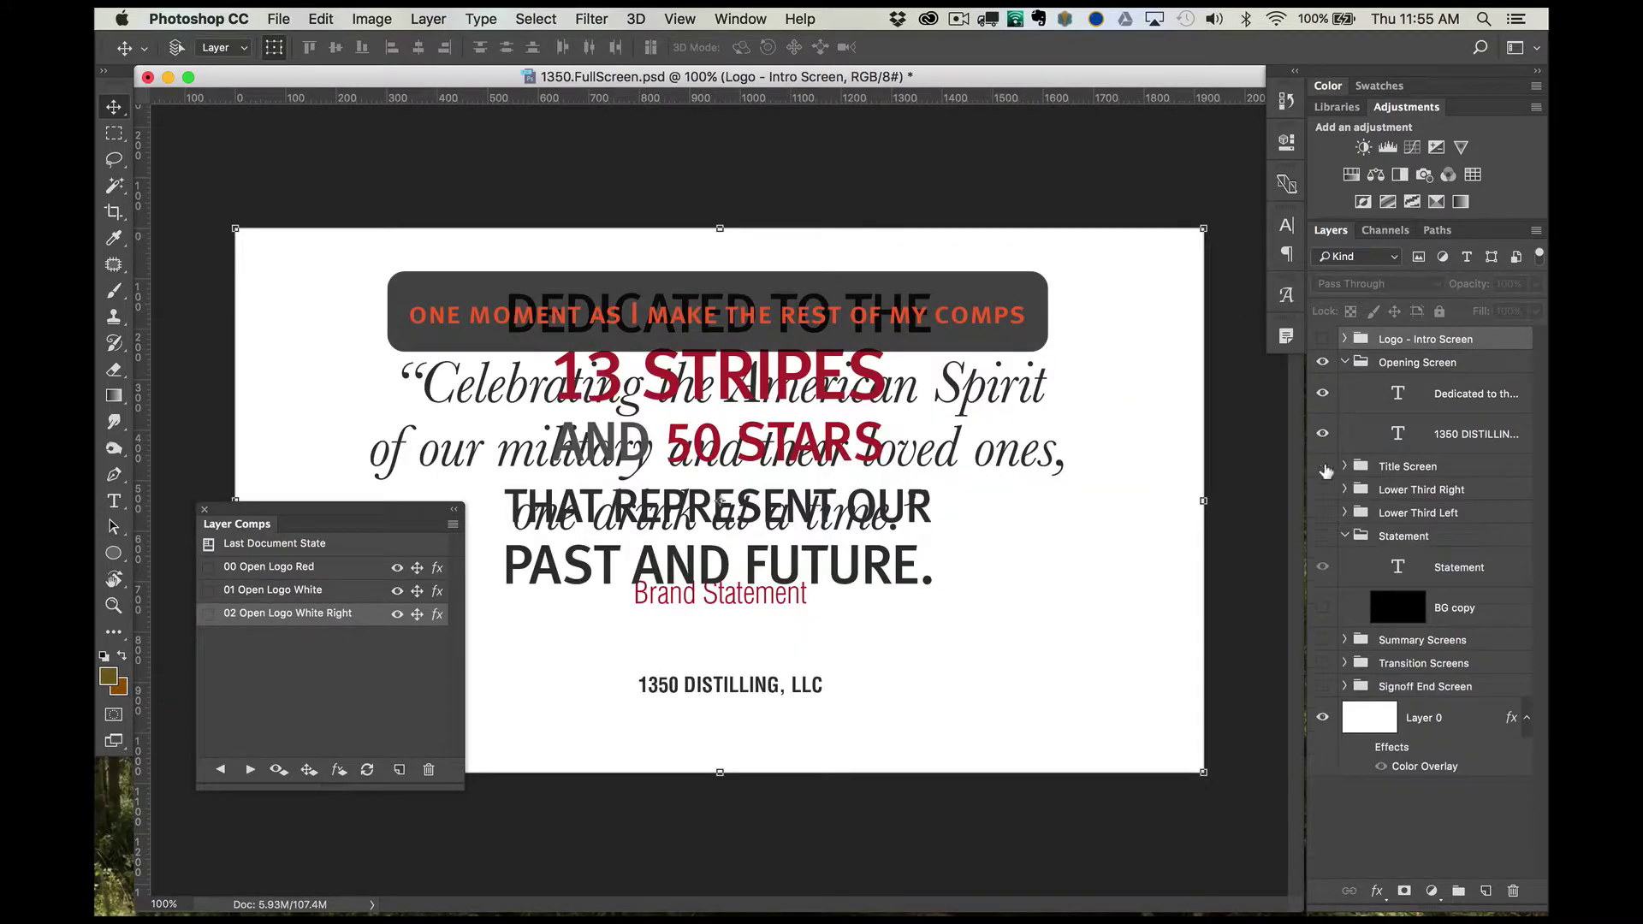
Step: Adjust layer visibility and save it as layer comp '03 Dedicated'
left_click(1345, 362)
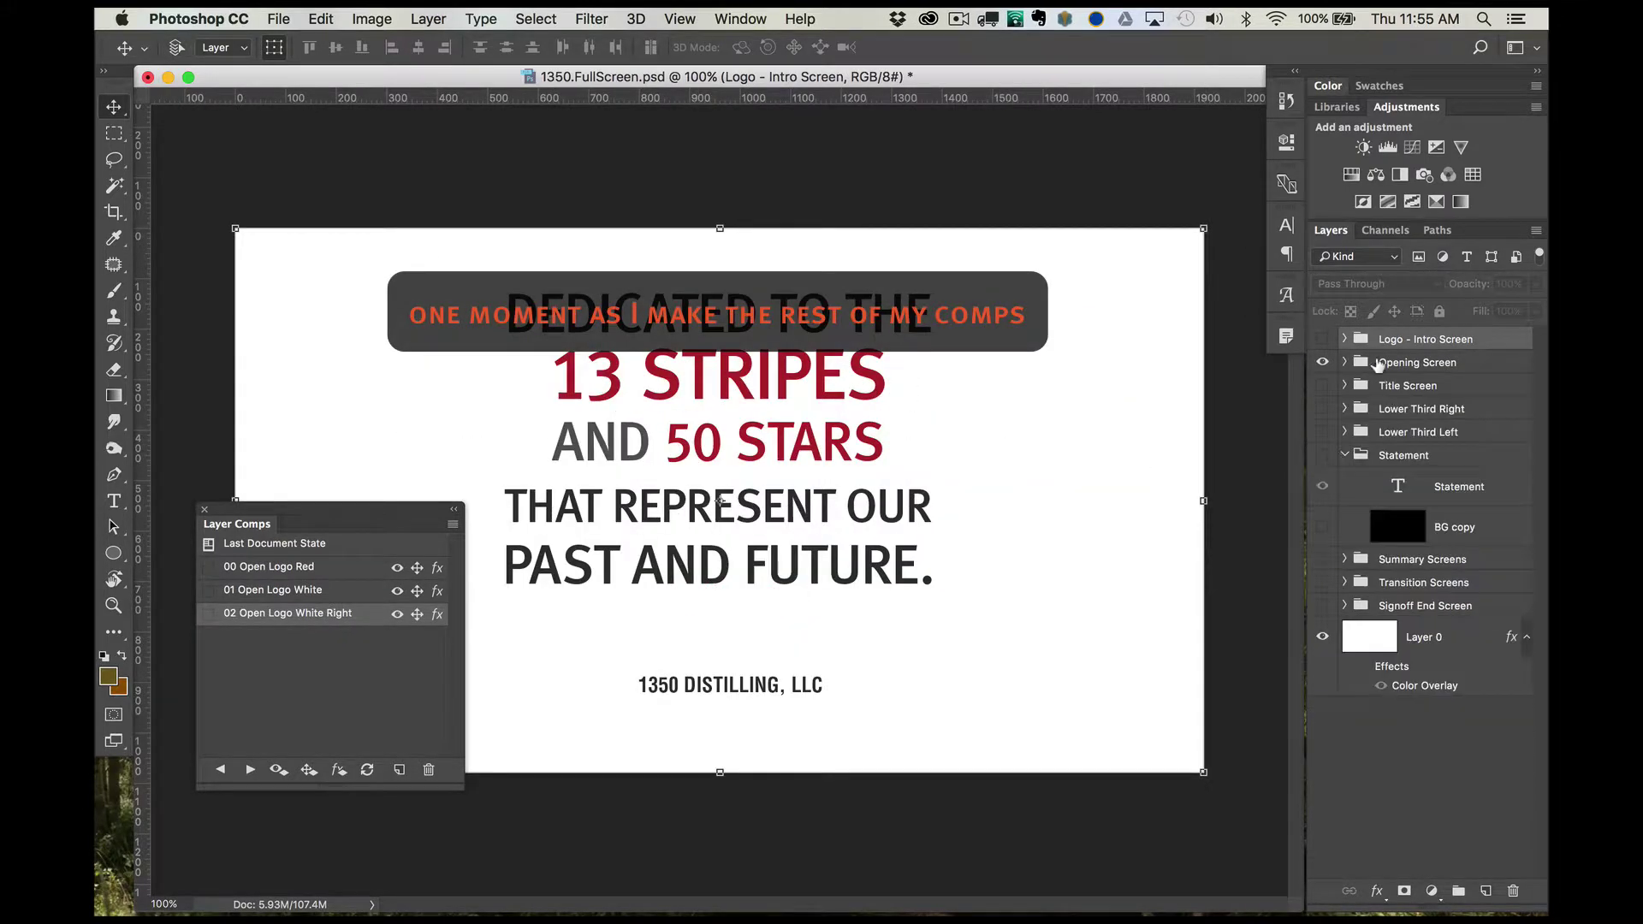
left_click(399, 769)
type("03 Dedicated")
key("Return")
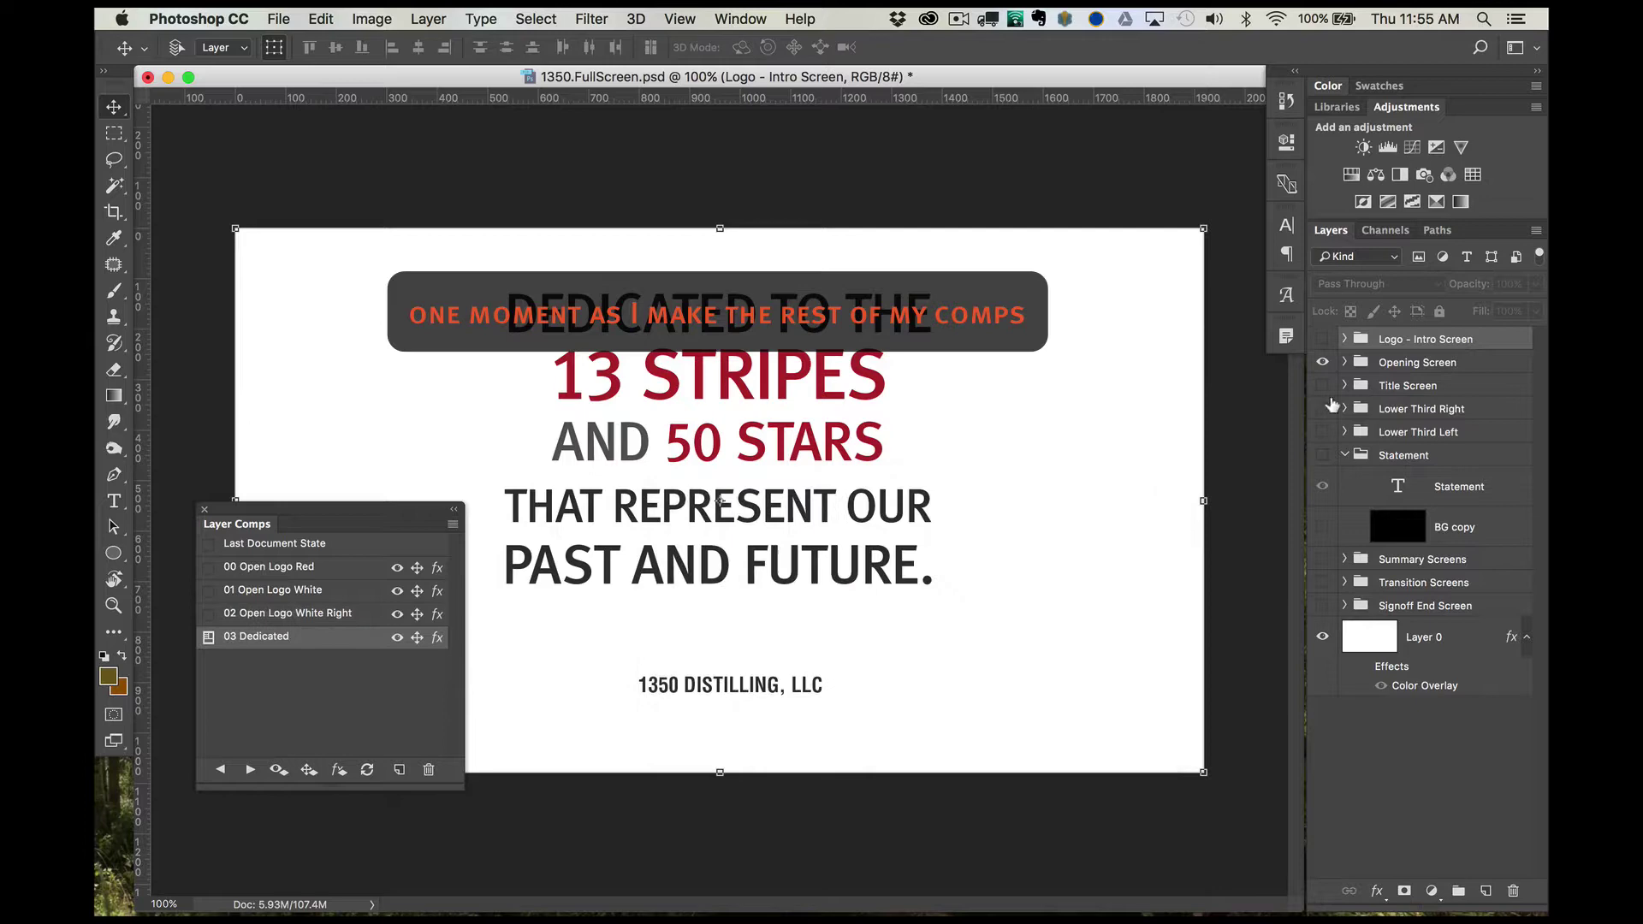
Step: Hide Opening Screen, show Title Screen, and save it as comp '04 Celebrating'
left_click(1322, 362)
left_click(1323, 385)
left_click(398, 770)
type("04 Celebrating")
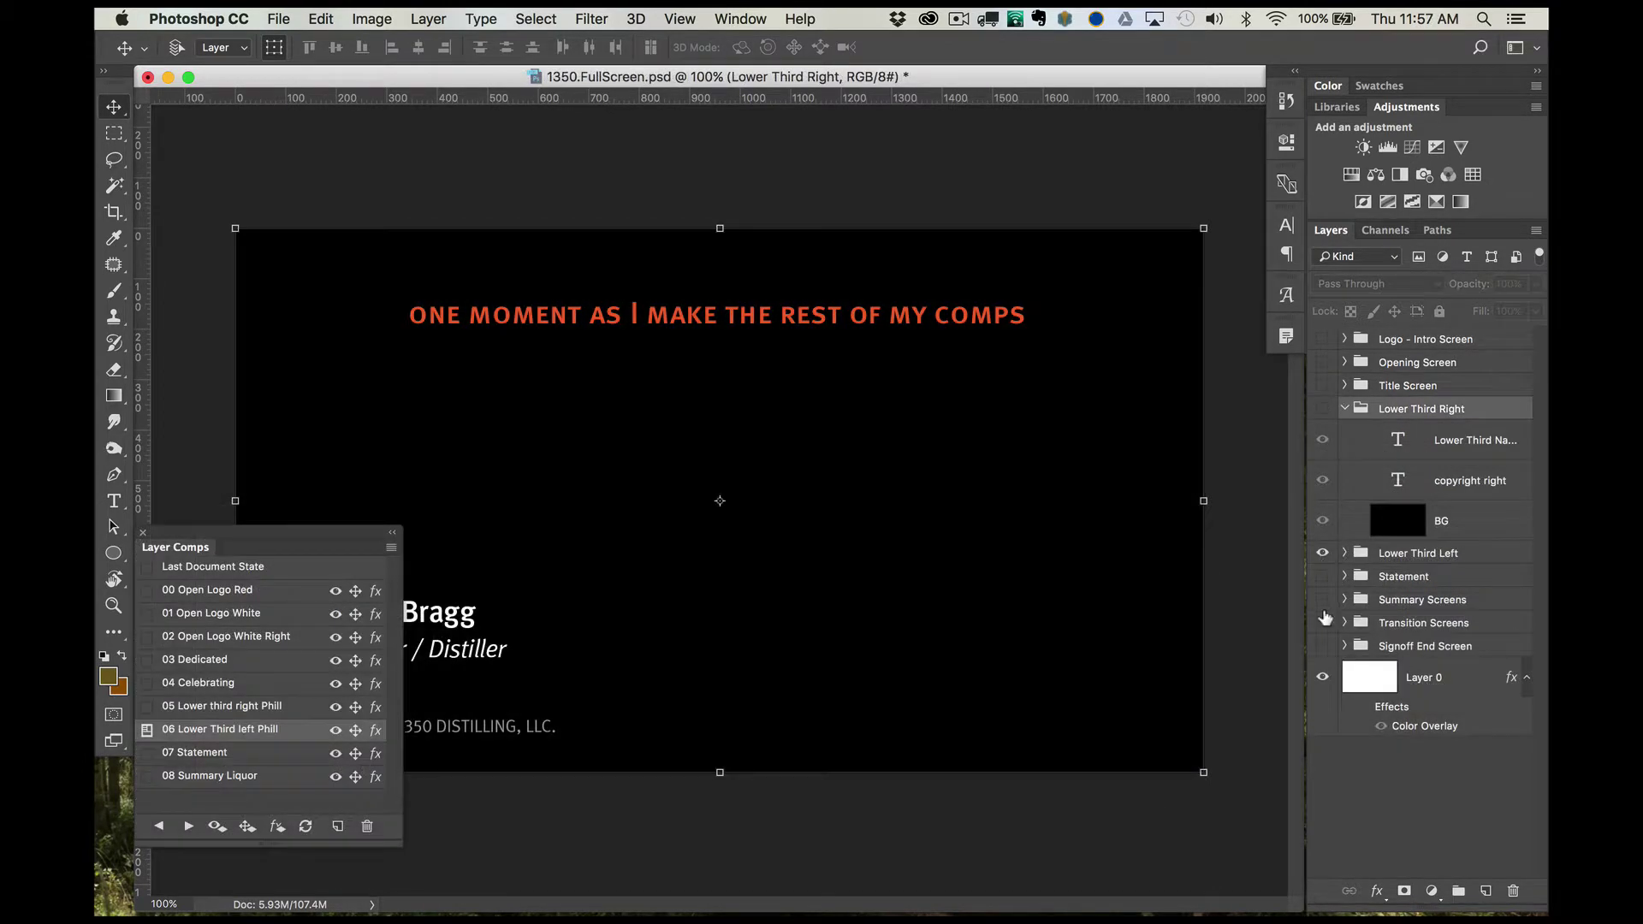
left_click(1345, 553)
Step: Hide the lower third left and white base backgrounds, then apply the '00 Open Logo Red' comp
left_click(1322, 665)
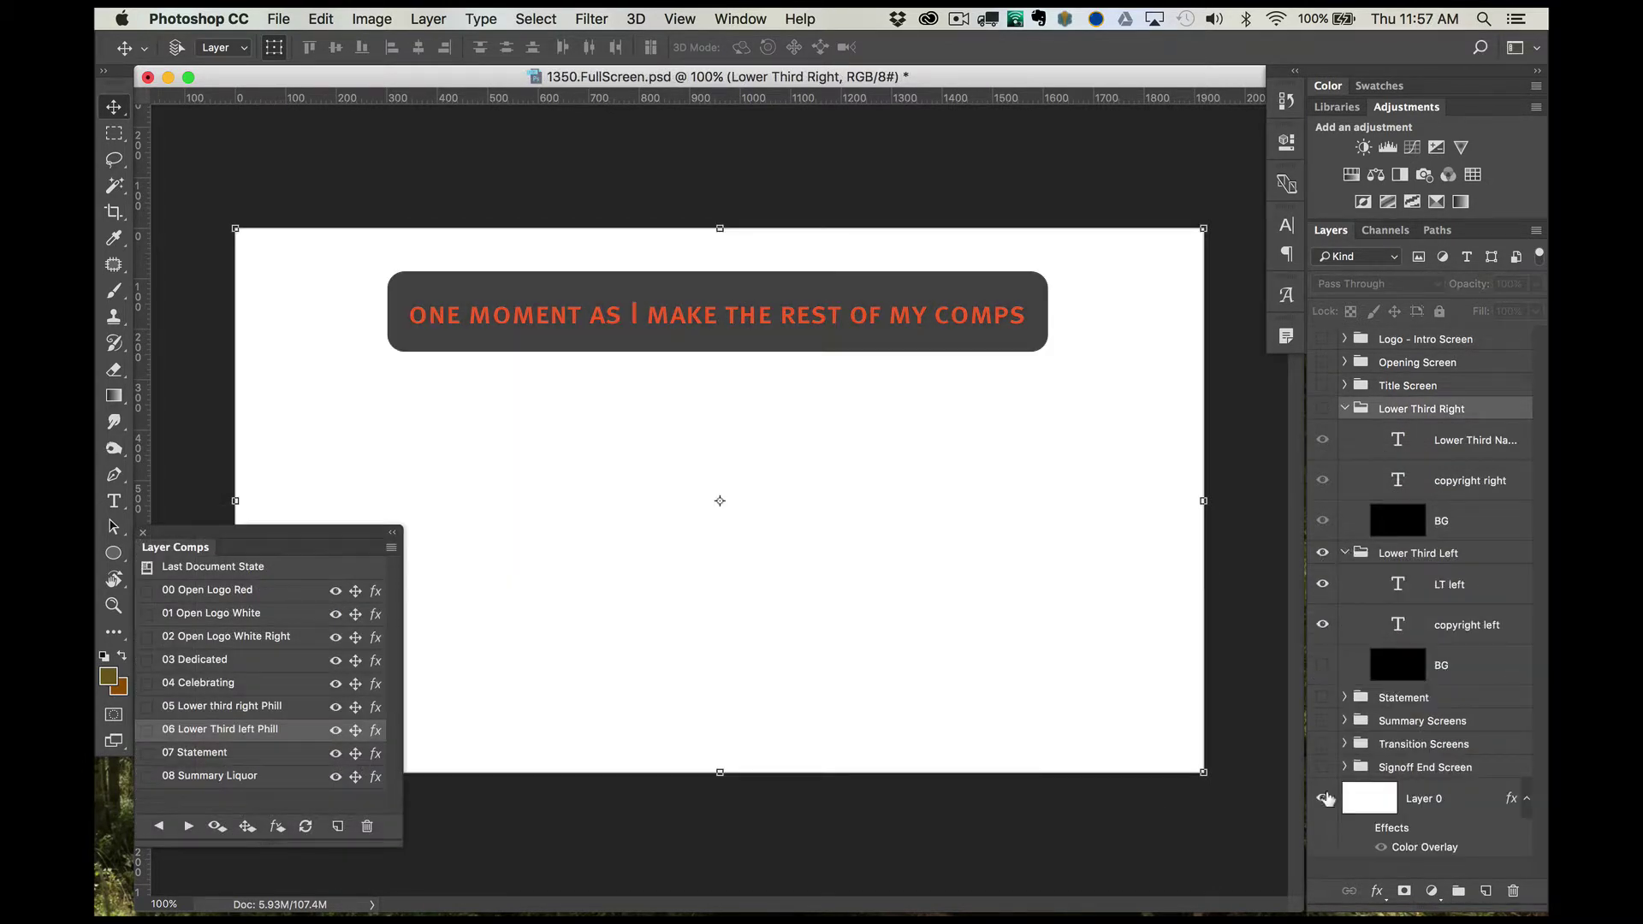
left_click(1322, 798)
left_click(147, 590)
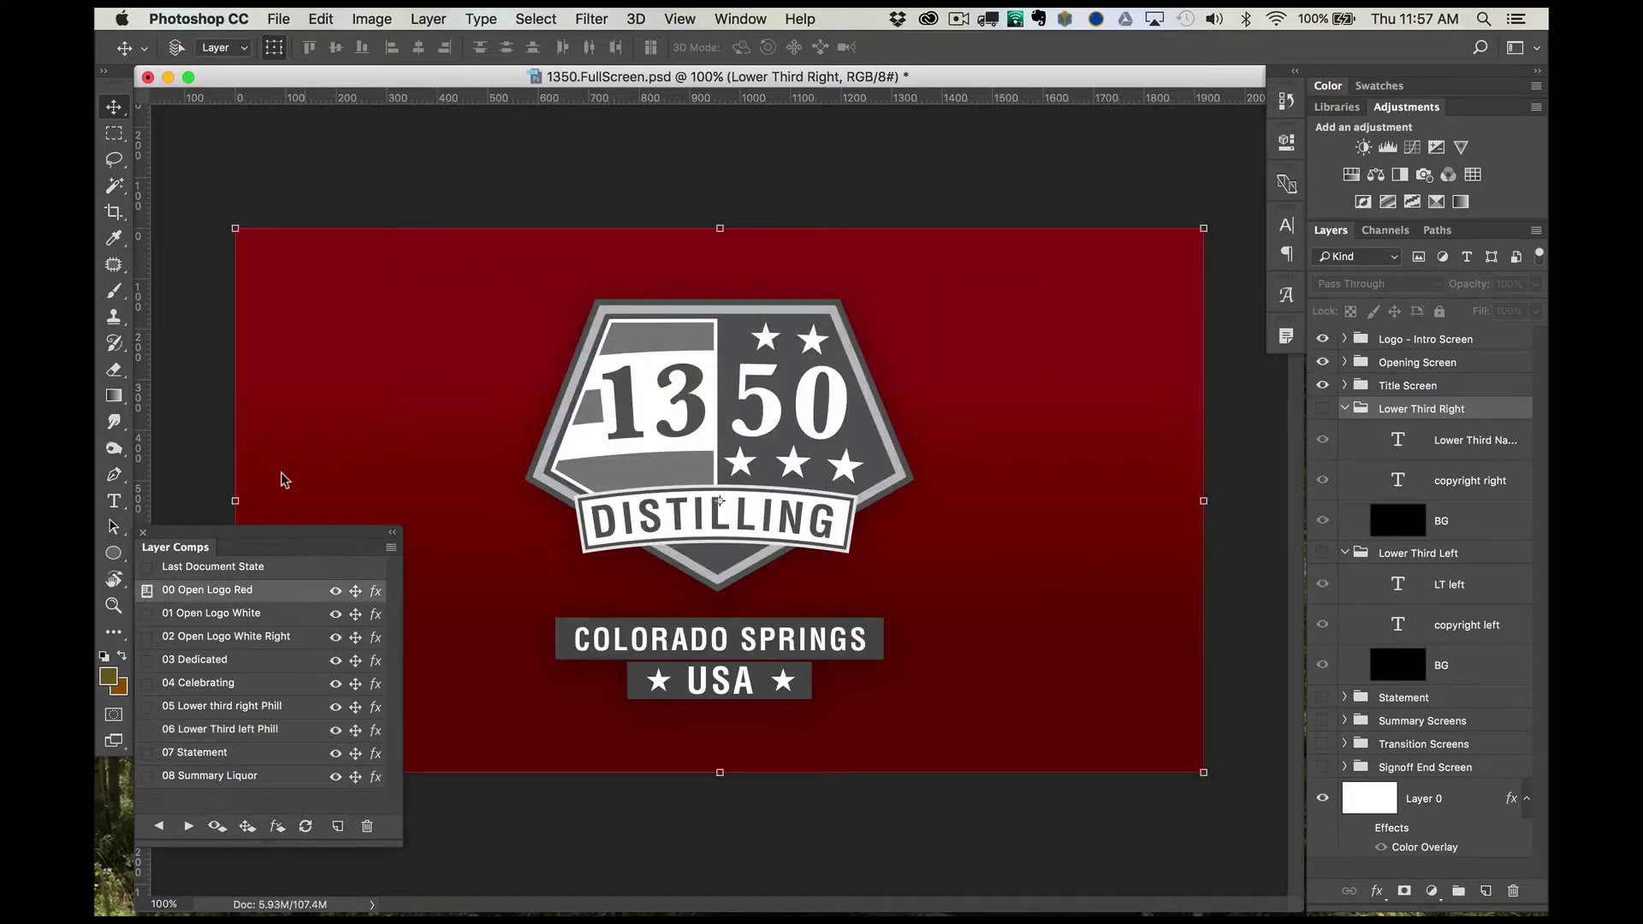
Step: Start Layer Comps to Files with 1350 Full Screen Graphics as the destination folder
left_click(279, 18)
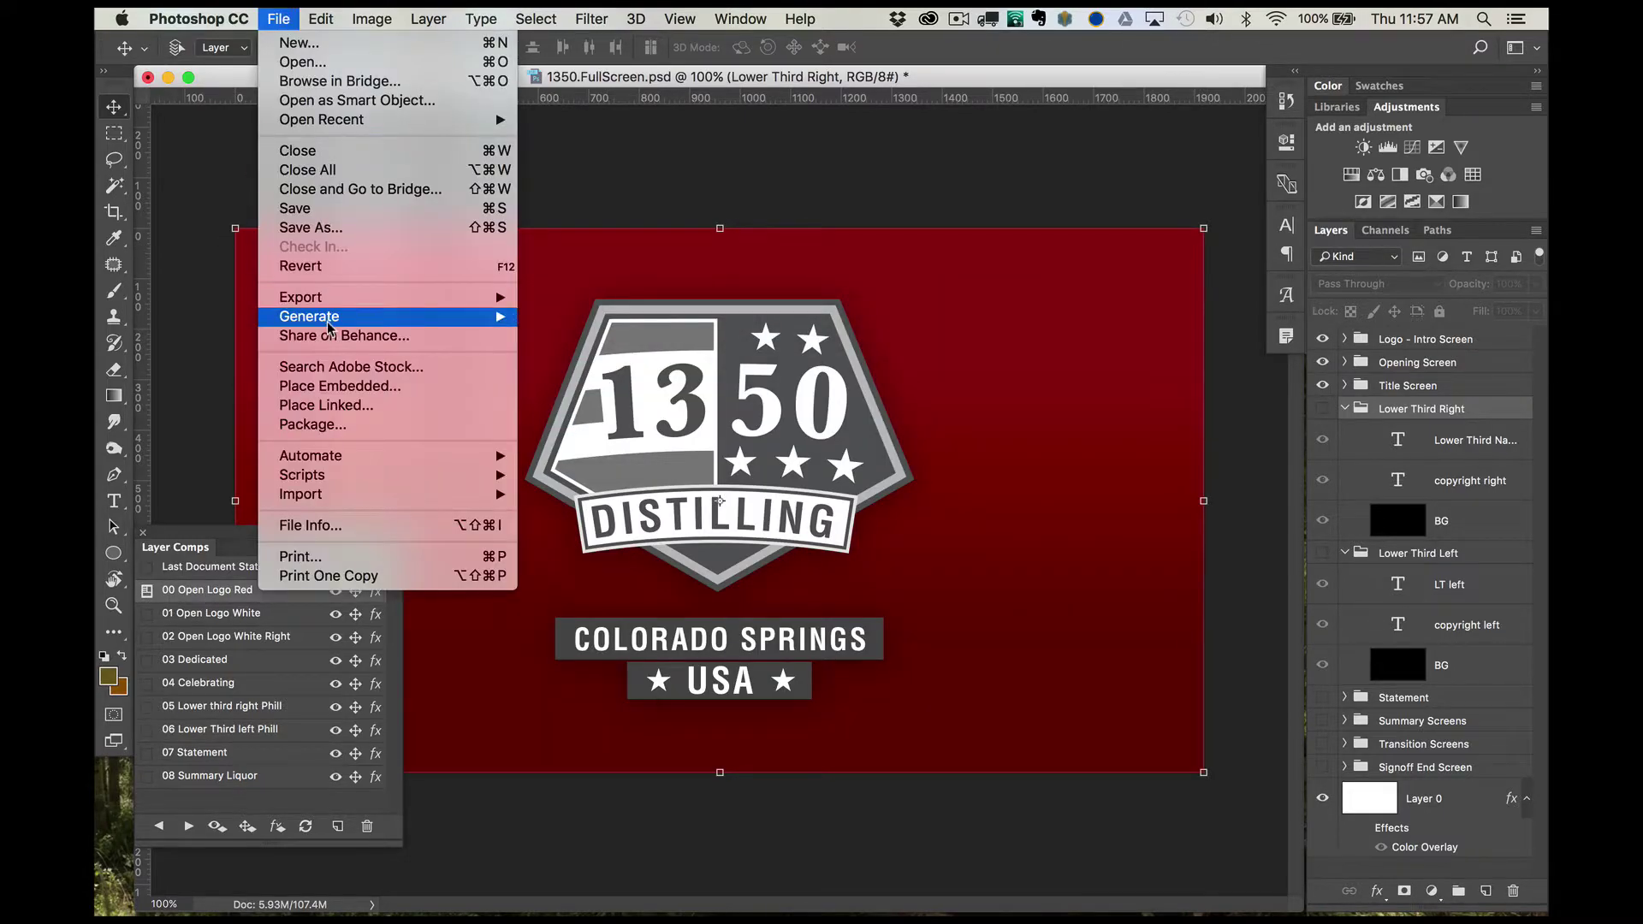
mouse_move(332, 302)
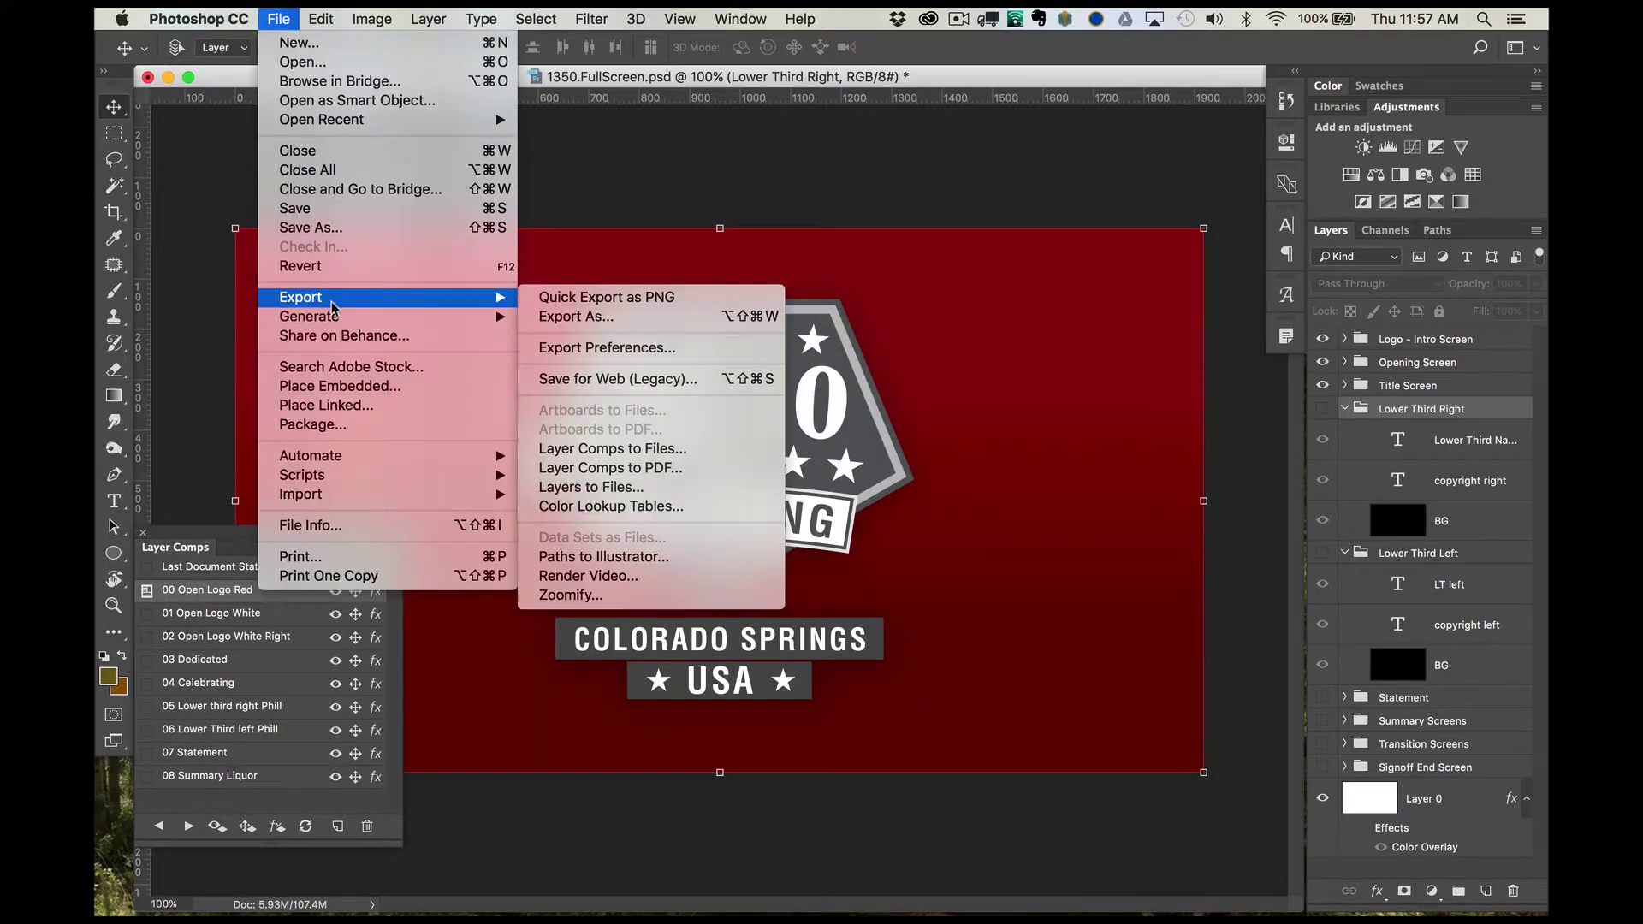
left_click(724, 450)
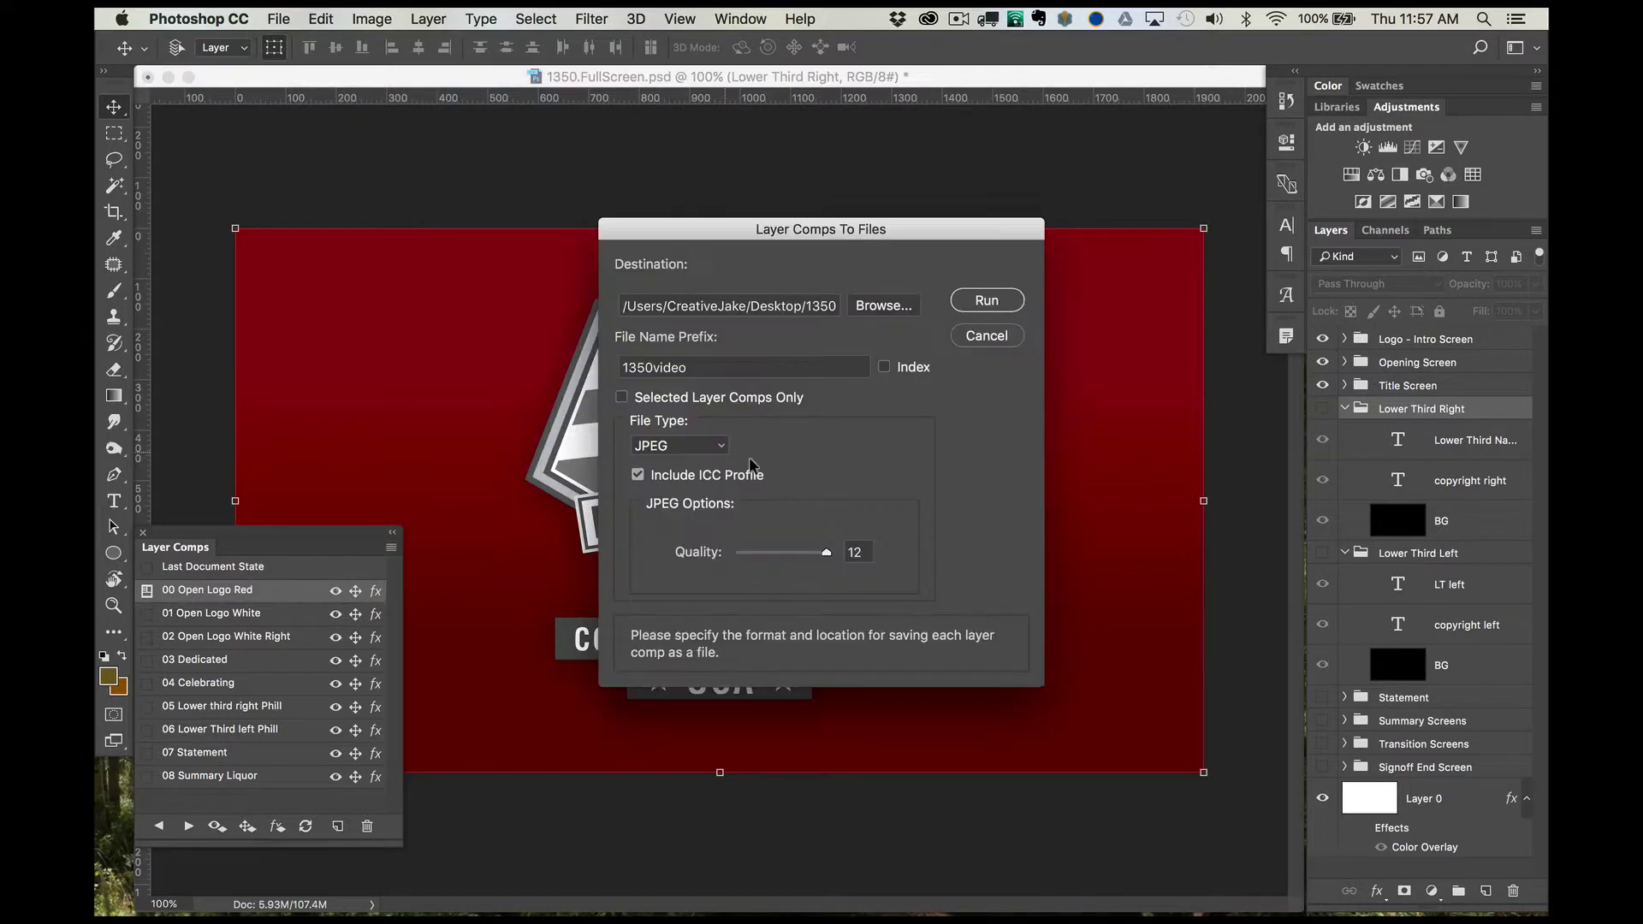
left_click(882, 307)
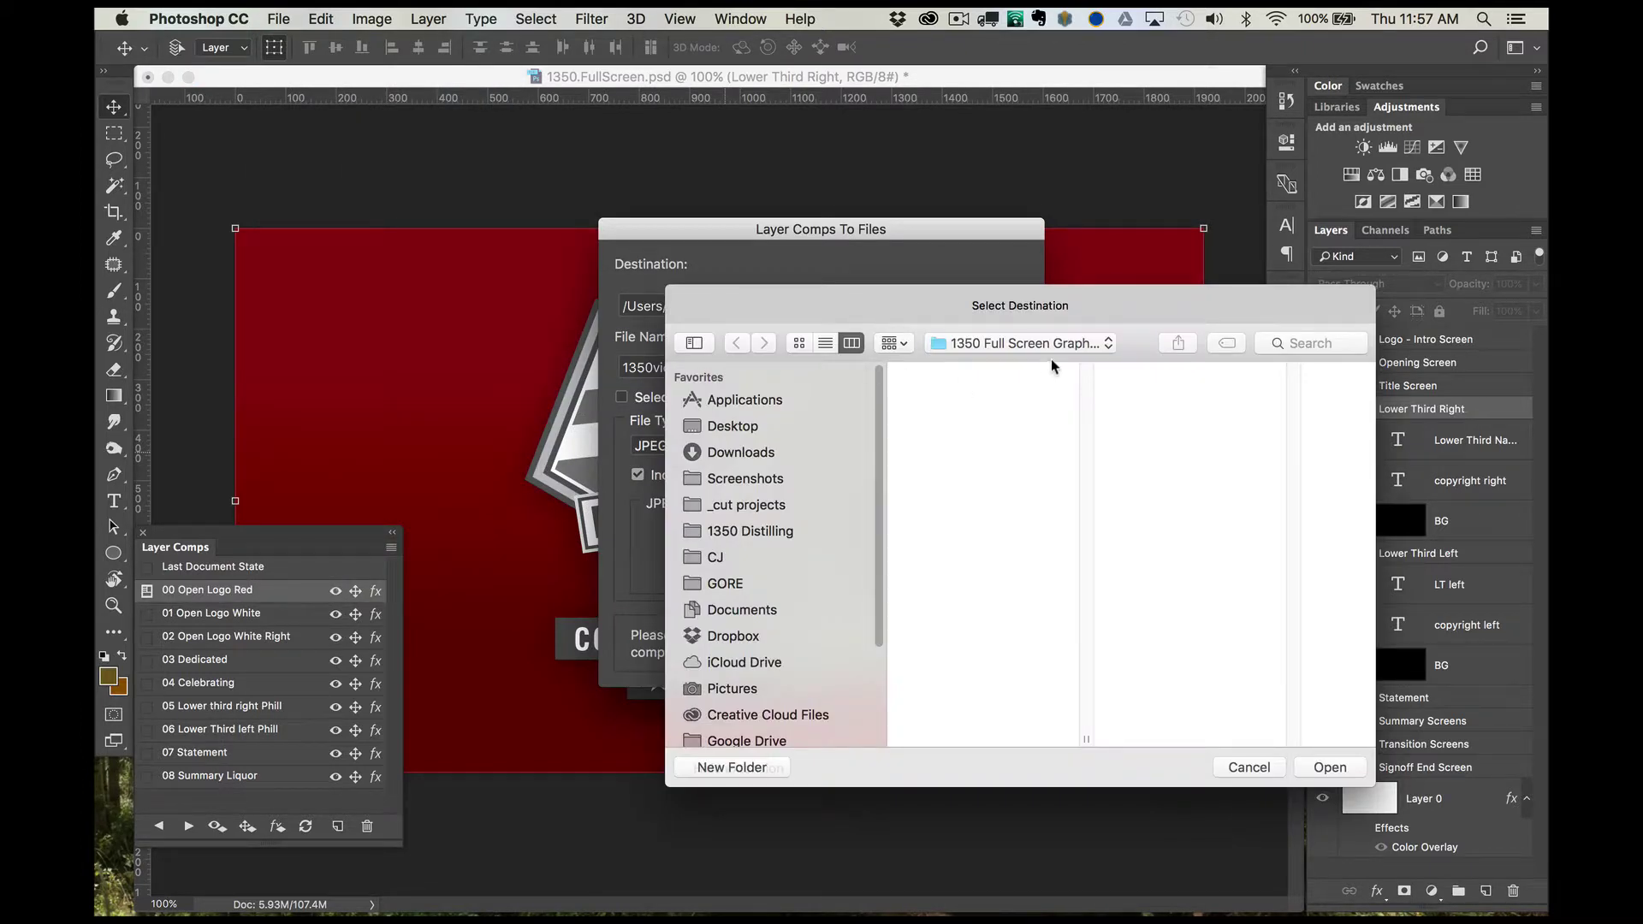
left_click(1329, 768)
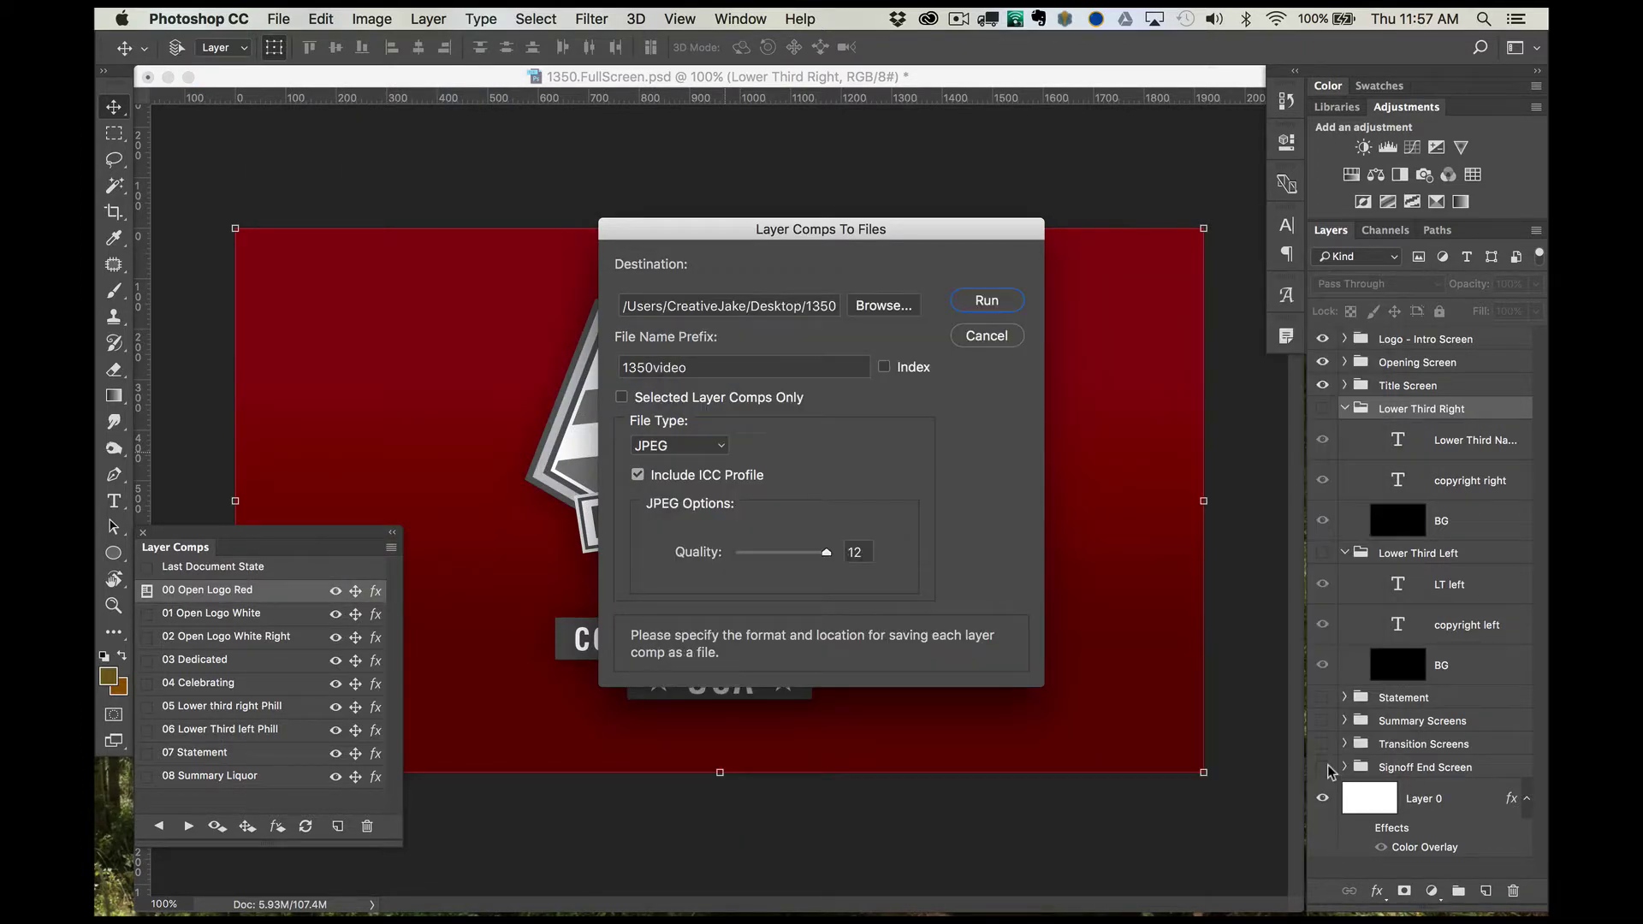
Step: Export all comps as quality-12 JPEGs with the 1350video prefix
left_click(734, 366)
left_click(621, 397)
left_click(620, 397)
left_click(702, 446)
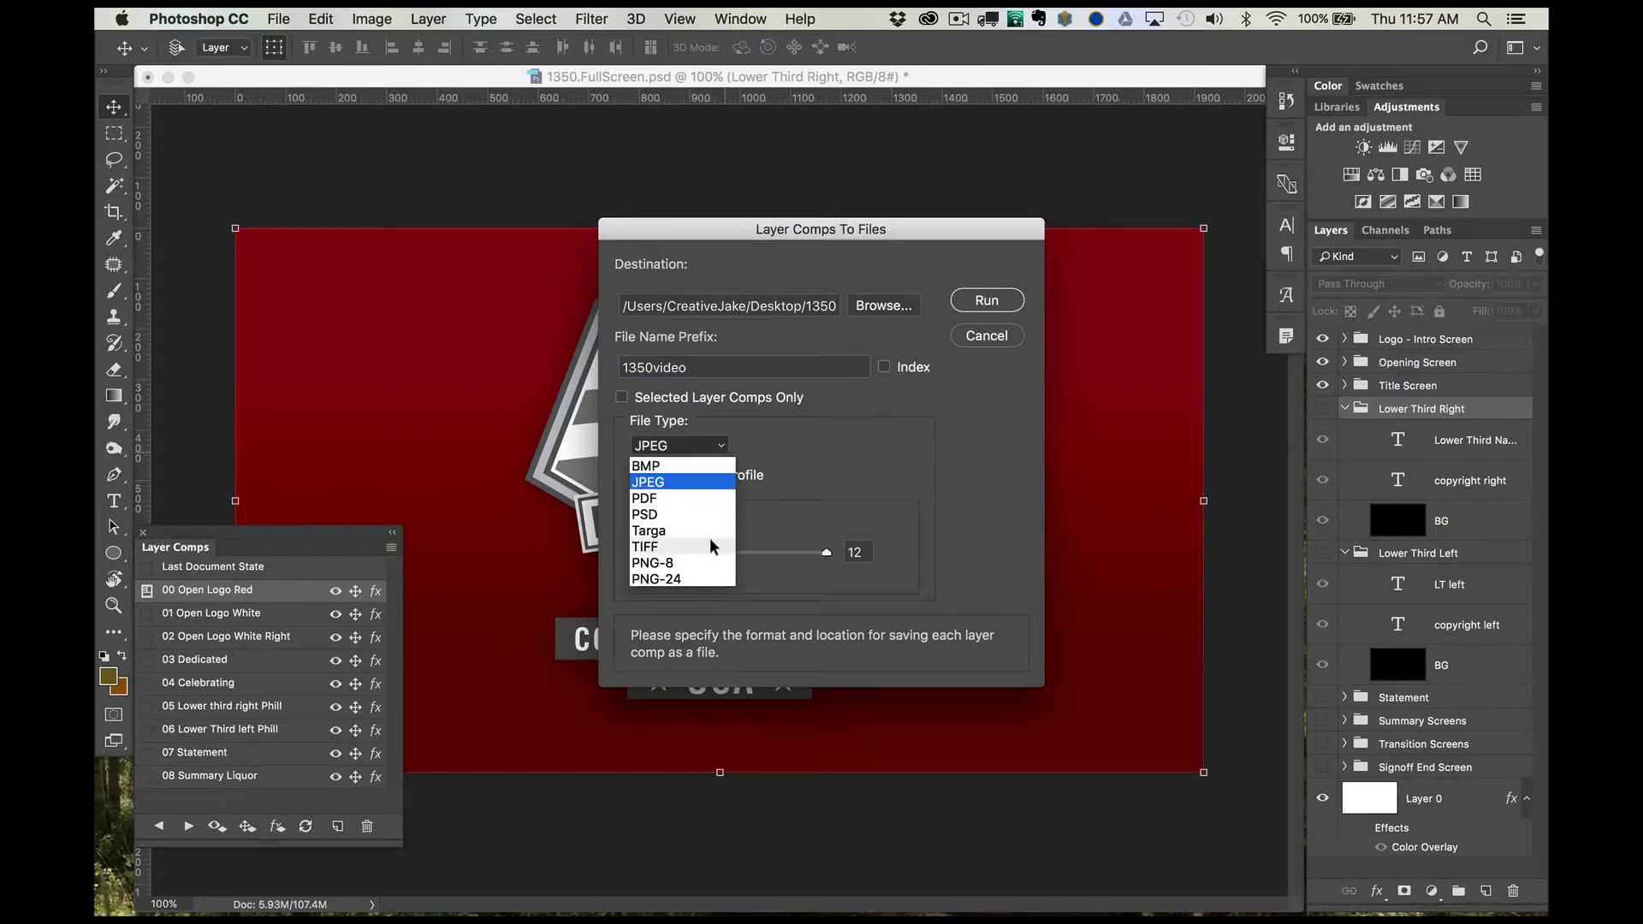
left_click(841, 515)
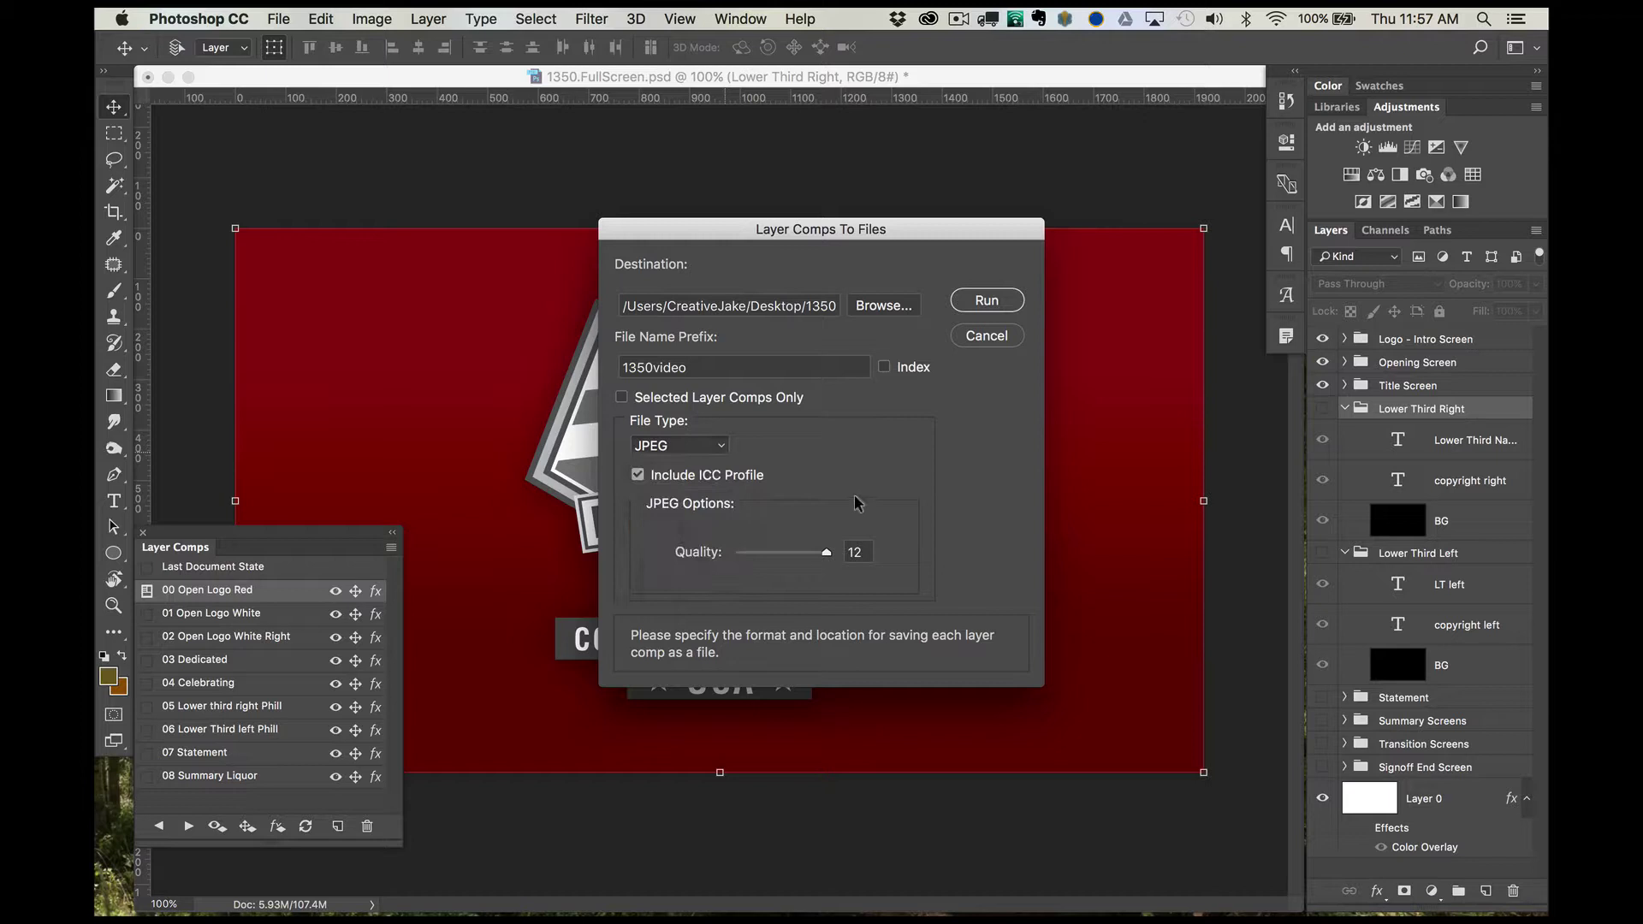
mouse_move(829, 556)
left_mouse_down()
mouse_move(783, 556)
mouse_move(834, 556)
left_mouse_up()
left_click(980, 300)
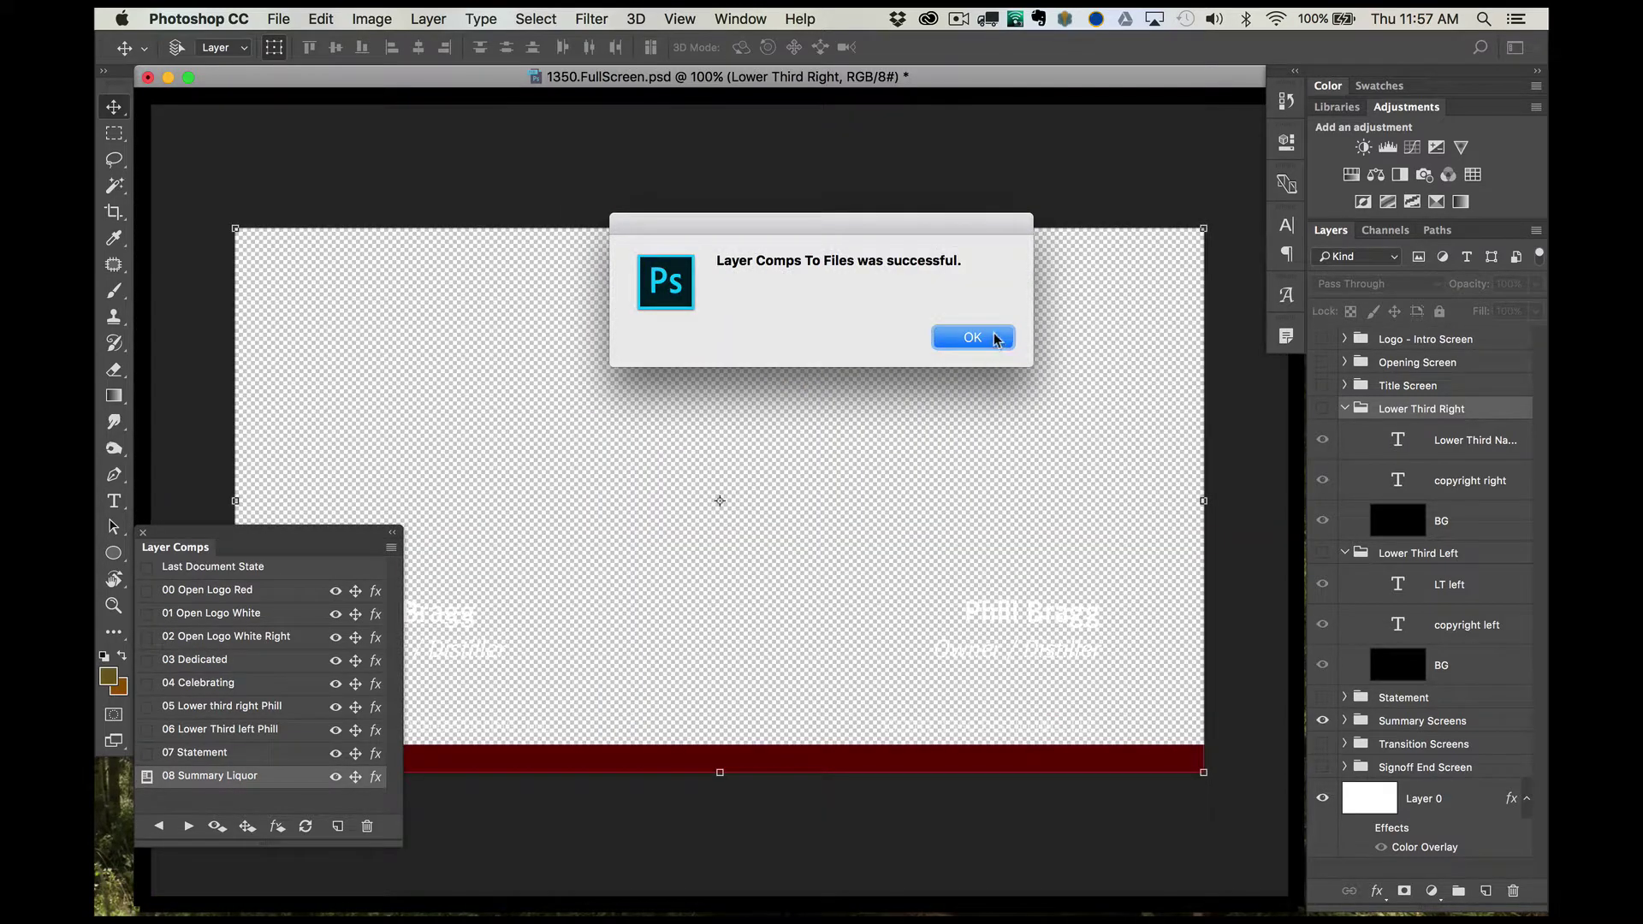
Step: Check the nine 1350video JPEGs in the 1350 Full Screen Graphics folder, then return to Photoshop
left_click(995, 343)
key("super+Tab")
key("super+Tab")
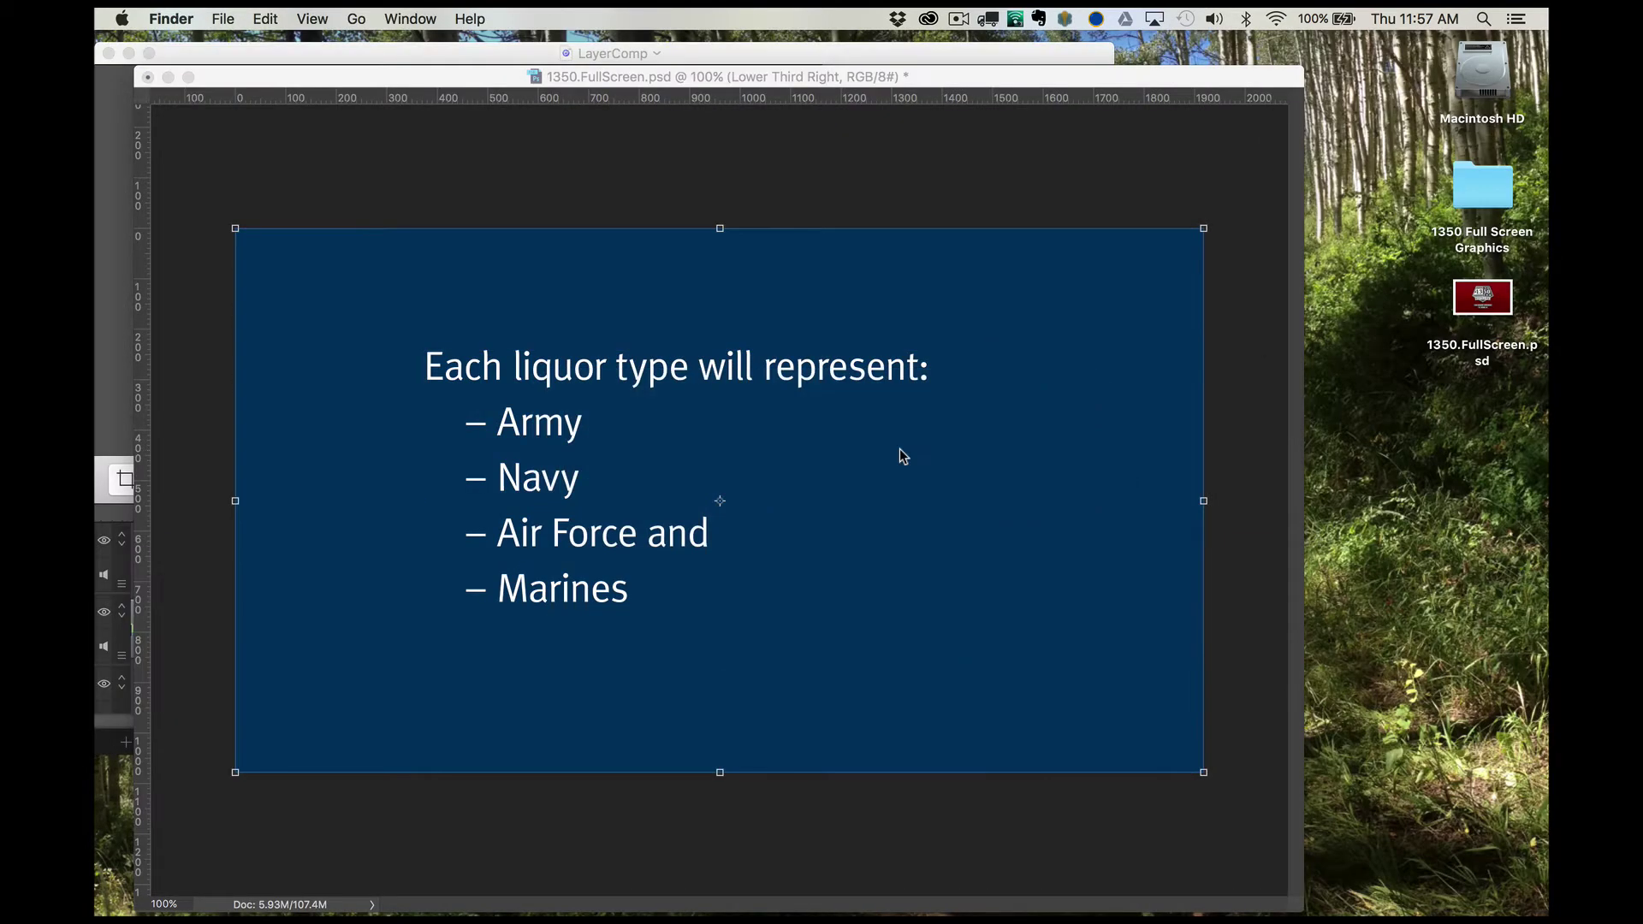
double_click(1479, 187)
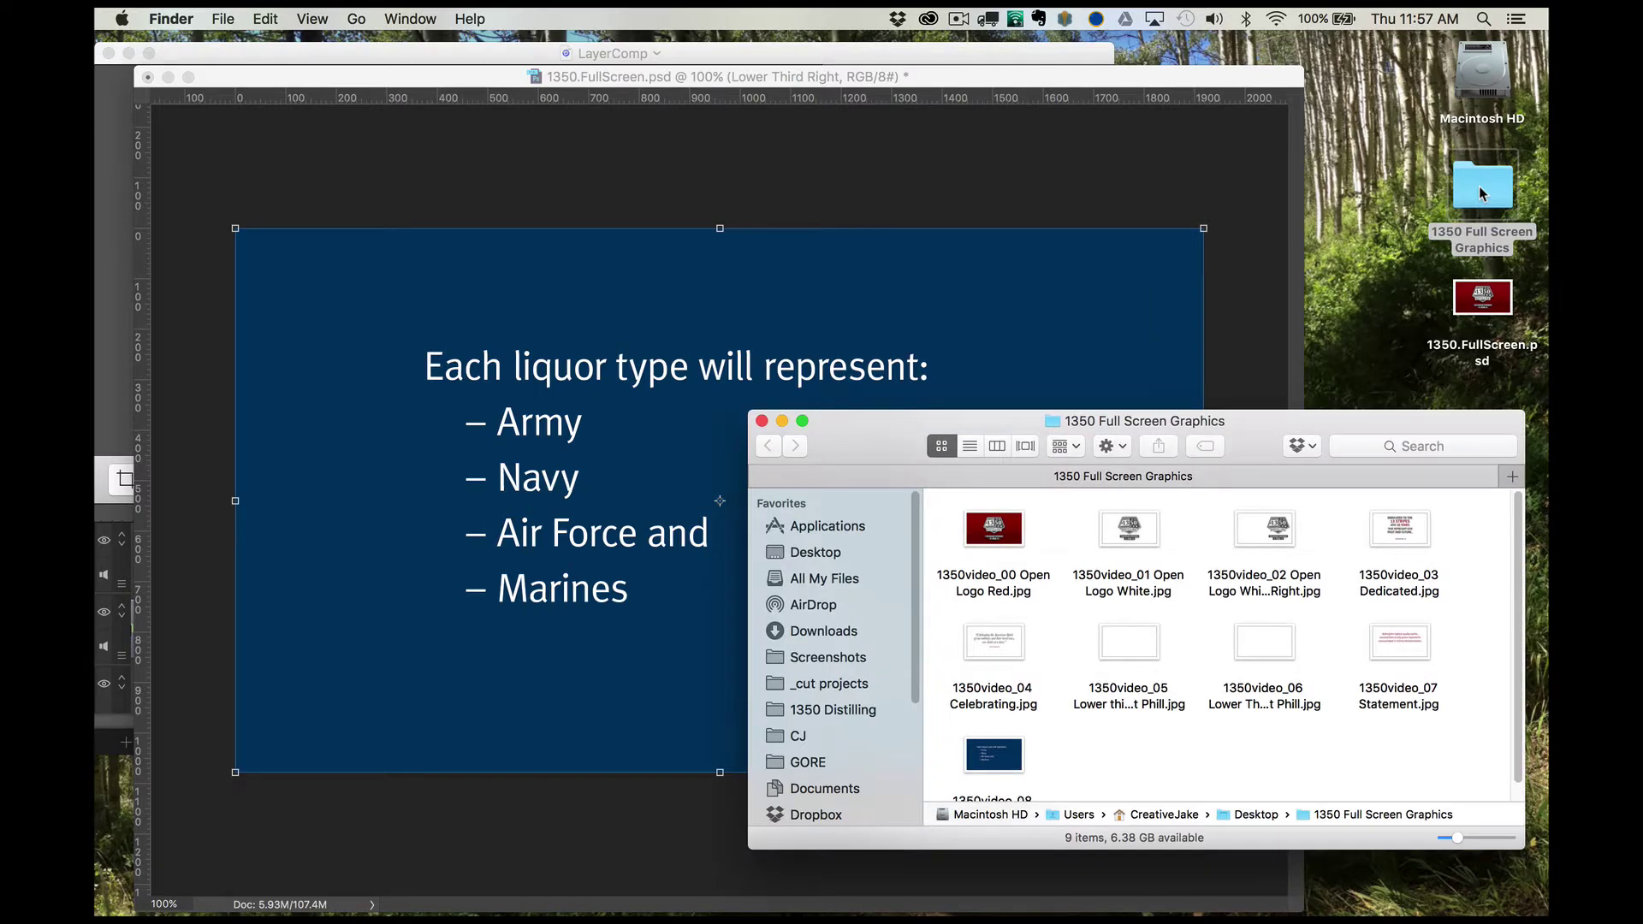
scroll(1254, 773, "down", 1)
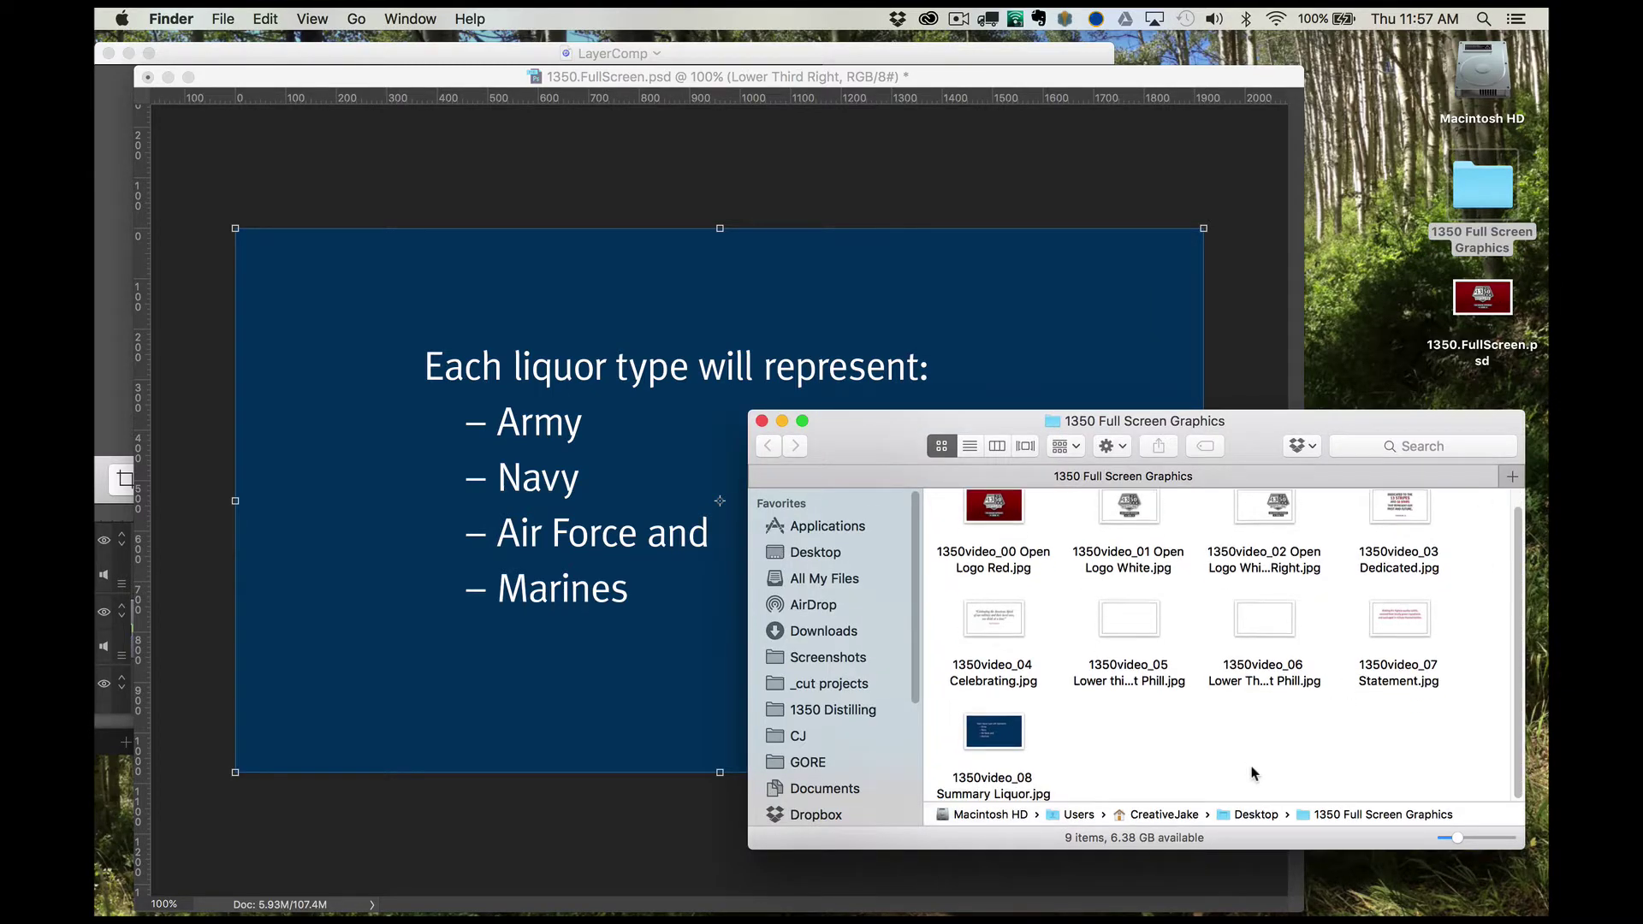
scroll(1252, 772, "up", 1)
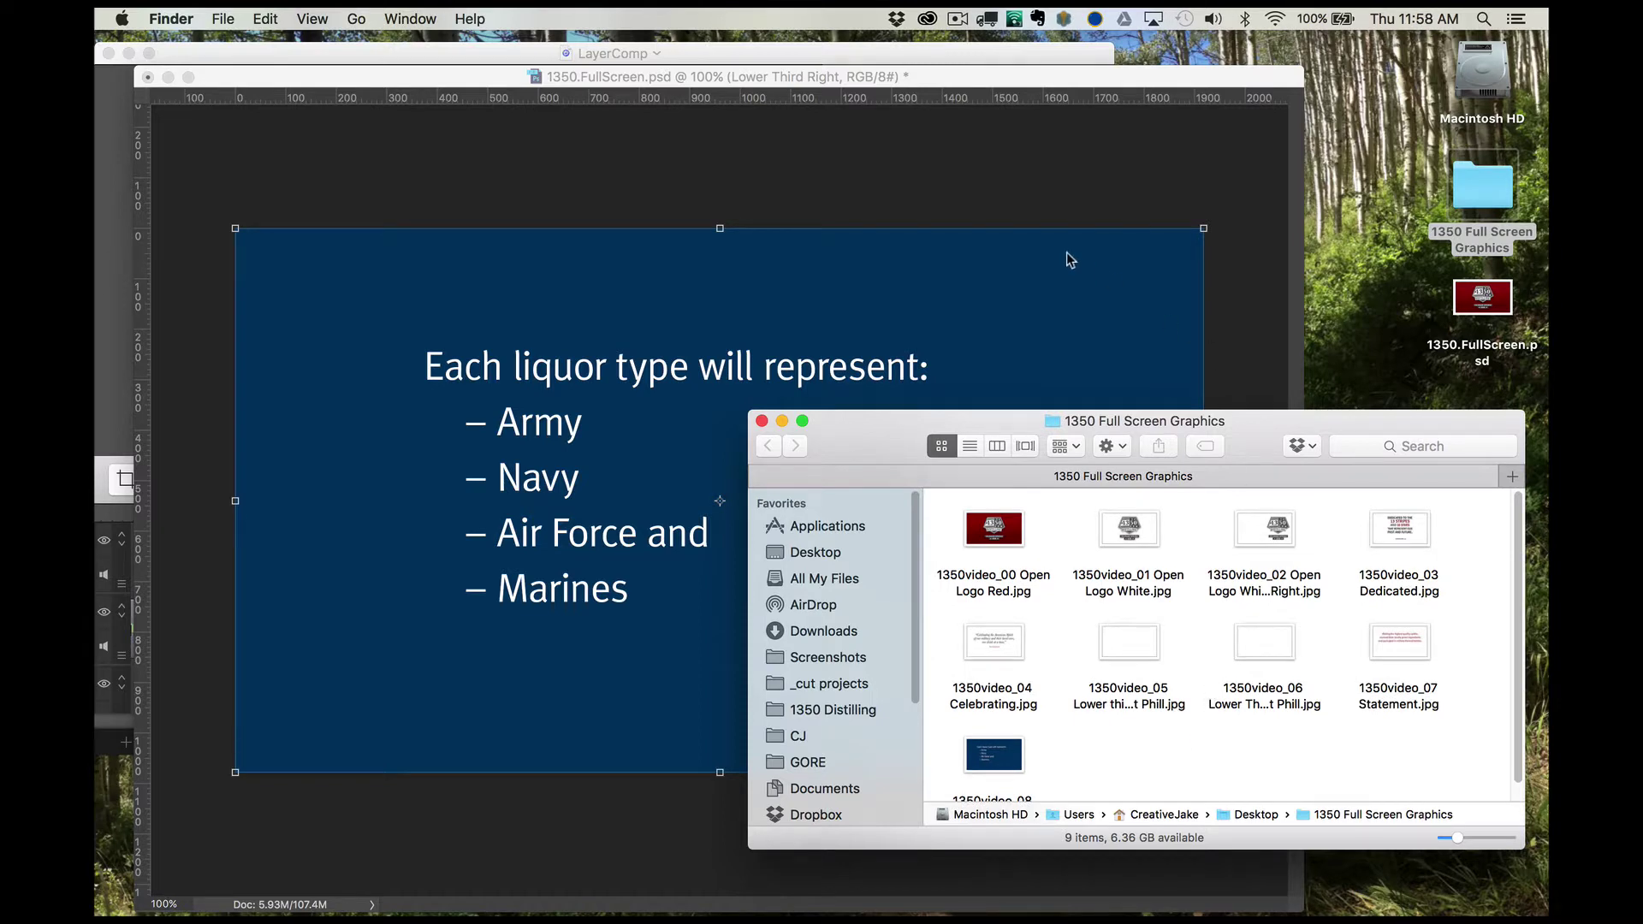
left_click(1040, 195)
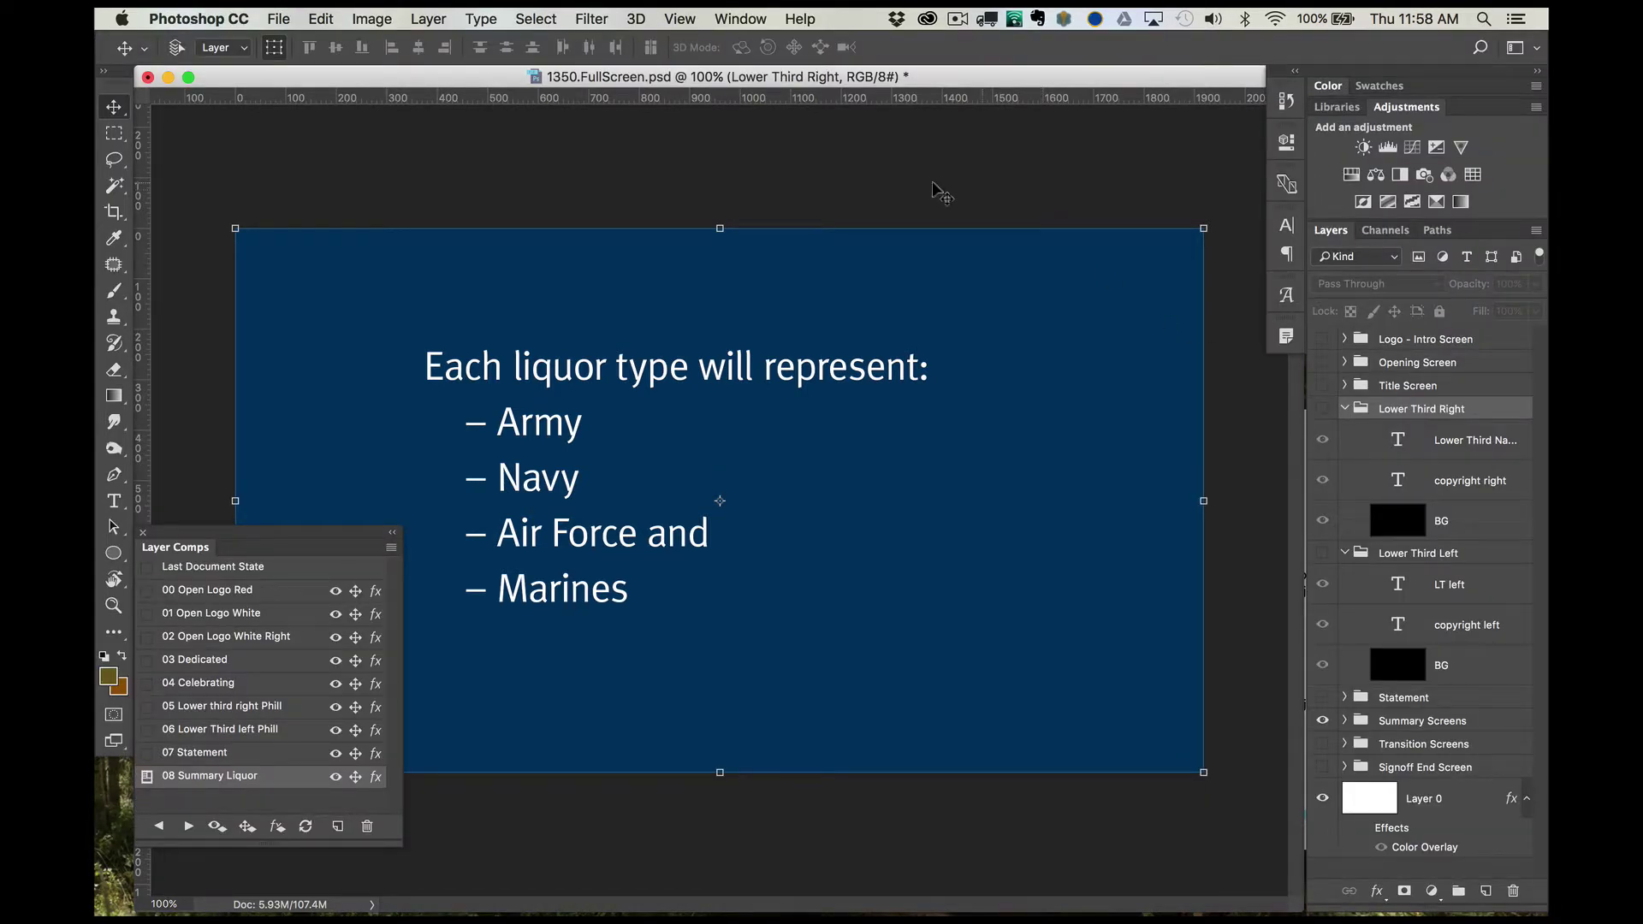
Step: Export the layer comps to a Desktop PDF named '1350slides_screens_r1' with Advance Every off
left_click(279, 19)
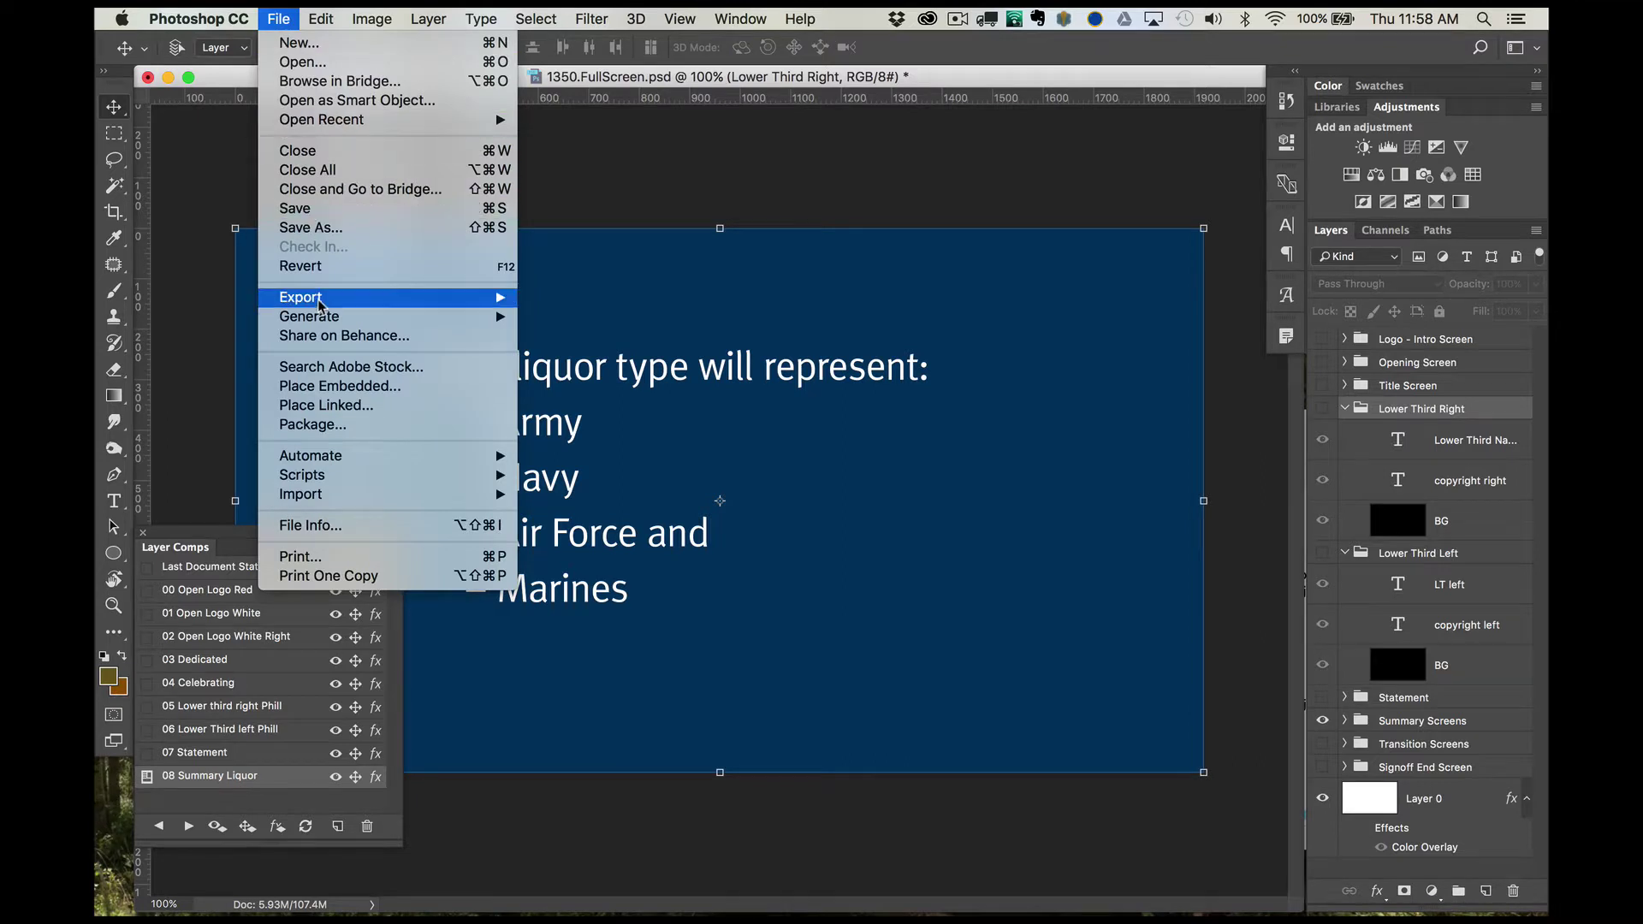
mouse_move(318, 300)
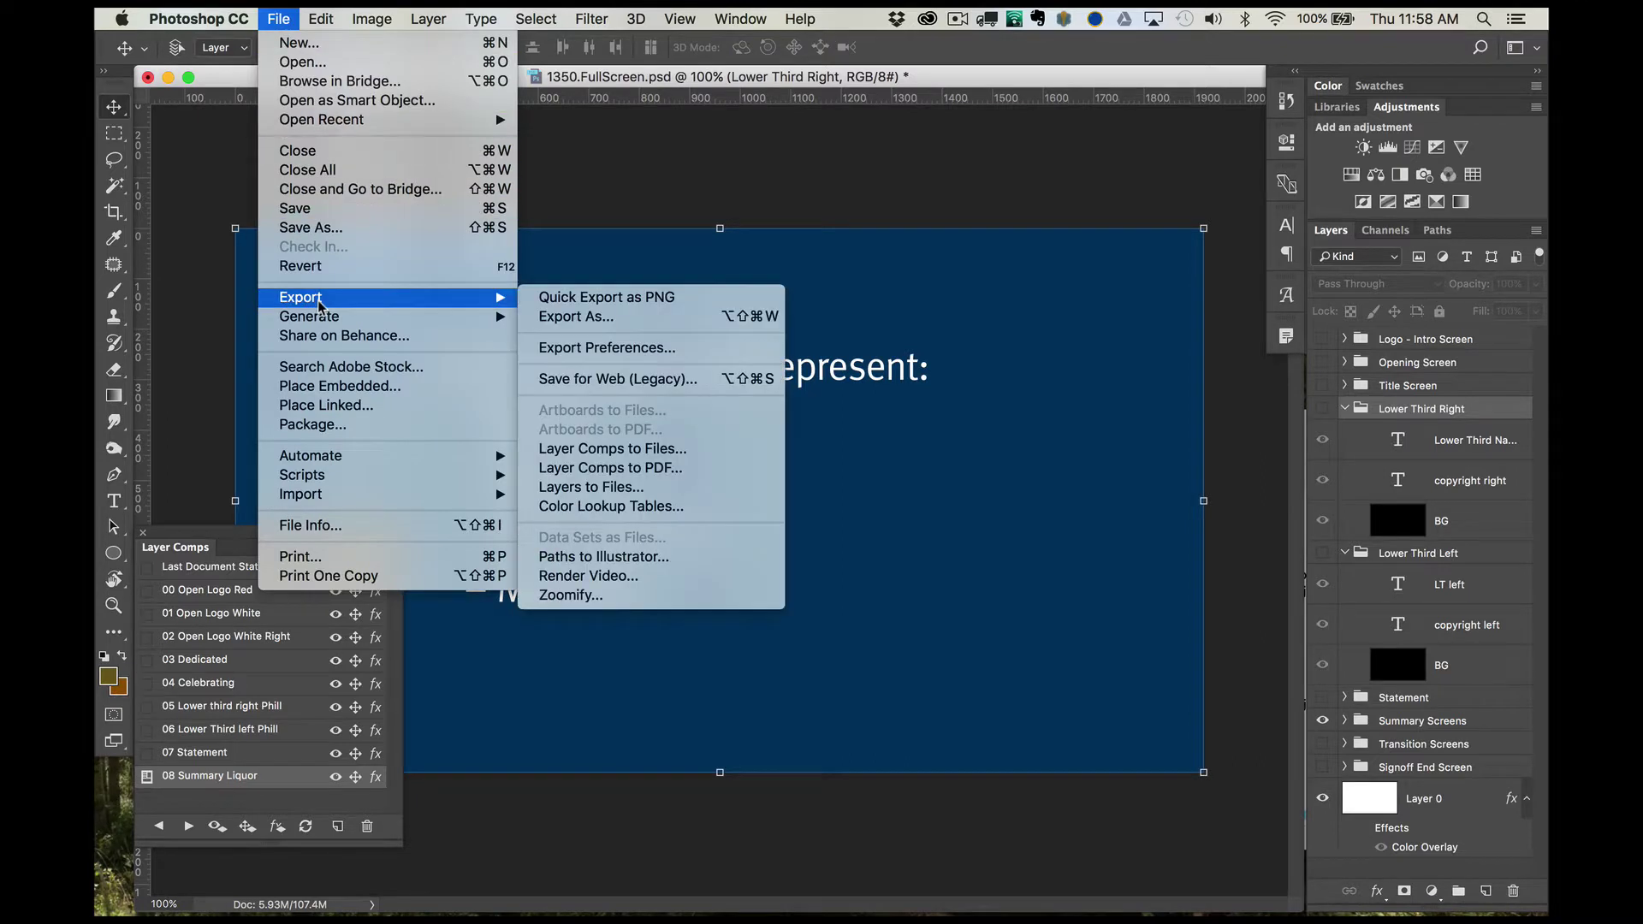
left_click(743, 474)
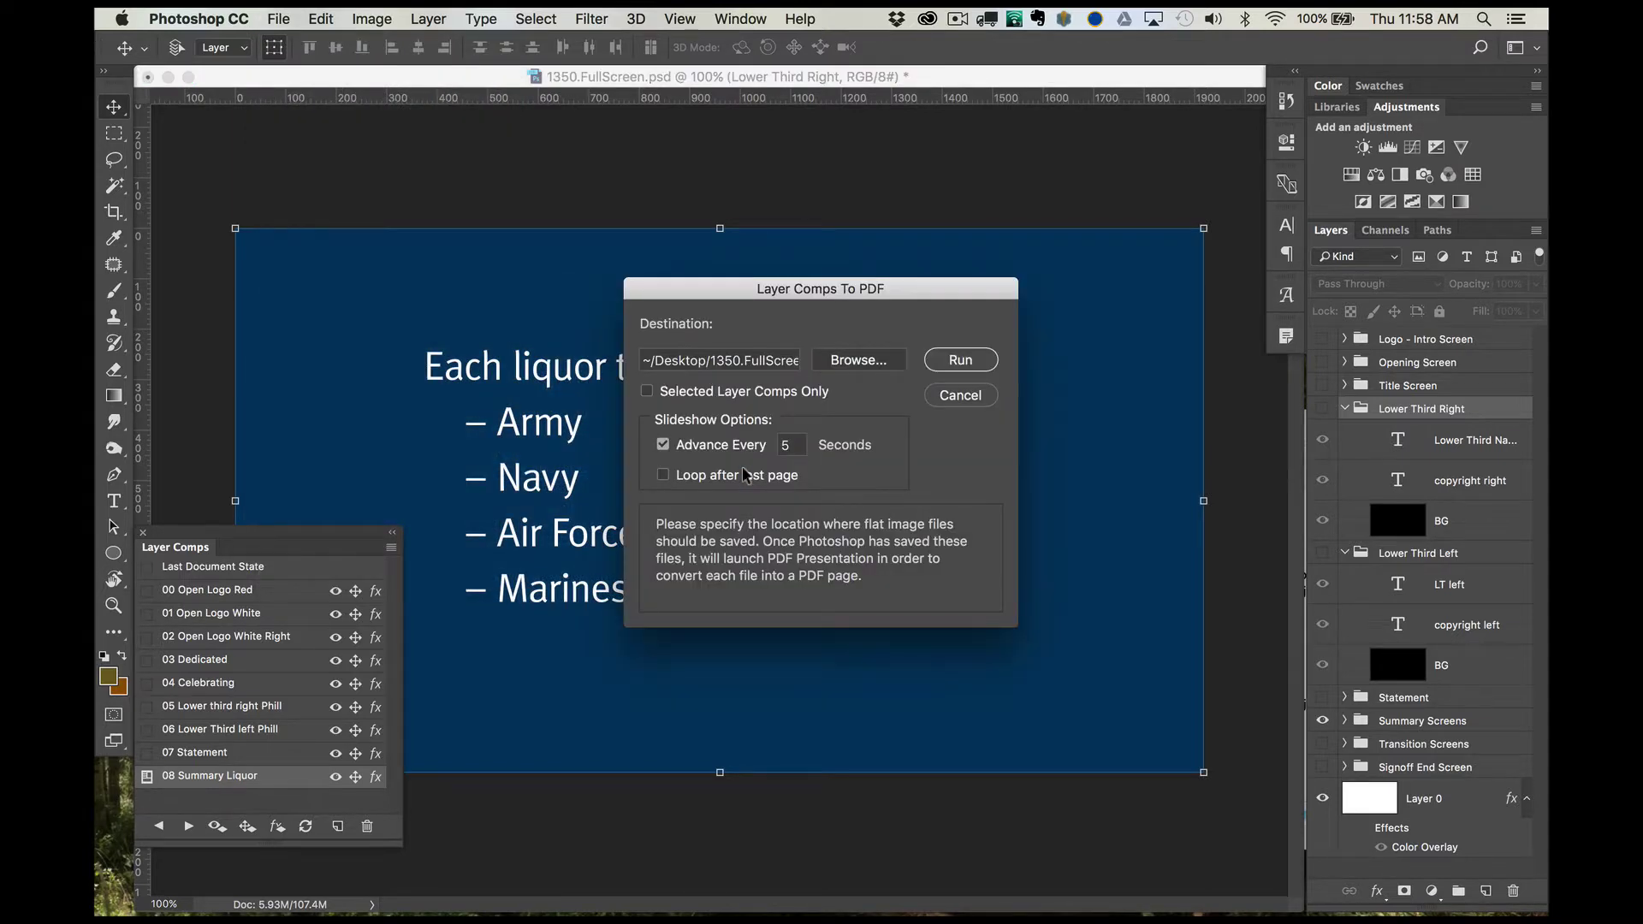
left_click(859, 359)
type("1350slides_screens_r1")
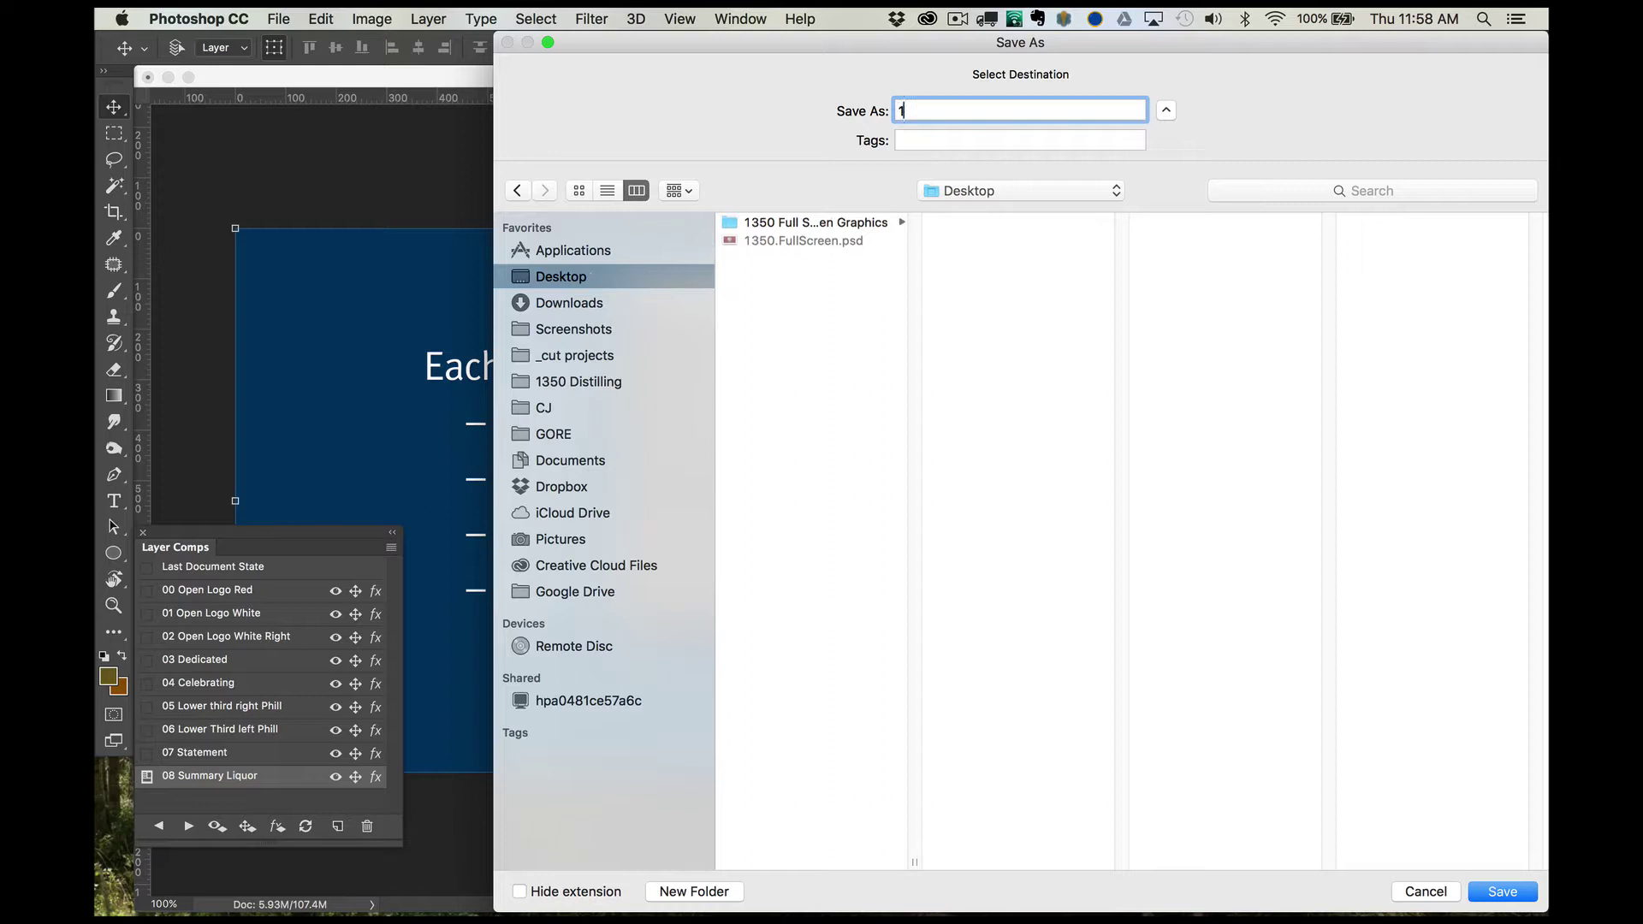
key("Return")
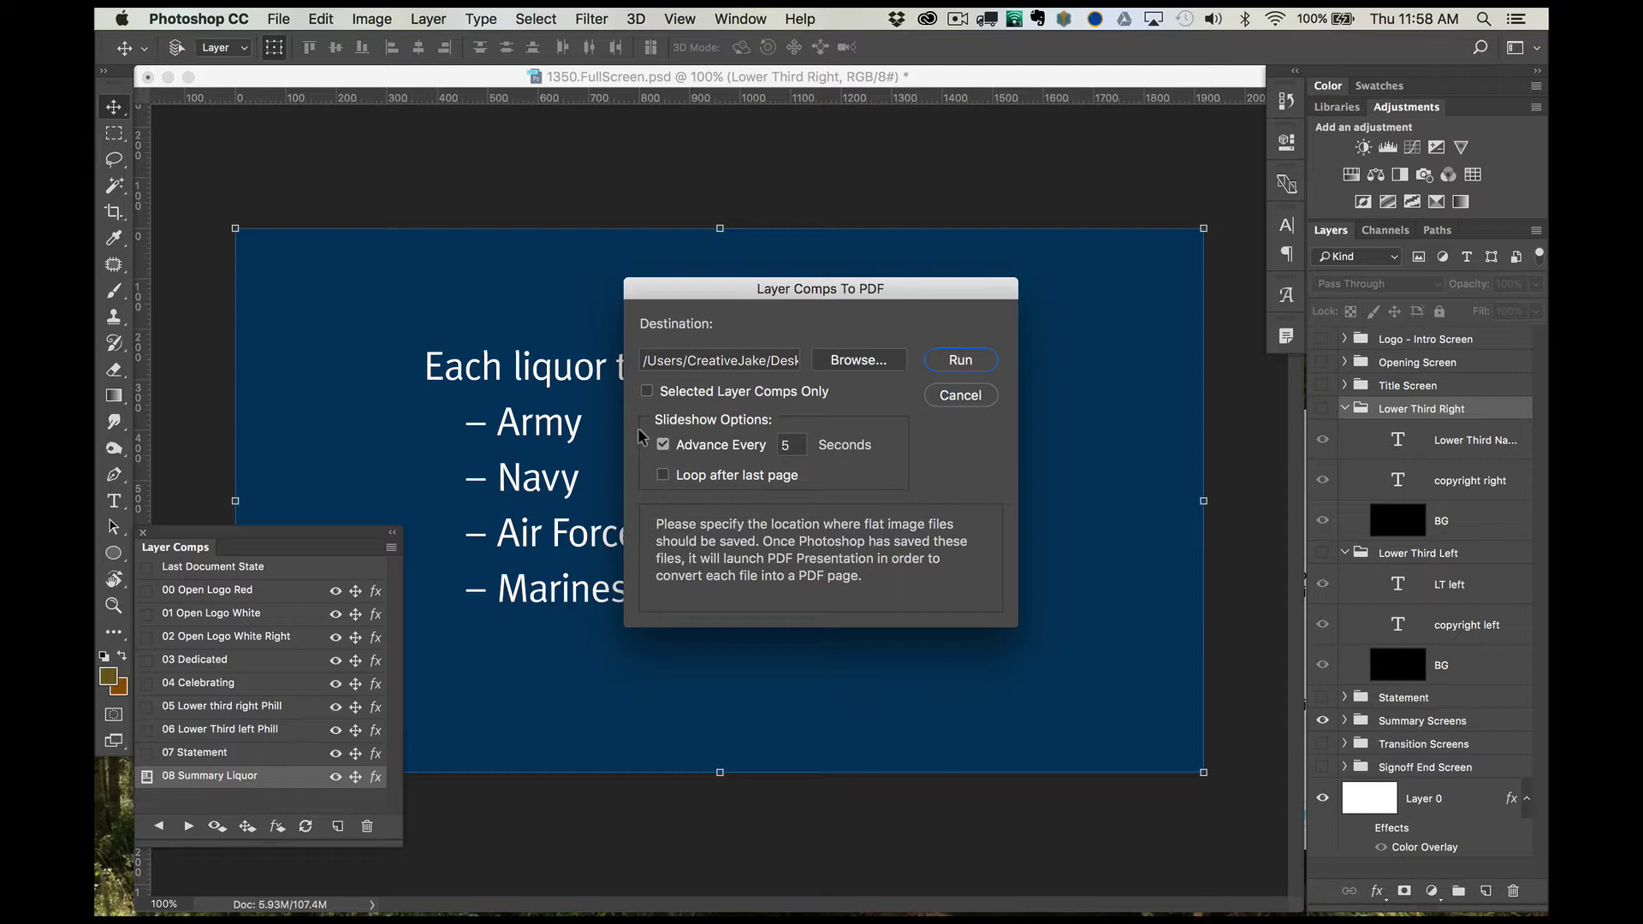
left_click(665, 445)
left_click(956, 367)
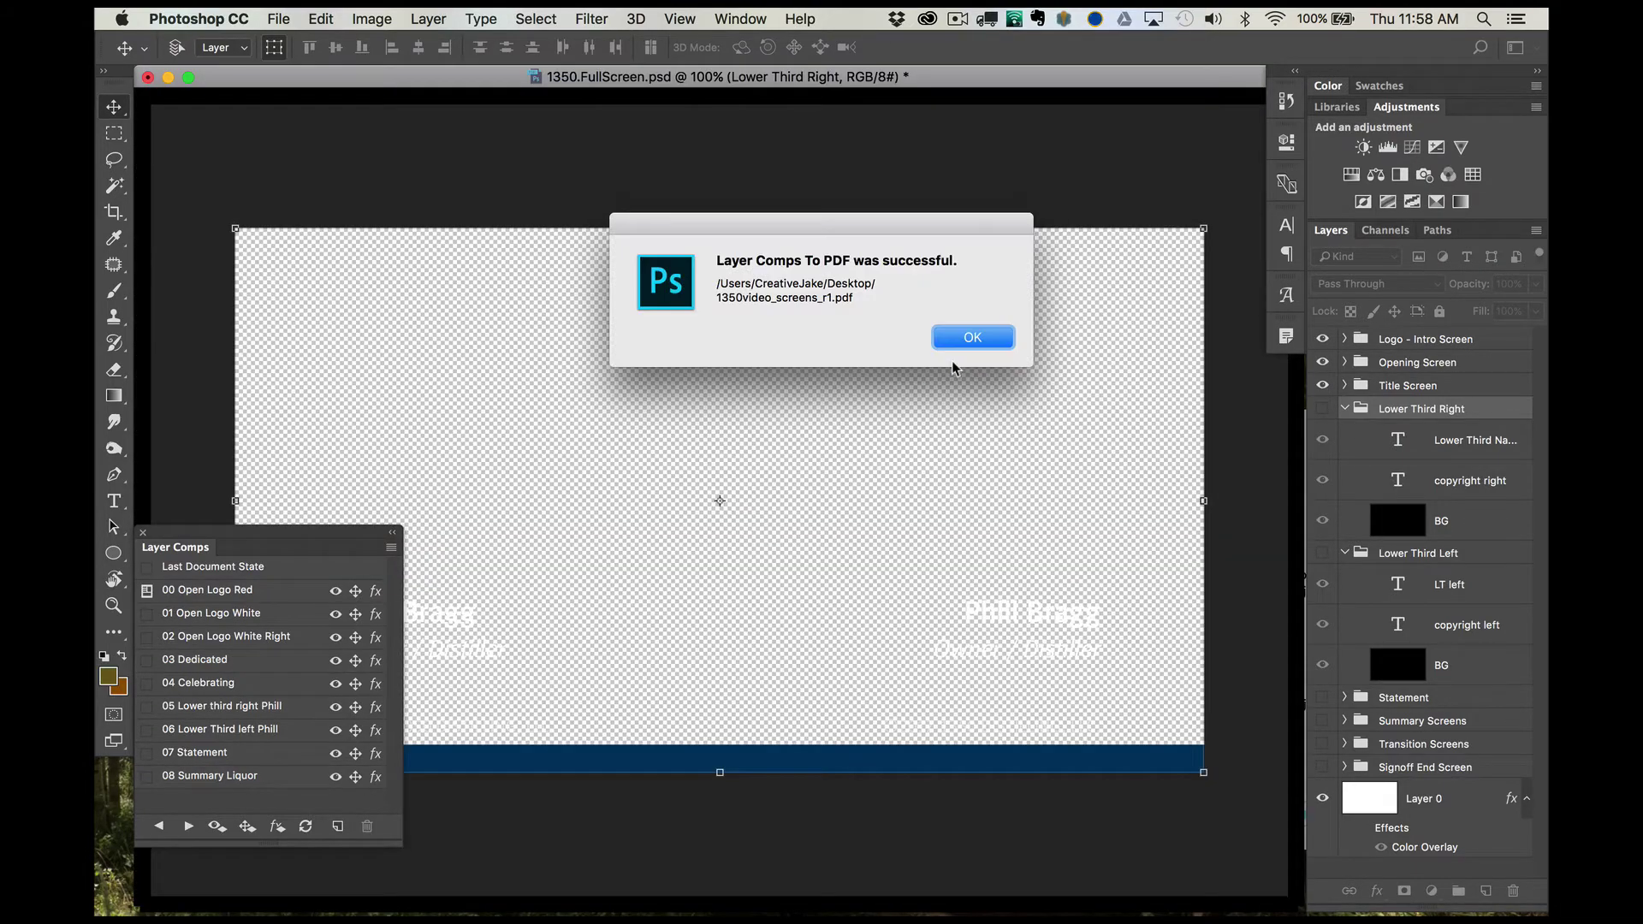
Step: Dismiss the success alert and open the exported PDF from the desktop in Finder
left_click(972, 339)
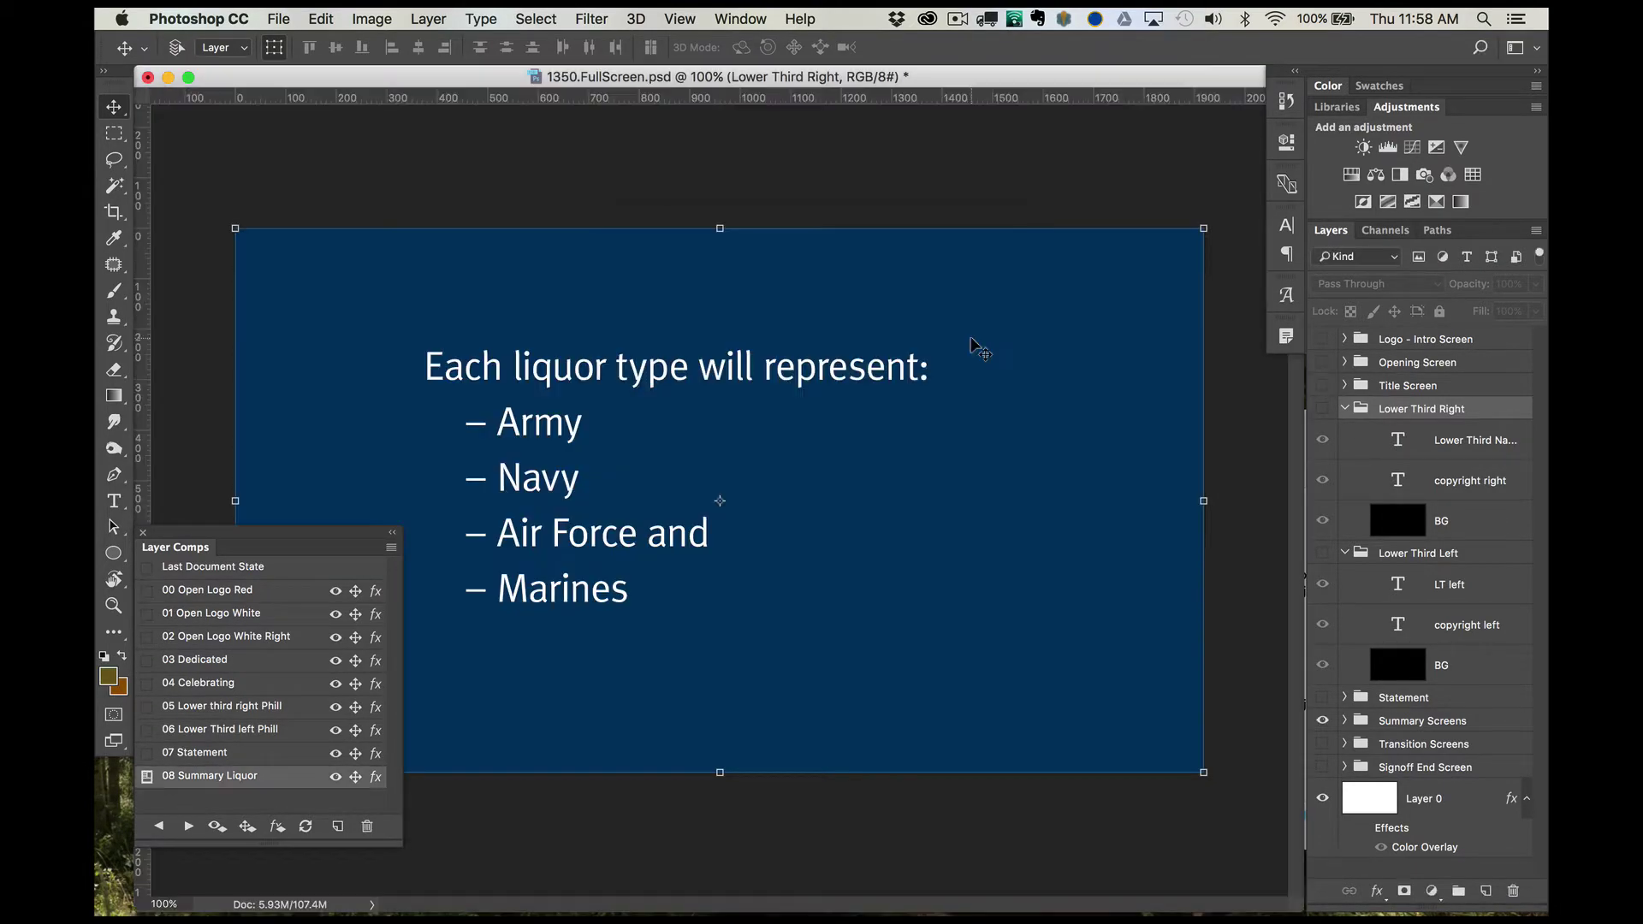
key("super+Tab")
left_click(739, 459)
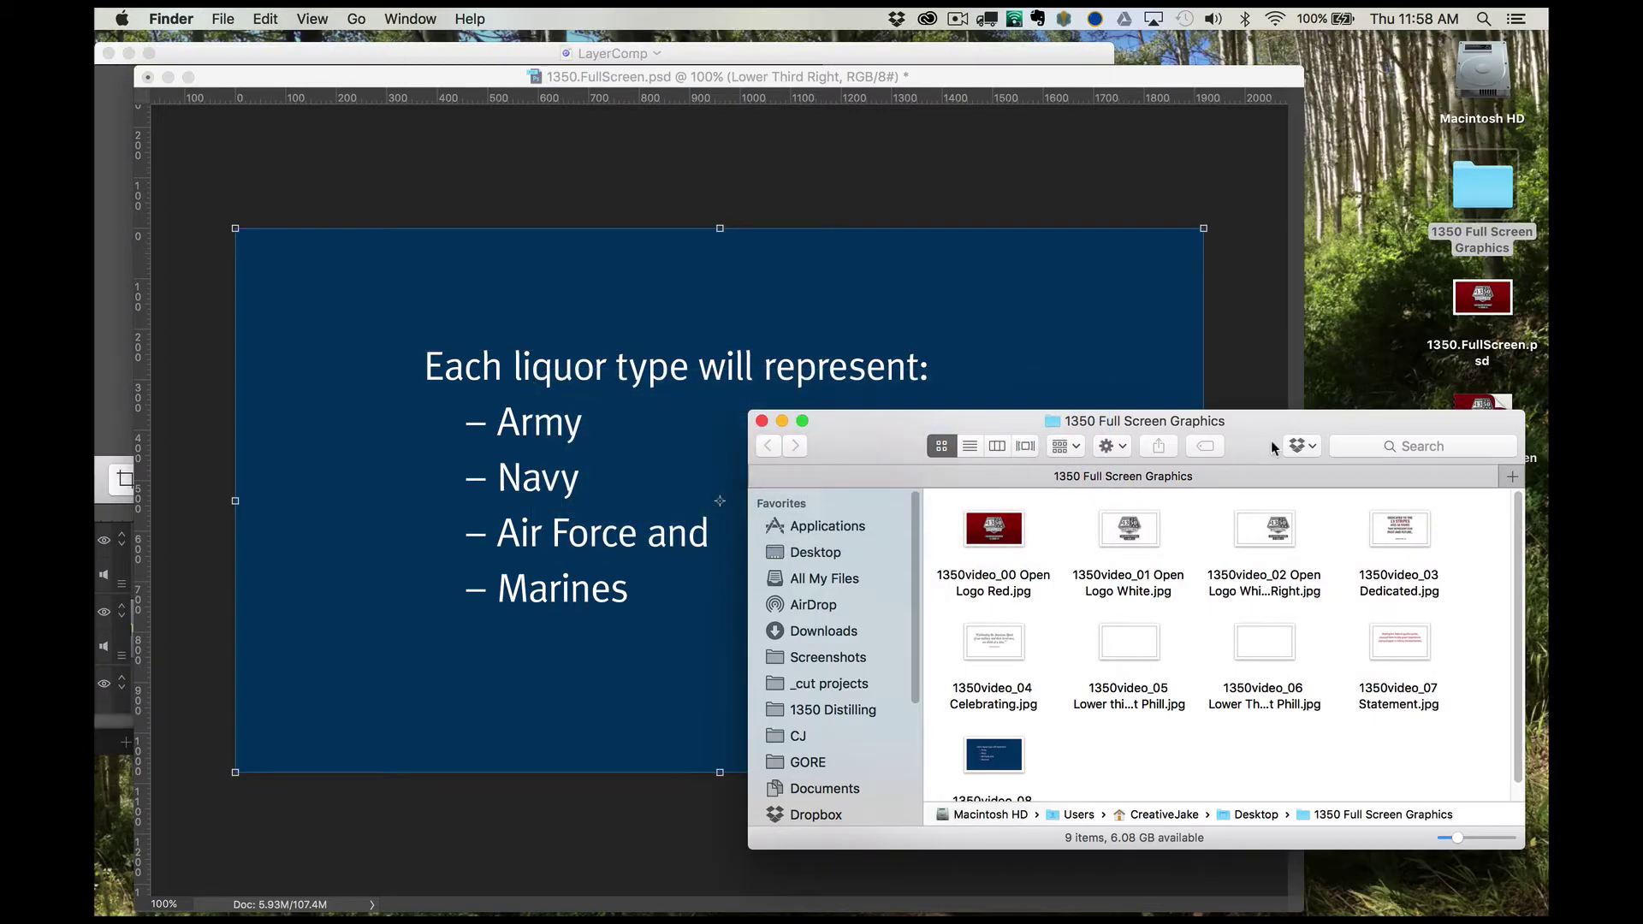
left_click_drag(1412, 420, 1210, 265)
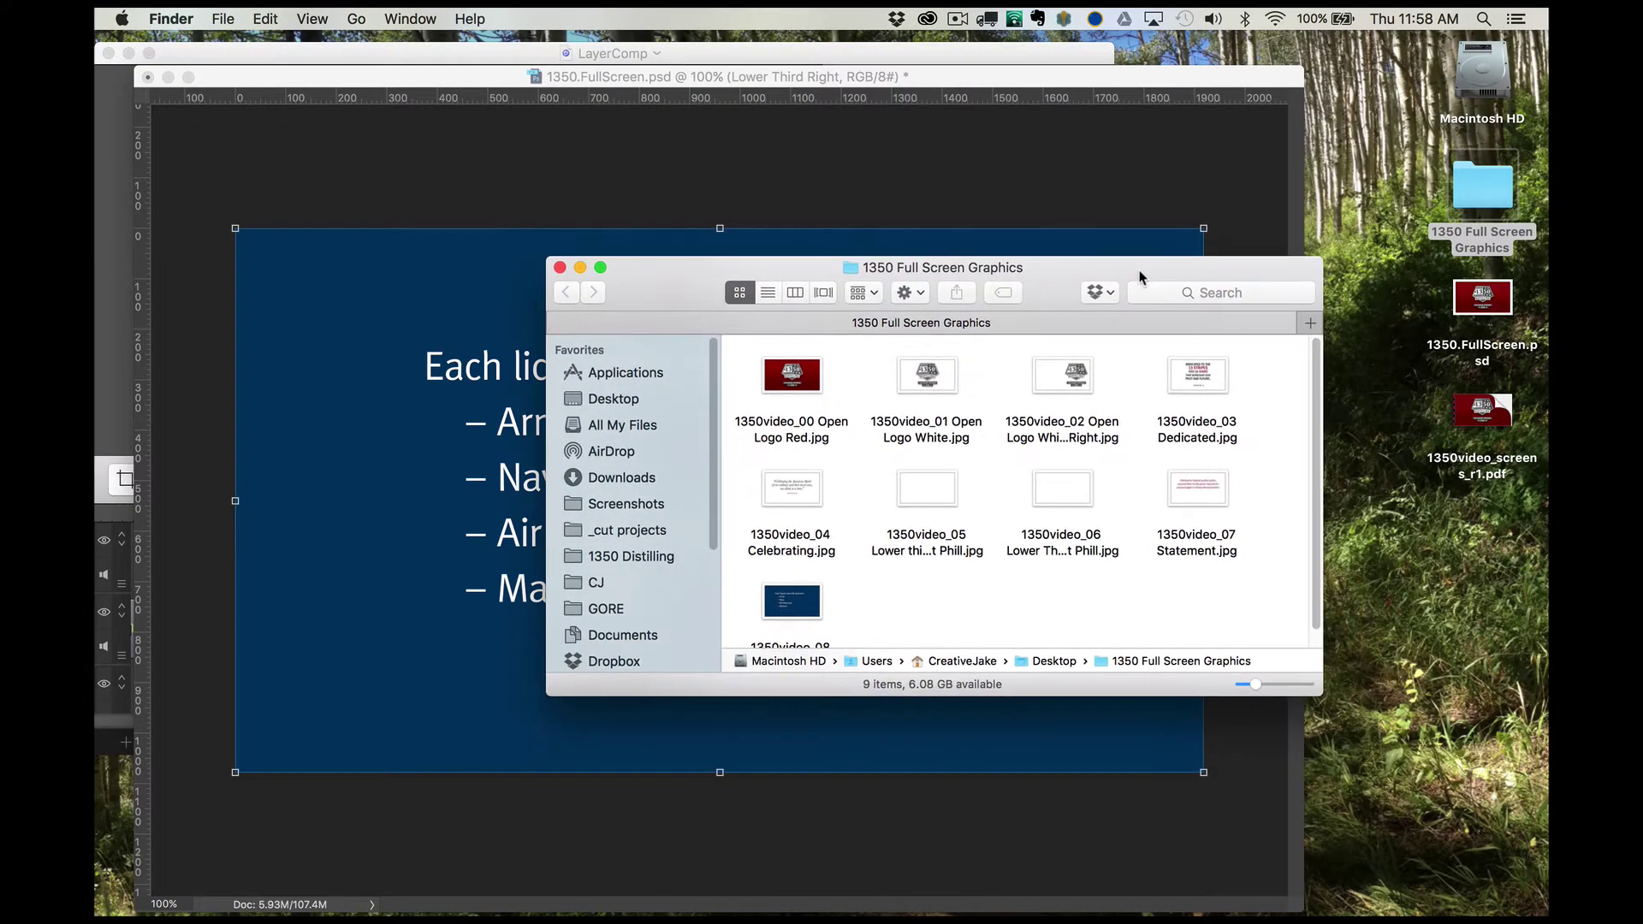
double_click(1485, 413)
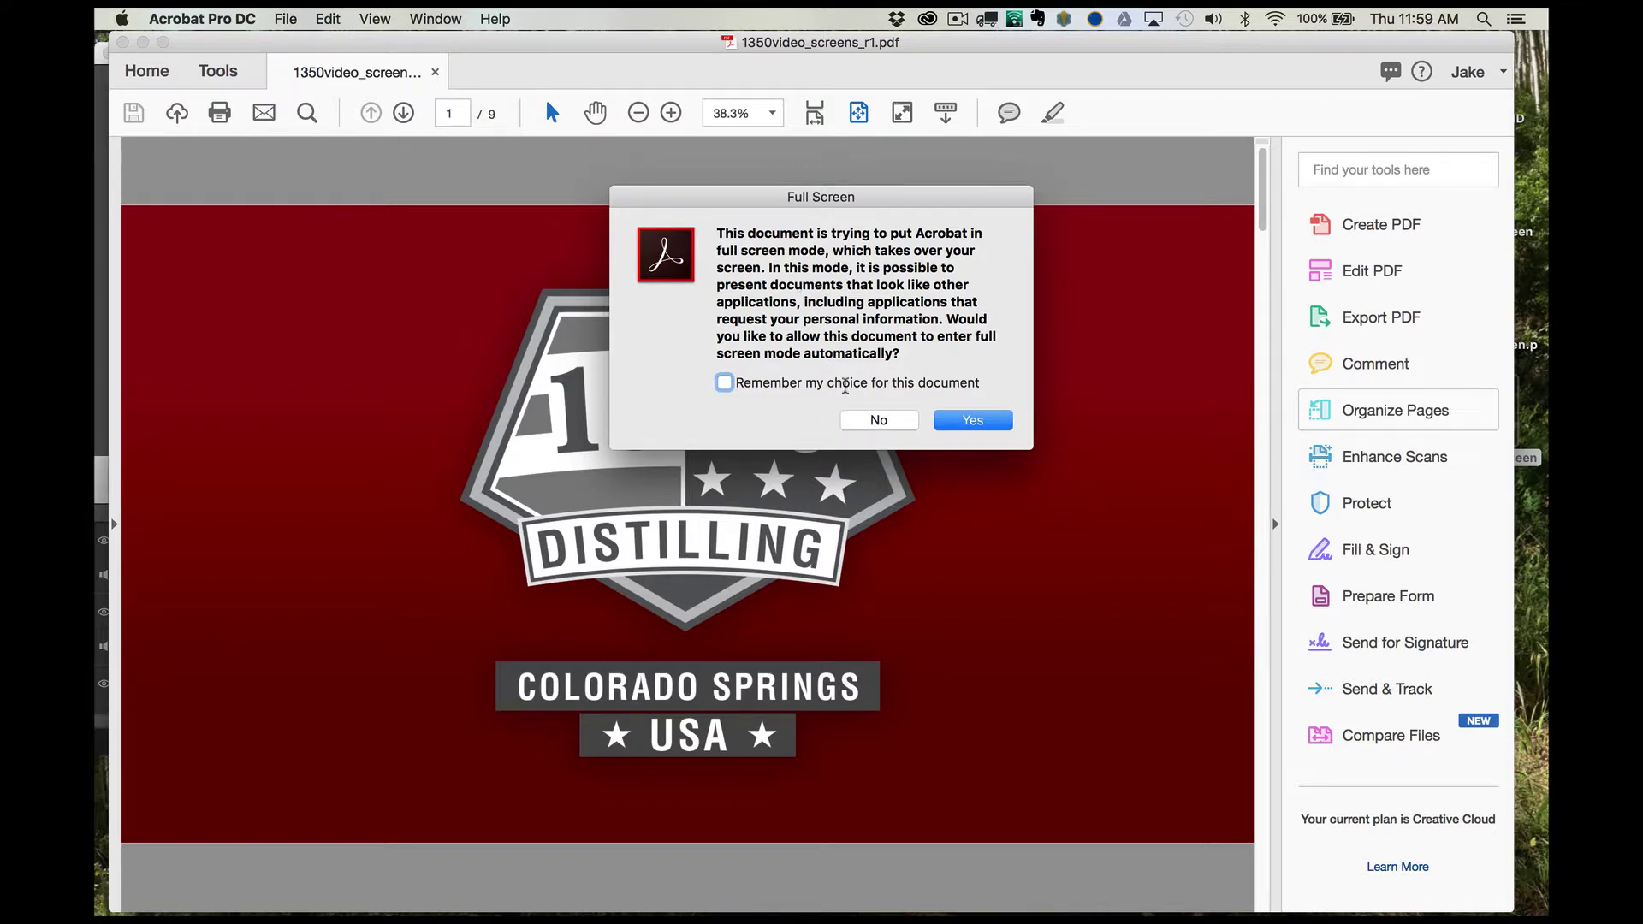
Step: Decline full screen, show page thumbnails, and review PDF pages 2 through 6
left_click(871, 420)
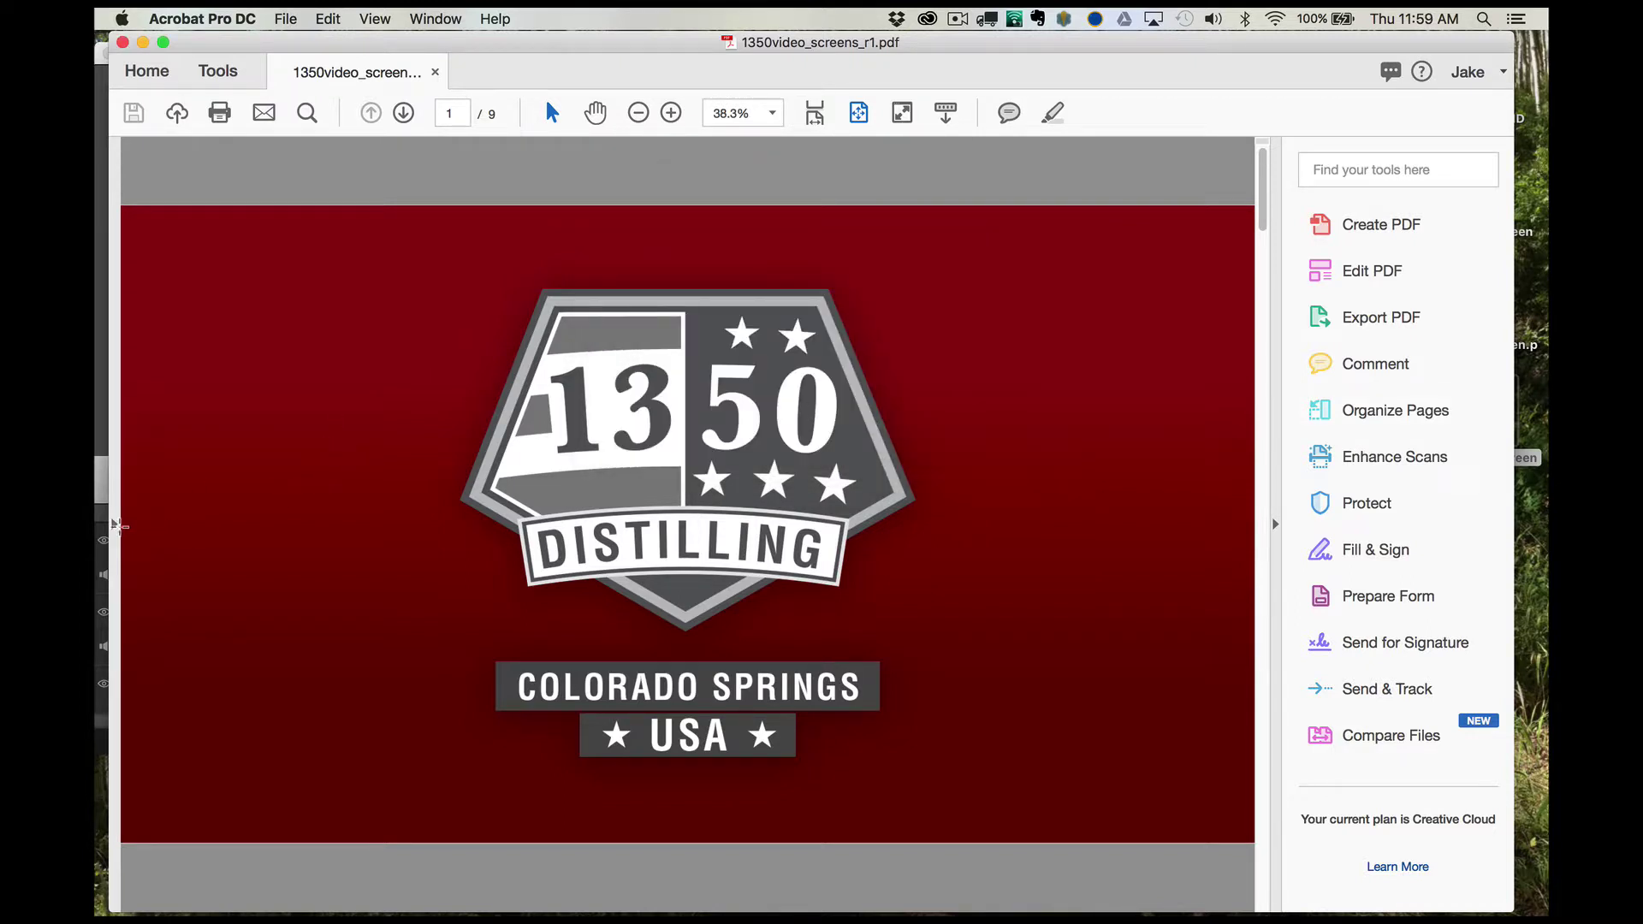
left_click(114, 526)
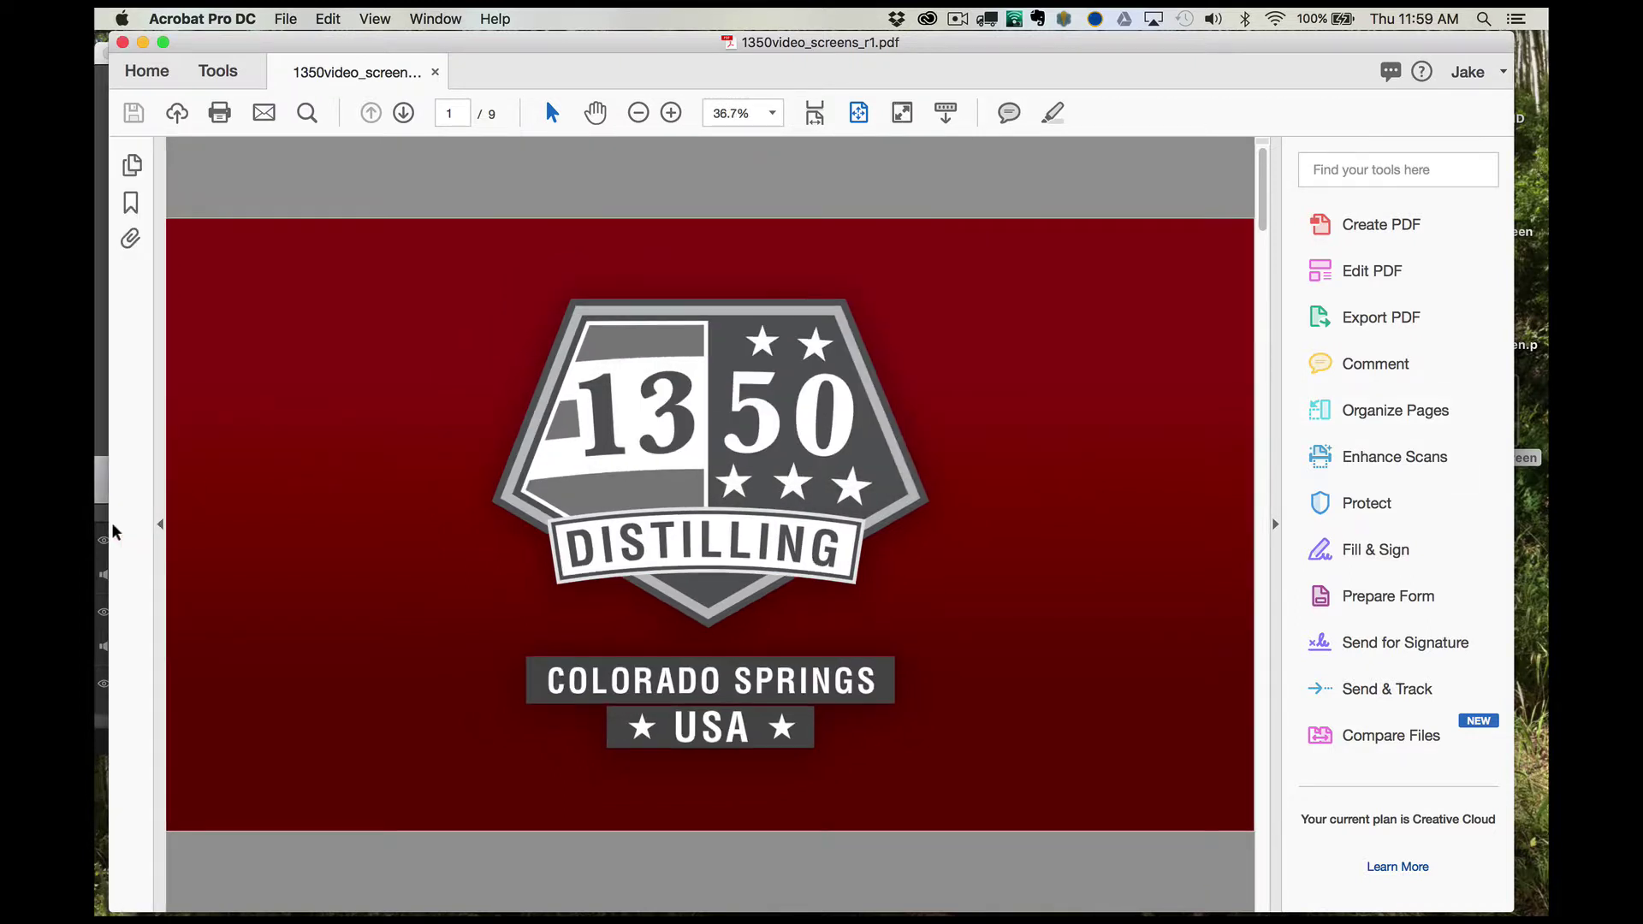
left_click(132, 166)
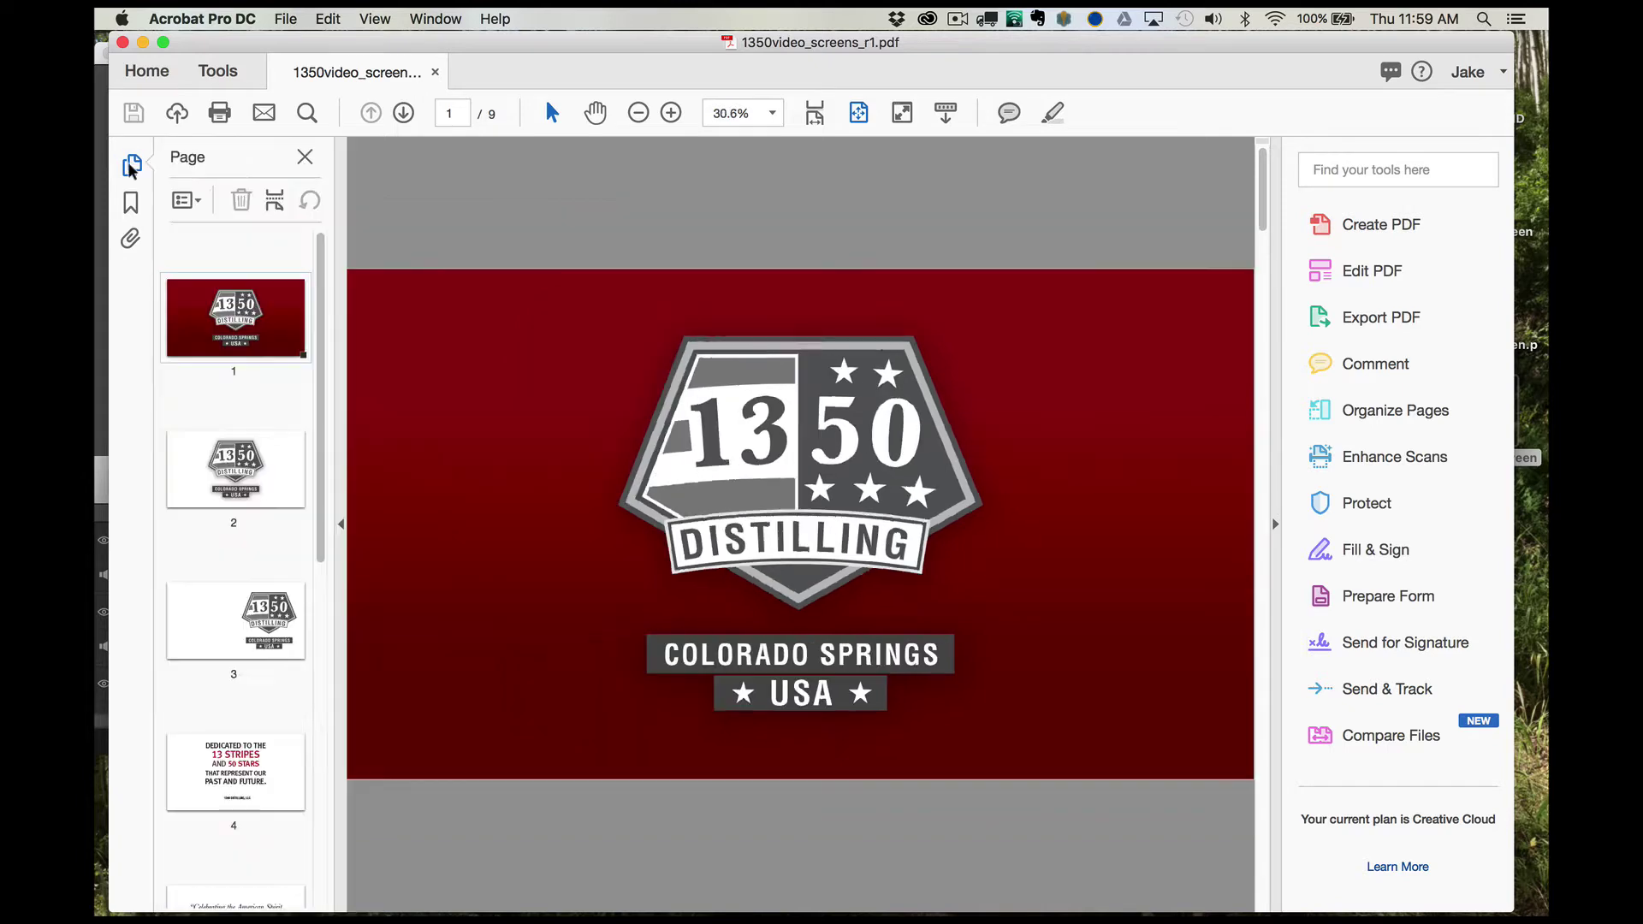
left_click(240, 467)
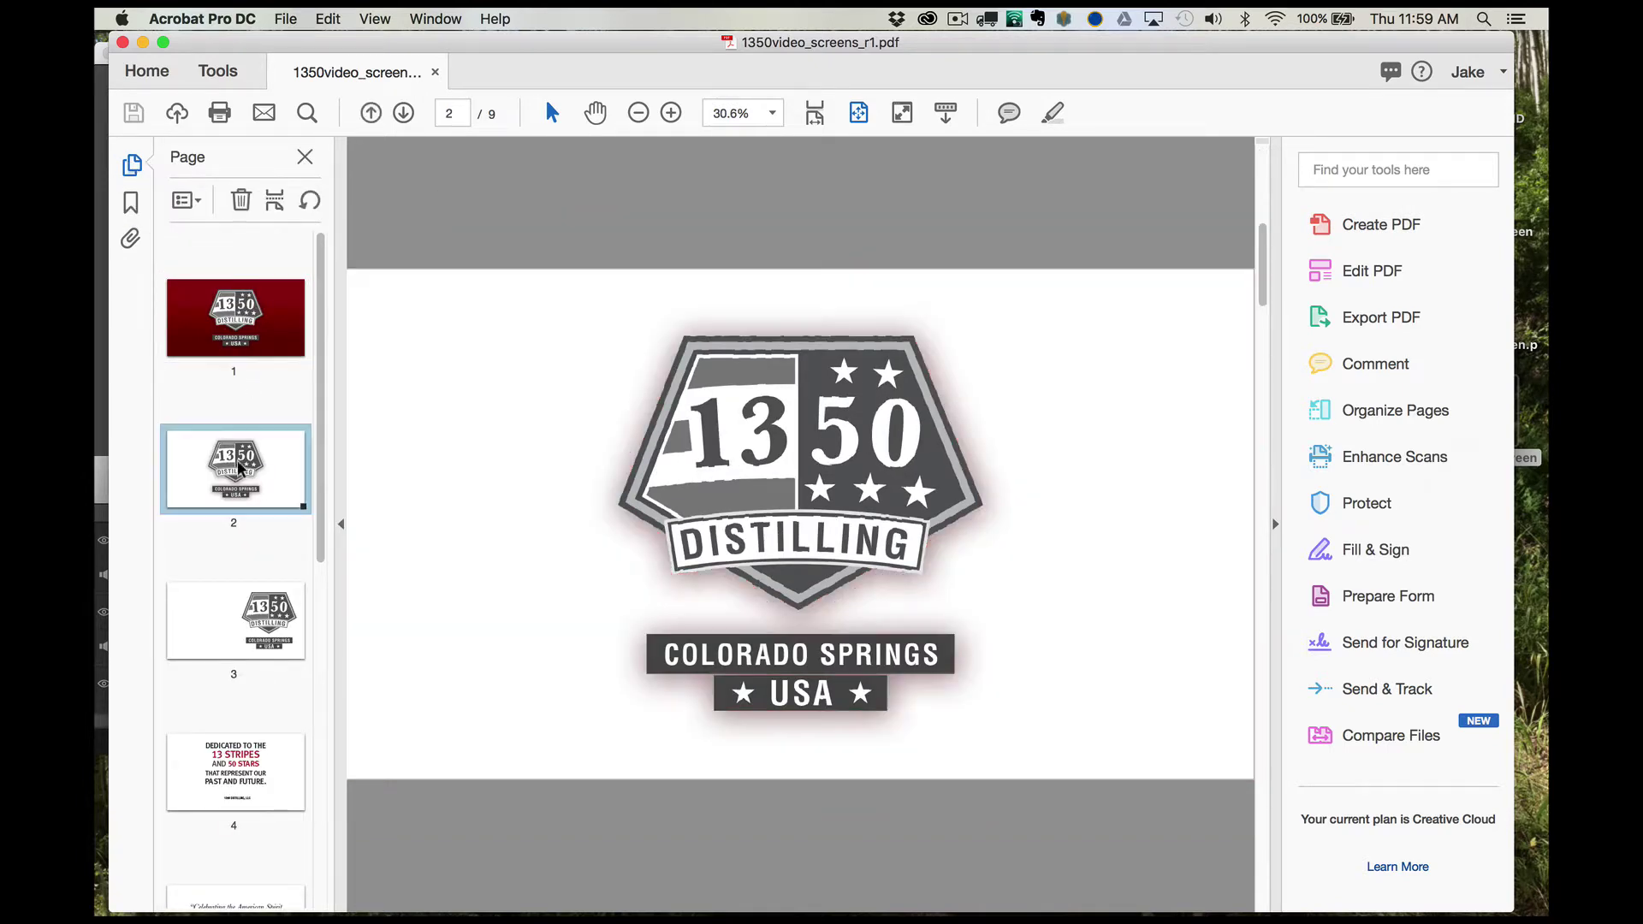
left_click(261, 627)
left_click(250, 770)
scroll(248, 762, "down", 5)
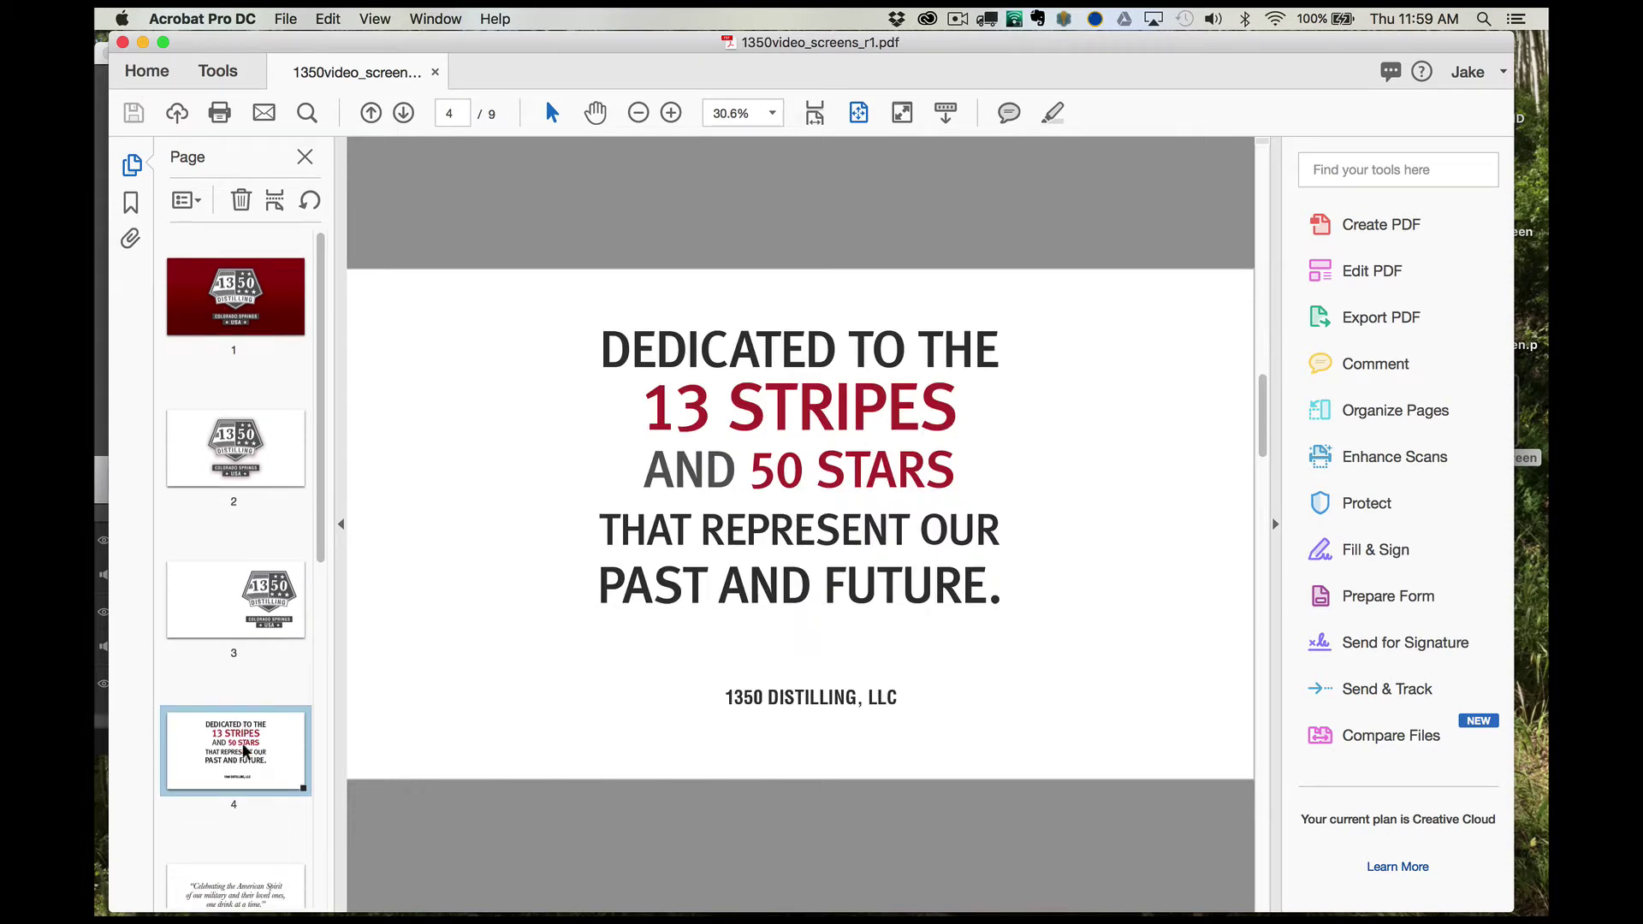
left_click(256, 512)
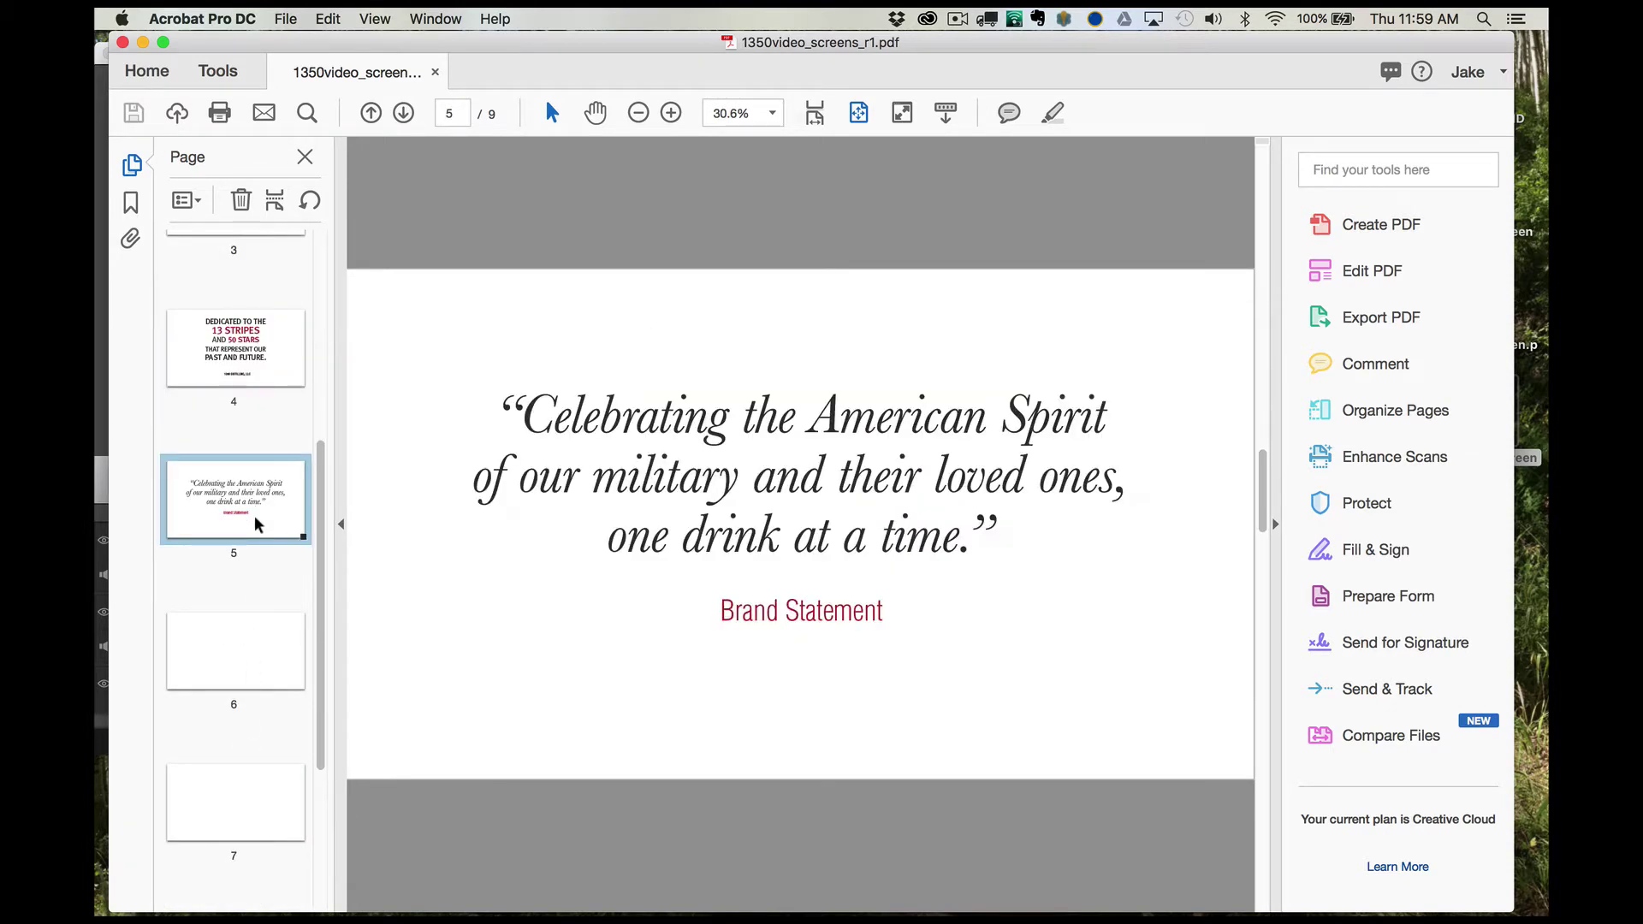
left_click(257, 656)
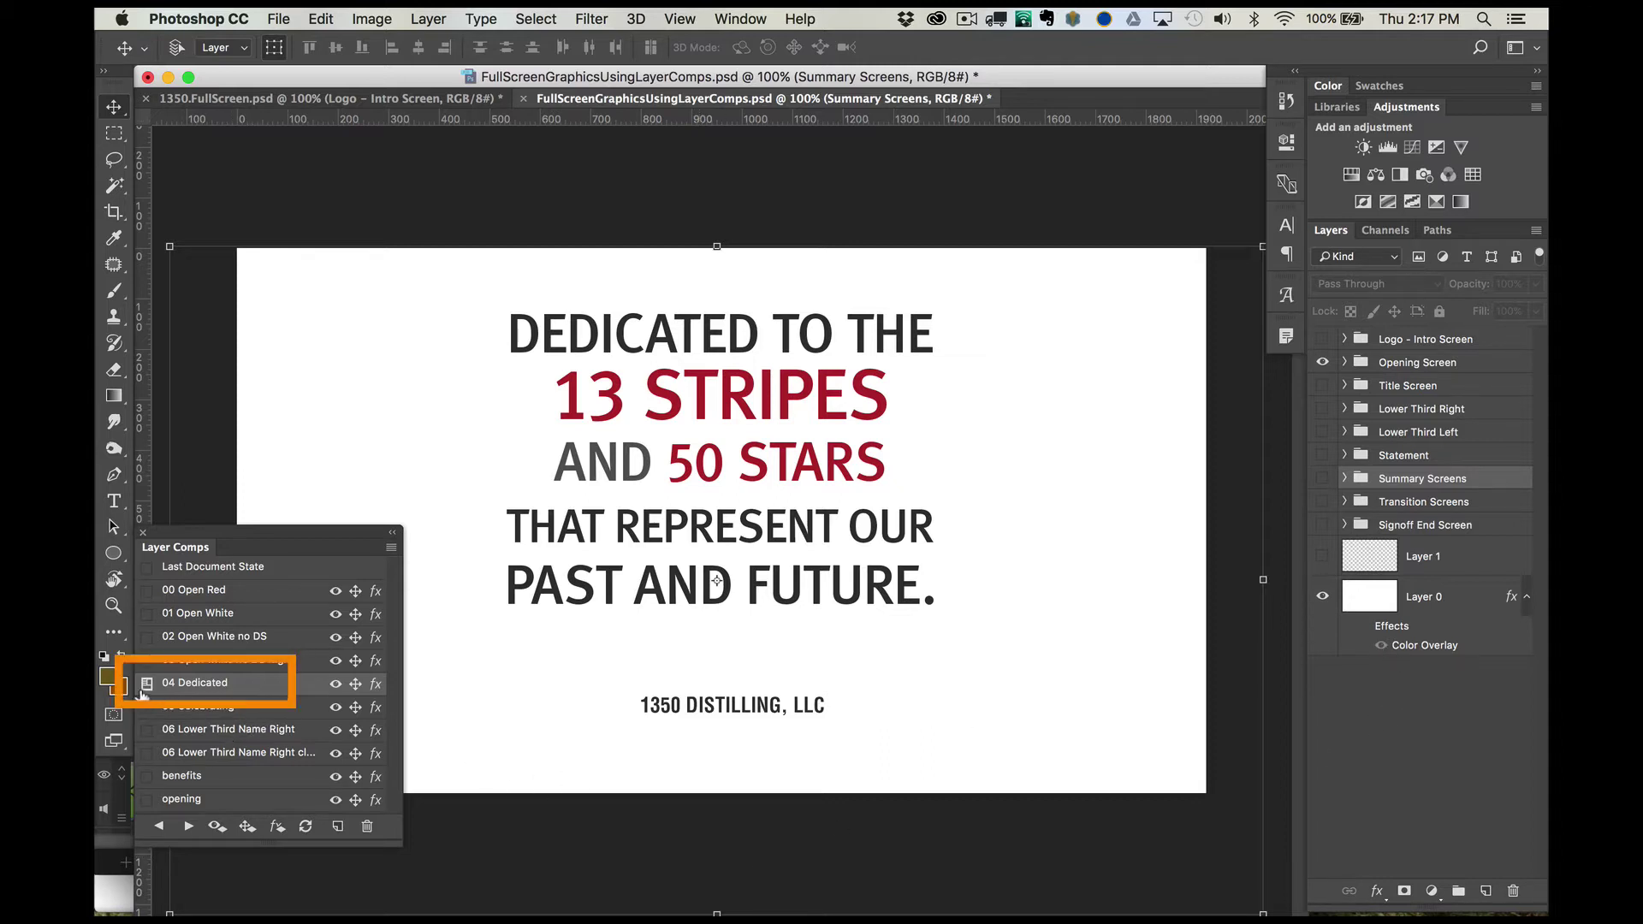
Step: Enable Layer 0's colour overlay effect for a black background and update the 04 Dedicated layer comp
left_click(1364, 626)
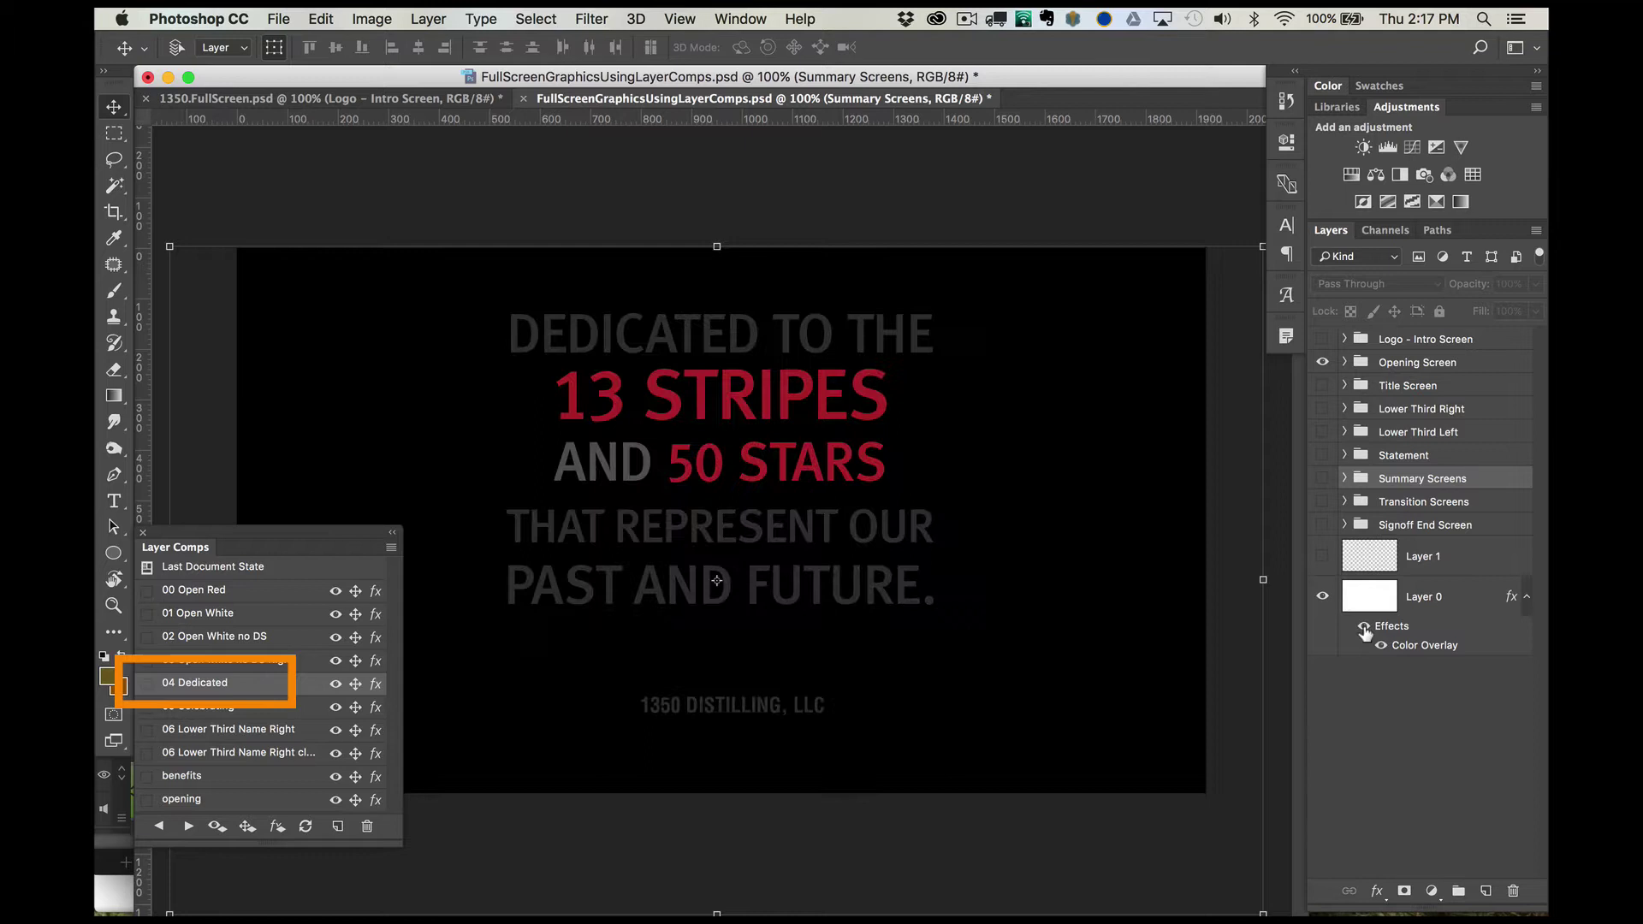
left_click(307, 828)
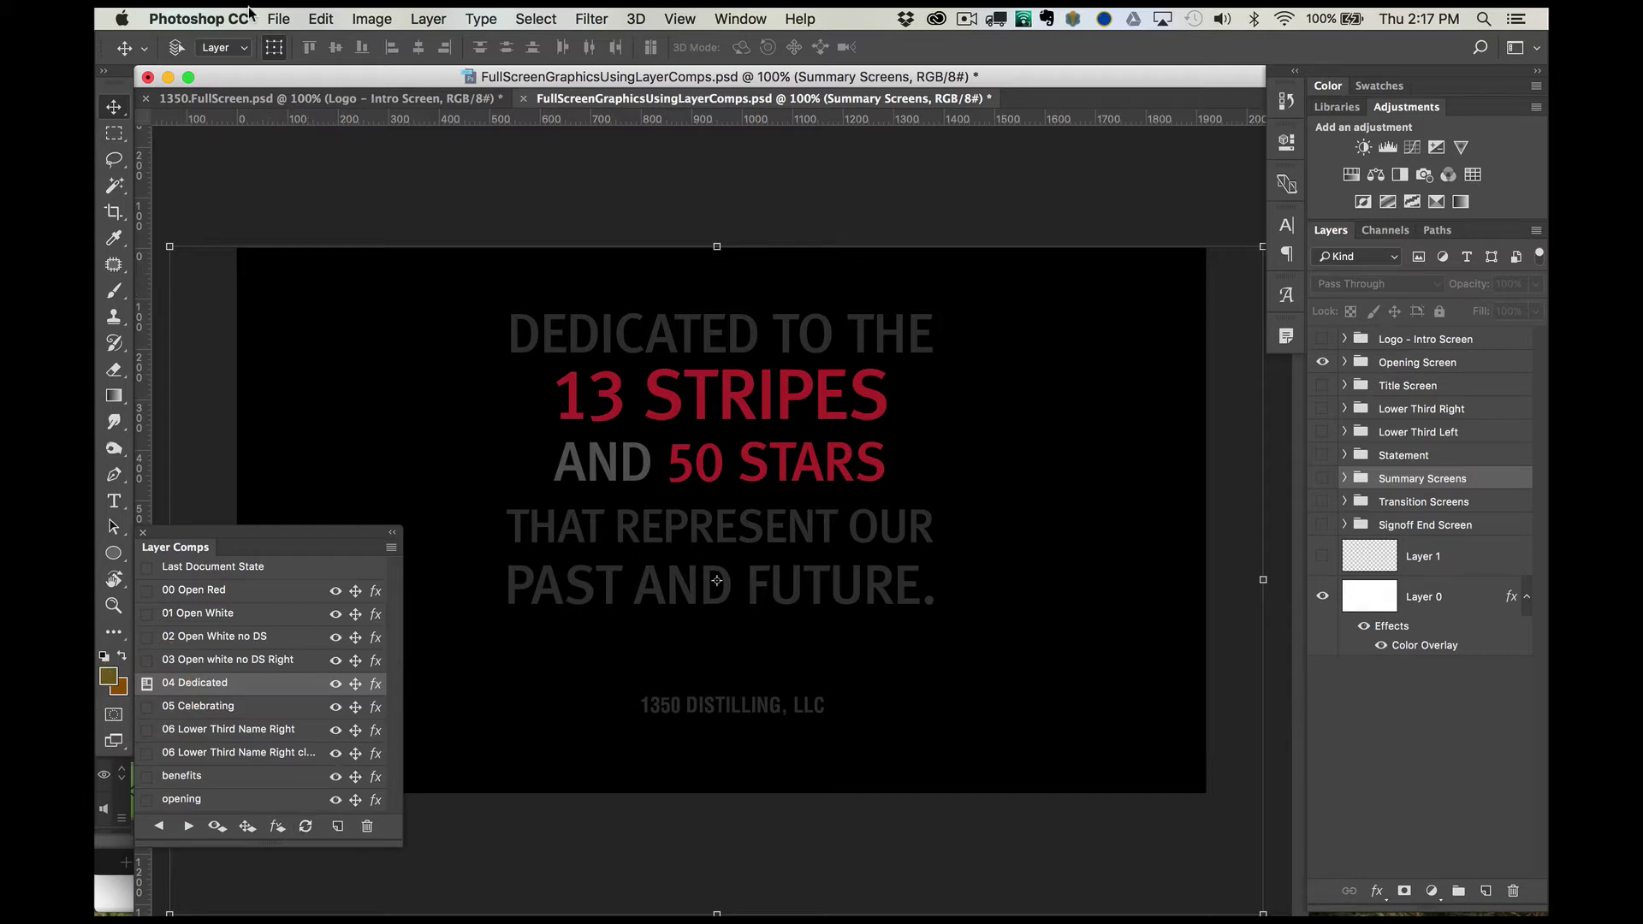
Step: Export only the selected 04 Dedicated layer comp to a JPEG file via Layer Comps to Files
left_click(275, 15)
mouse_move(334, 297)
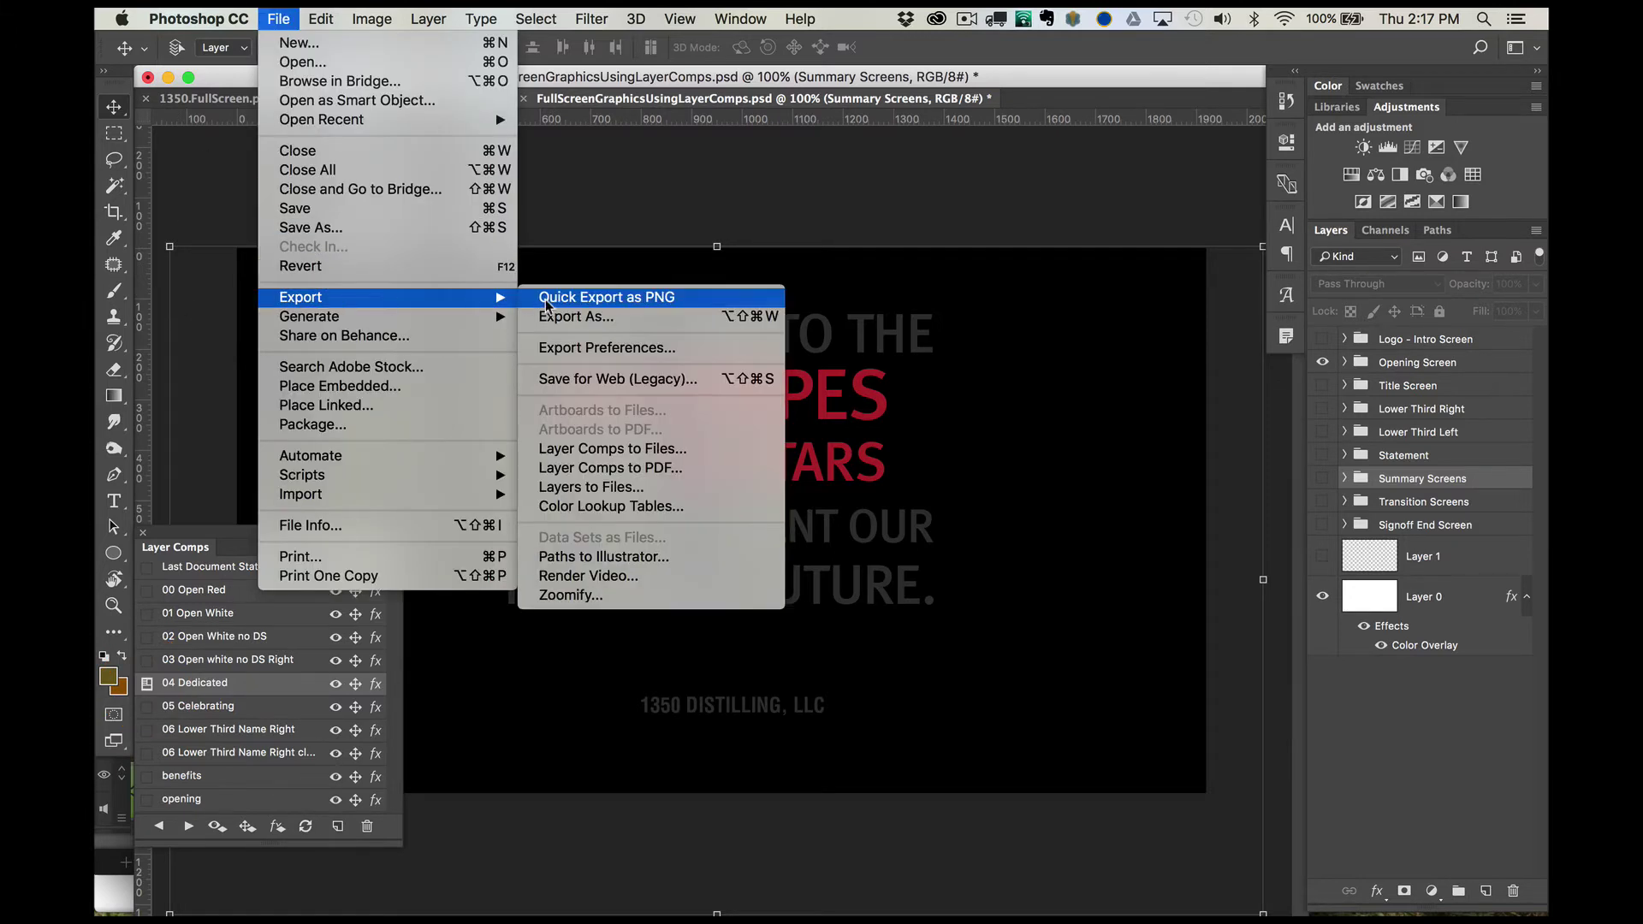
left_click(601, 448)
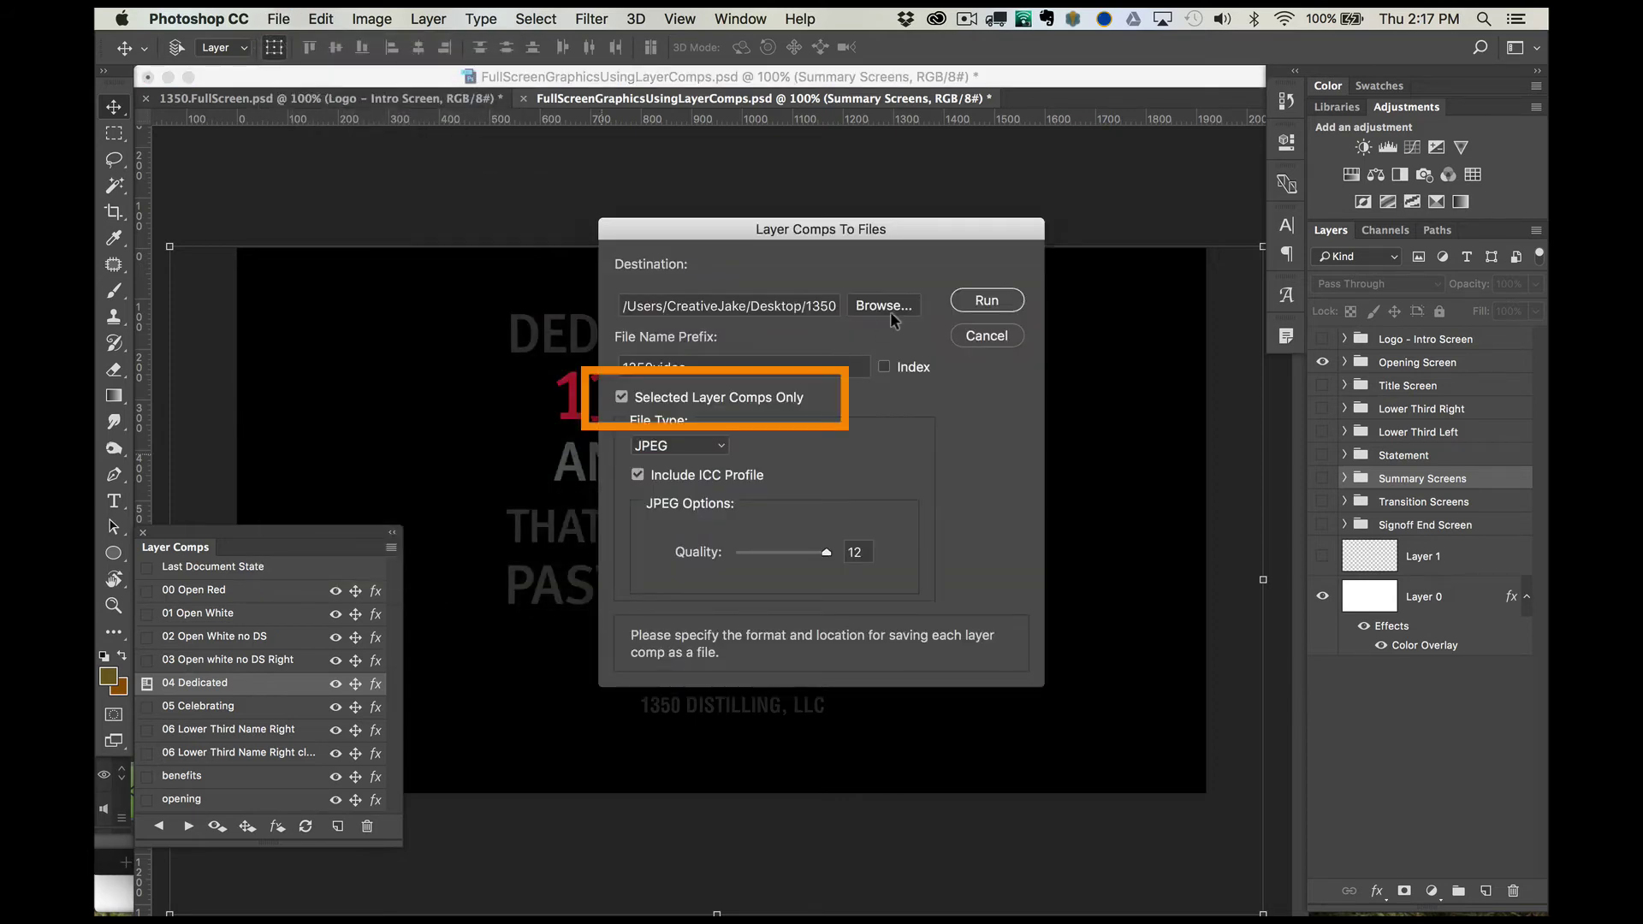
left_click(977, 301)
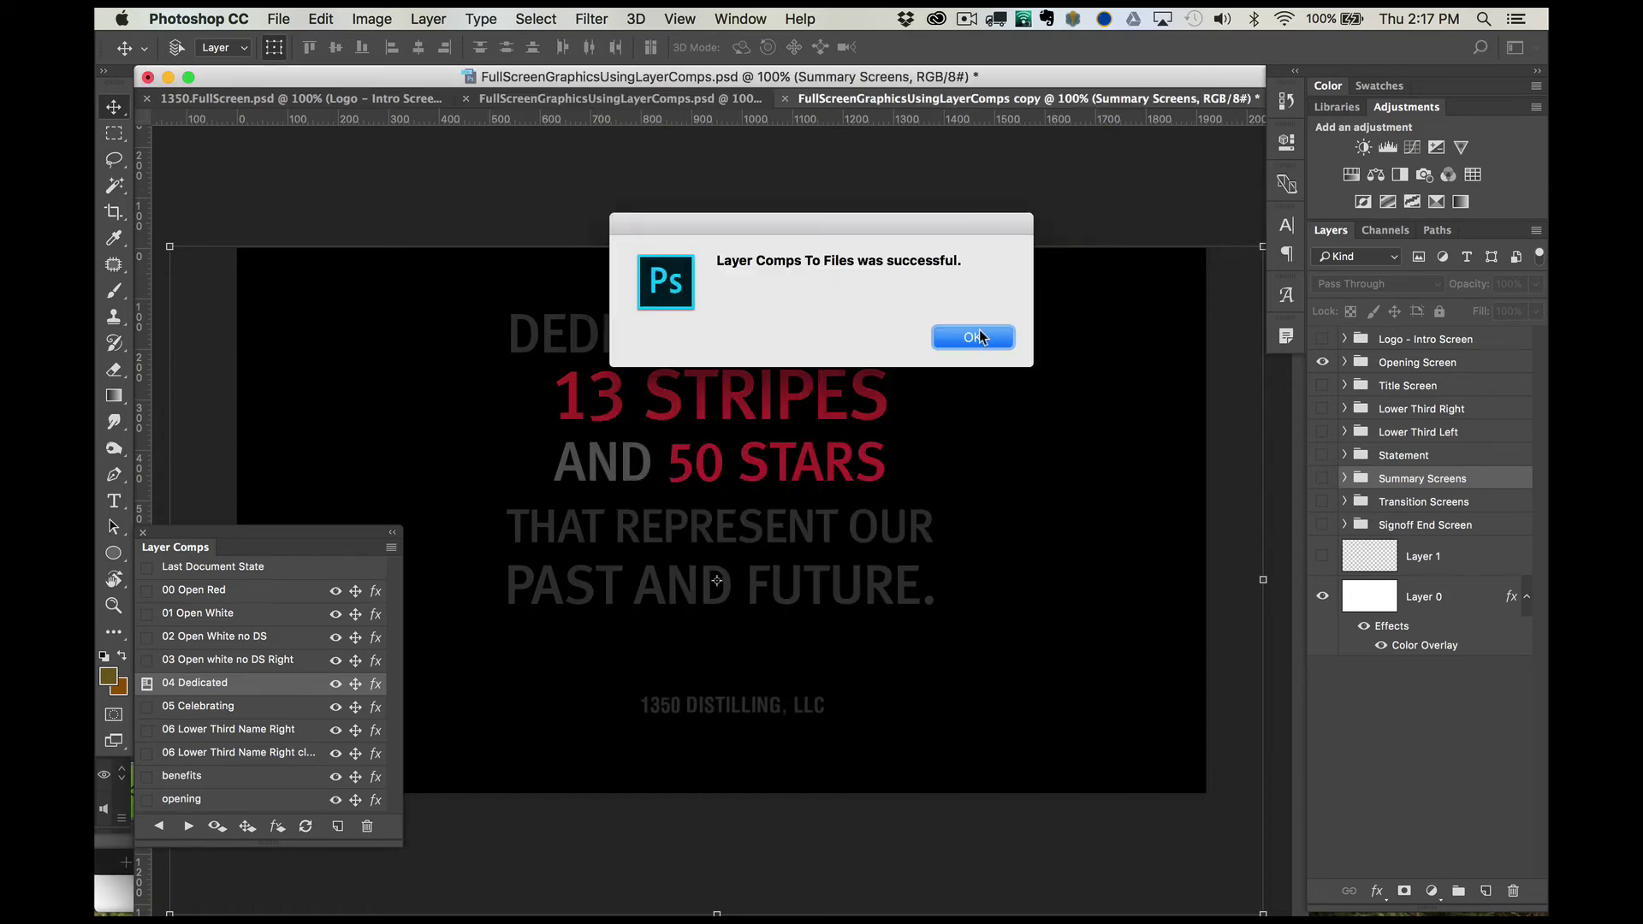
left_click(976, 336)
Step: Preview 1350video_04 Dedicated.jpg in Finder with Quick Look to confirm the black background
key("super+Tab")
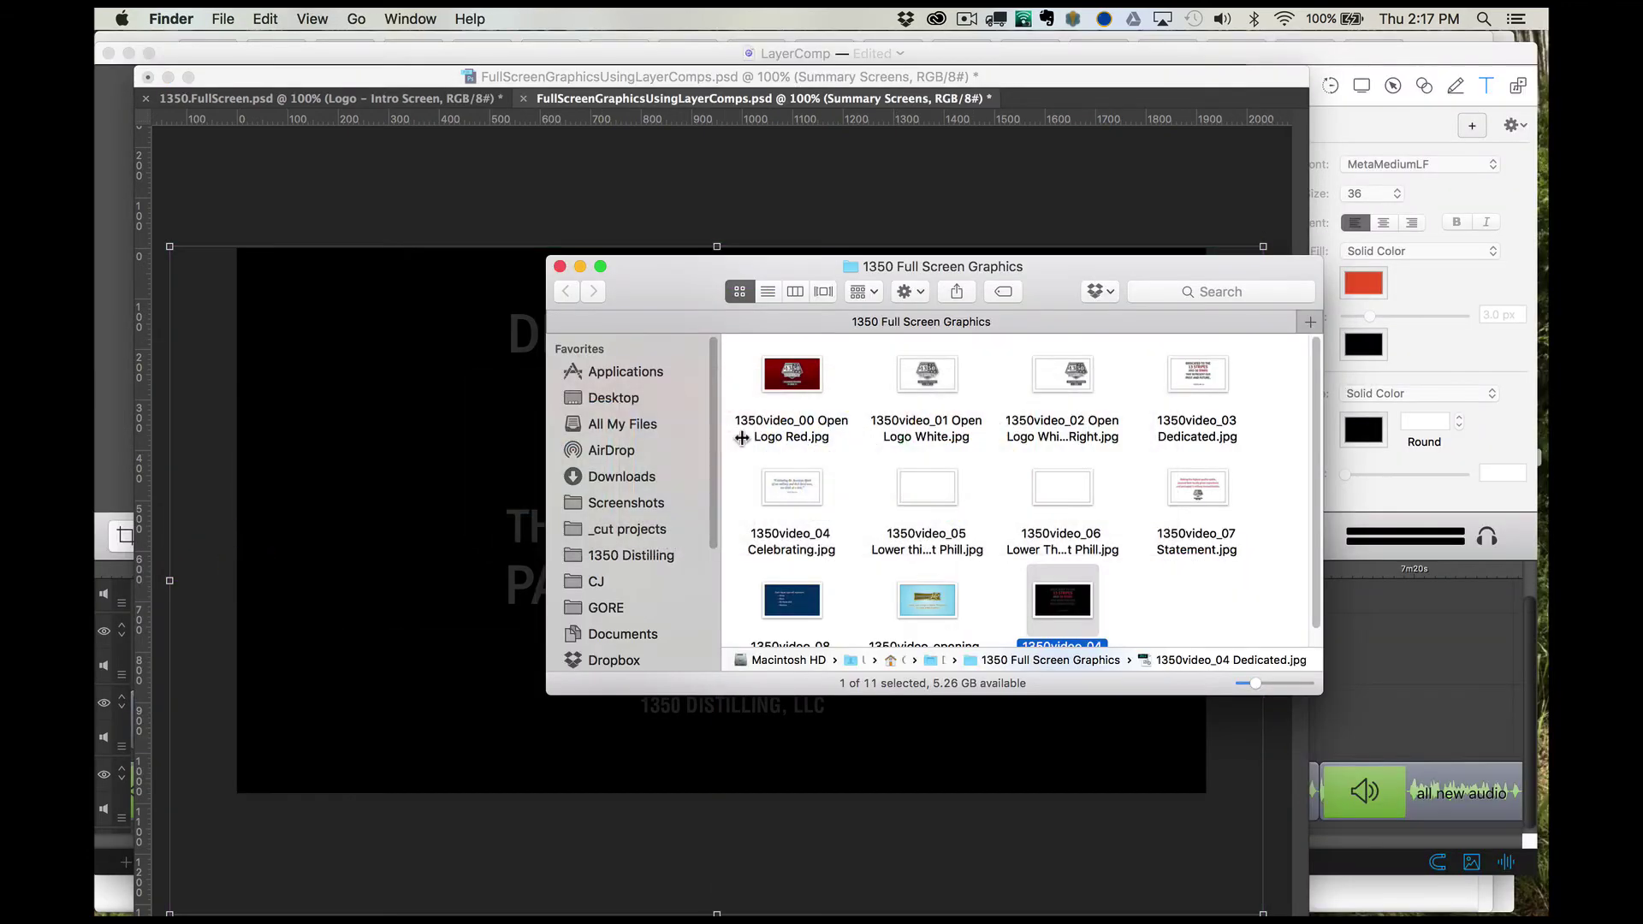
key("space")
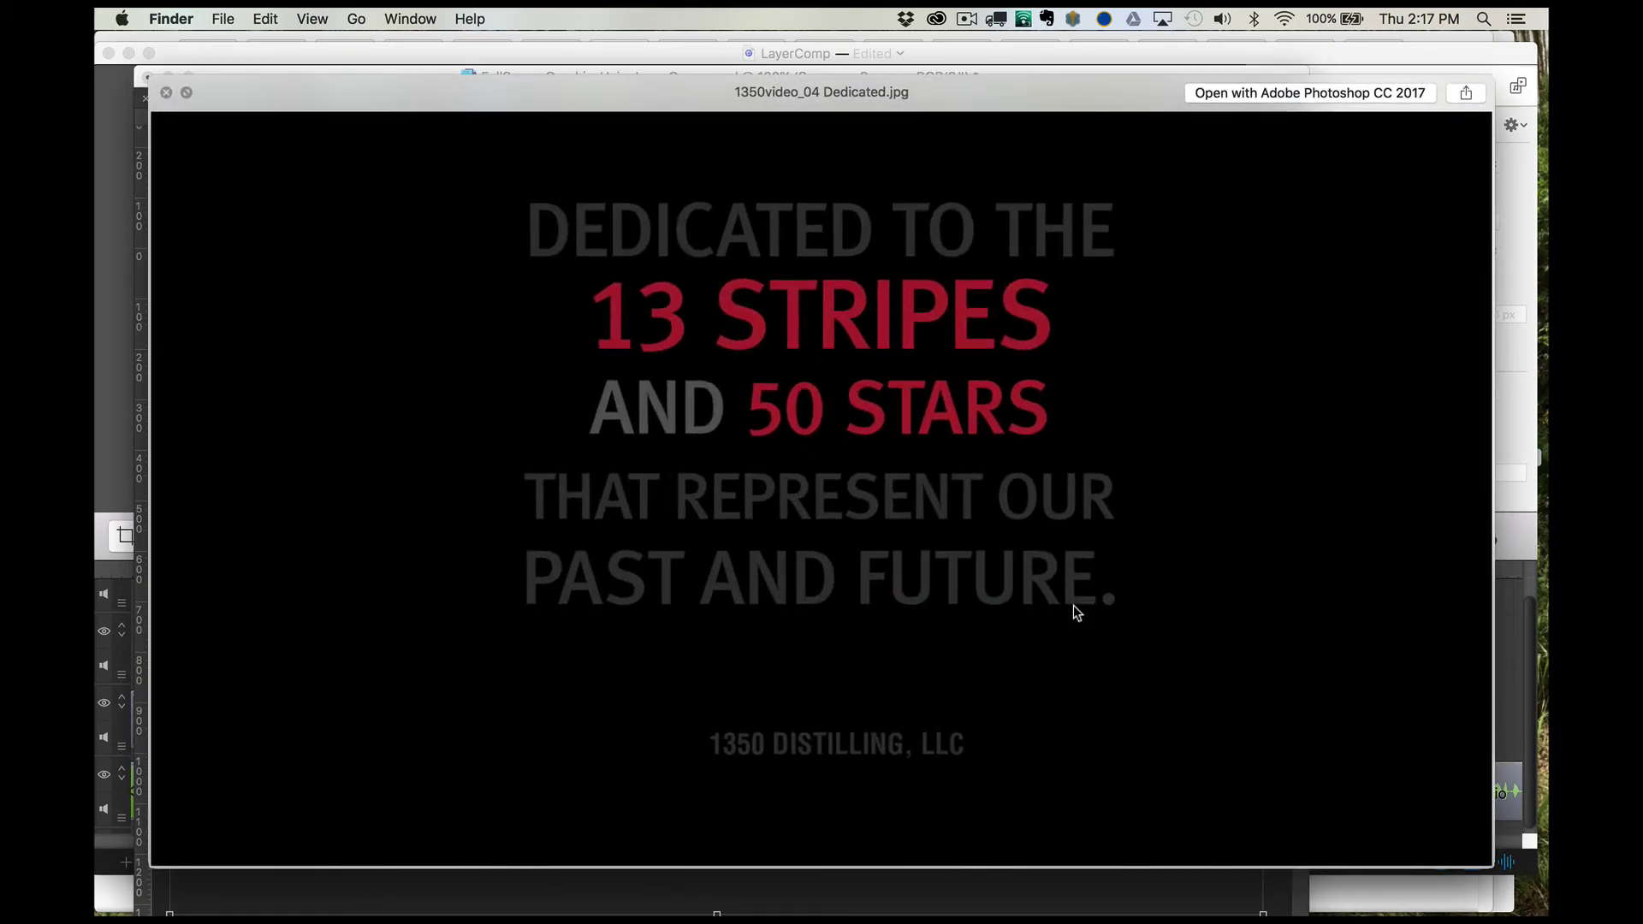
key("space")
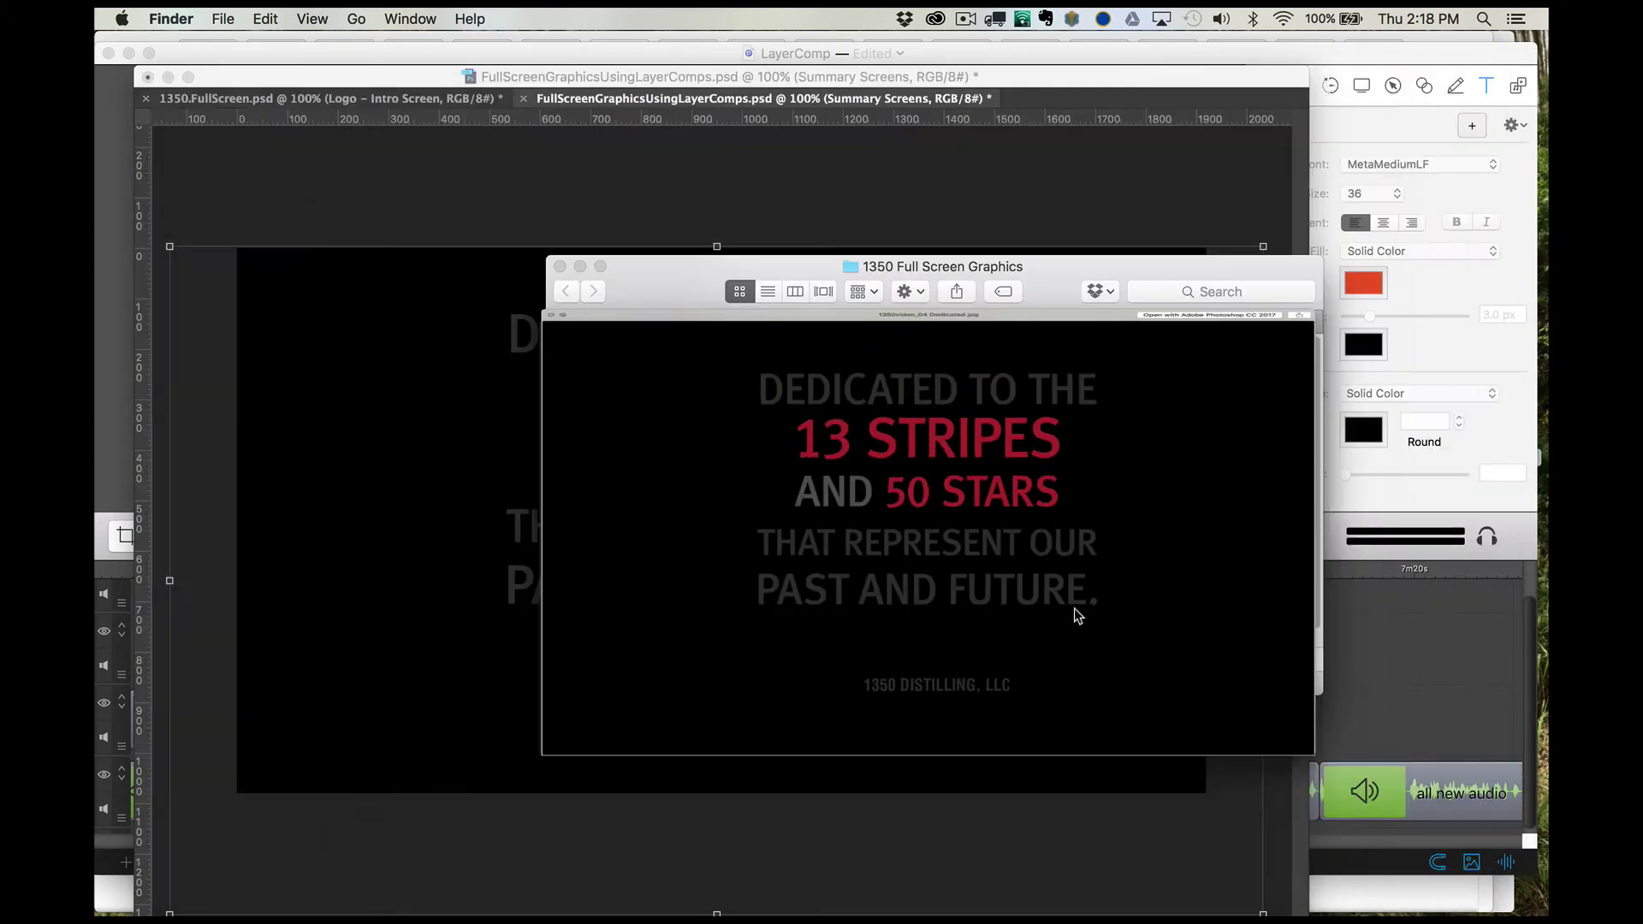
key("super+Tab")
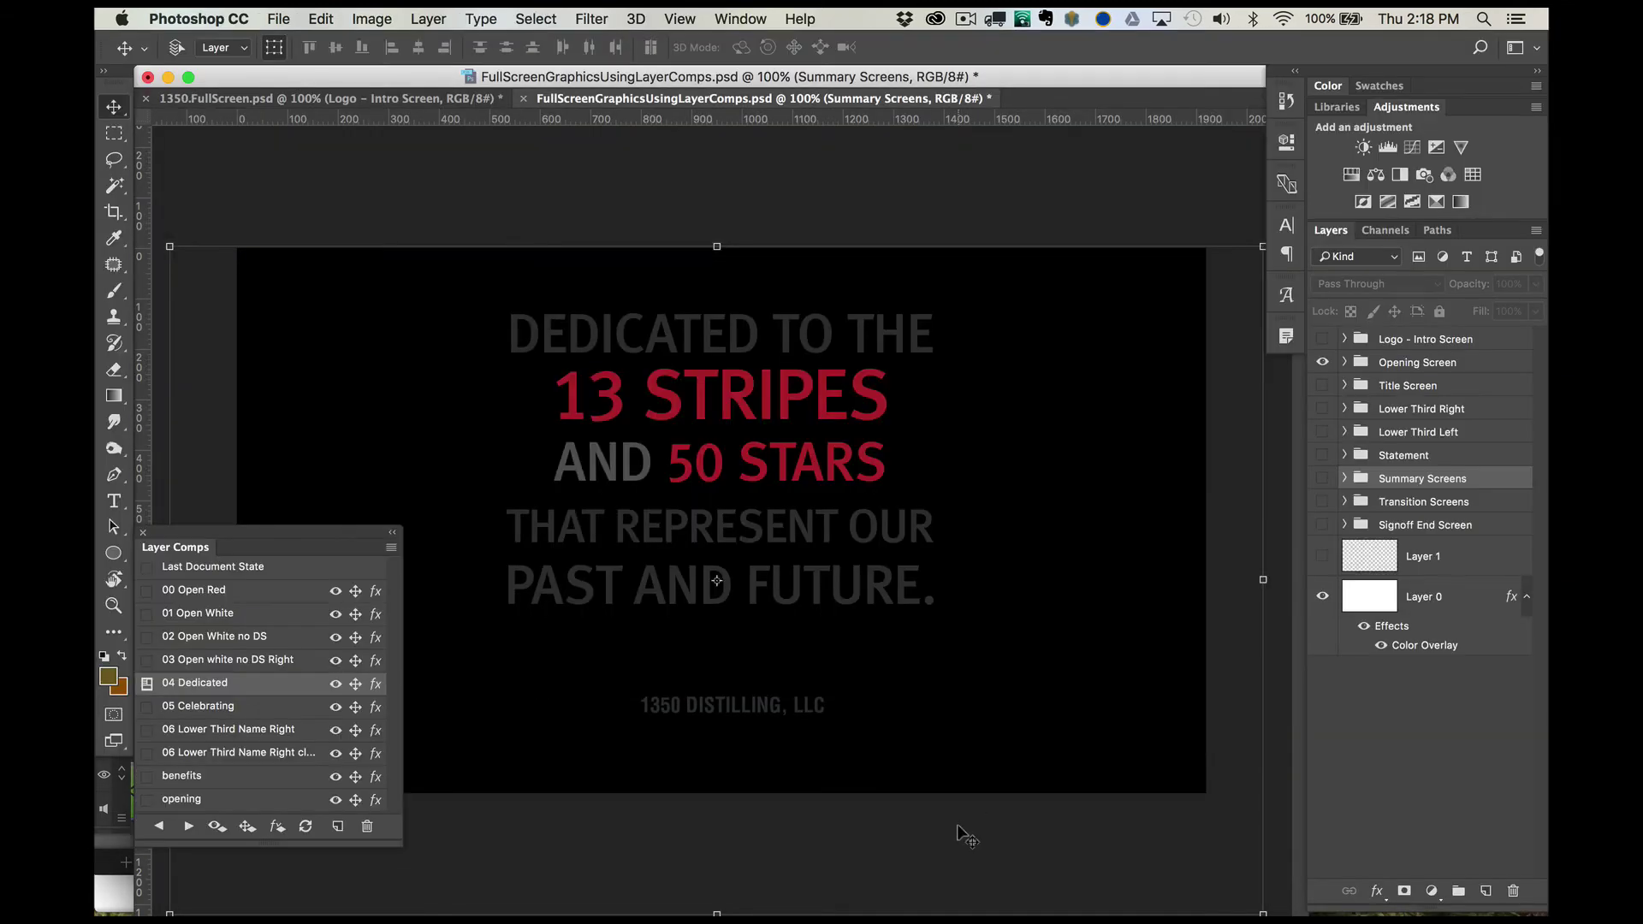